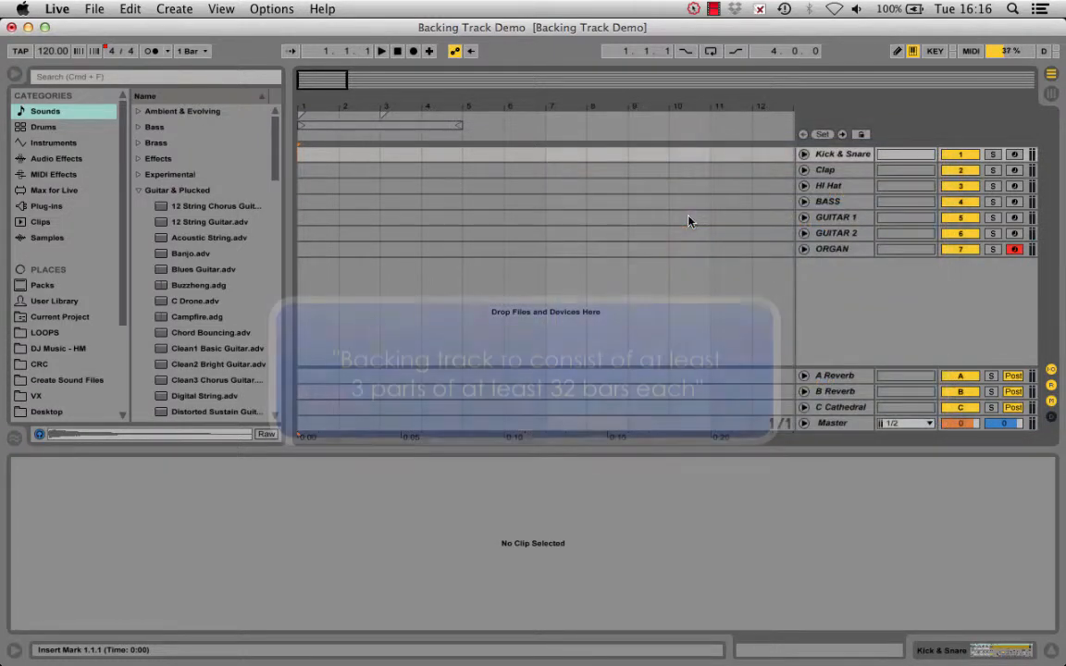
click(339, 202)
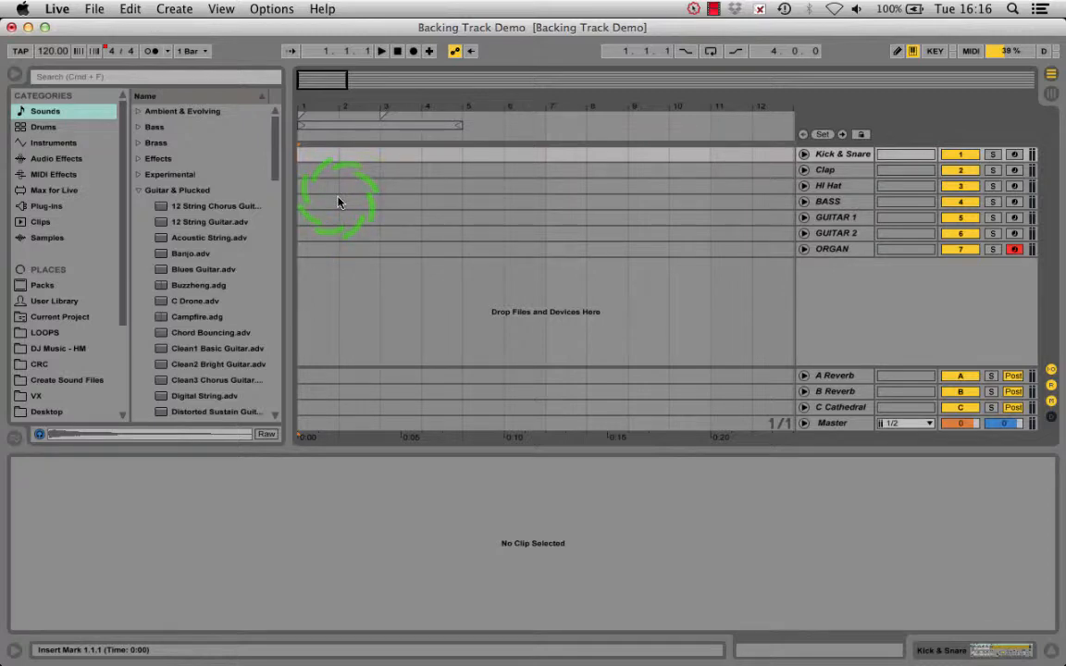
key(super+Tab)
key(super+Tab)
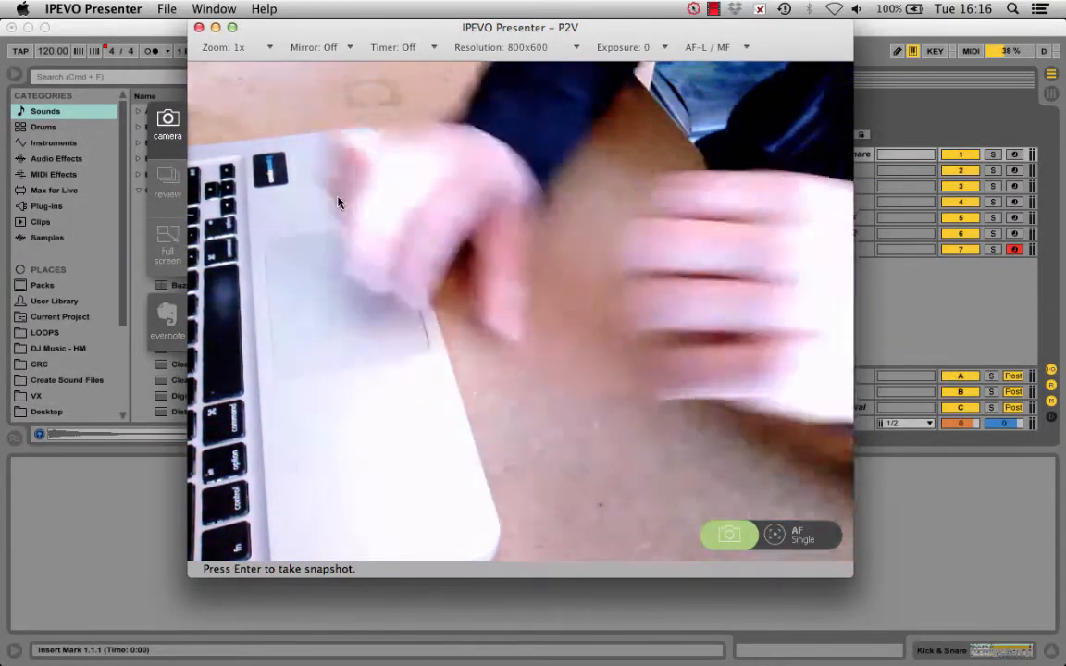
key(super+Tab)
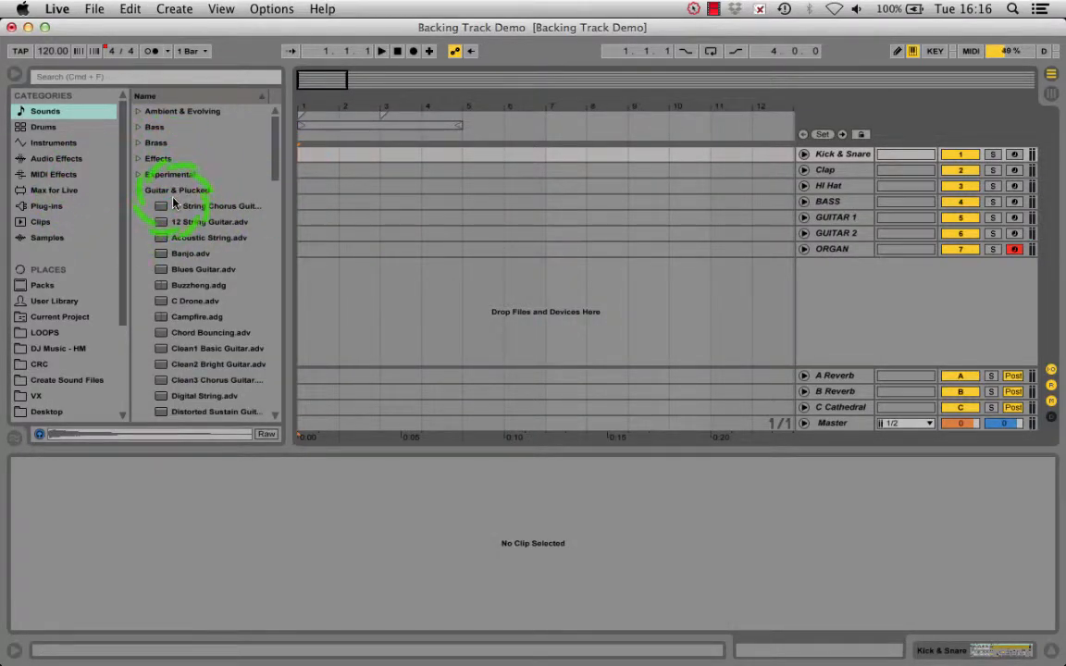
Insert an empty one-bar MIDI clip at bar 1 of the Kick & Snare track and open it in an enlarged note editor
click(299, 161)
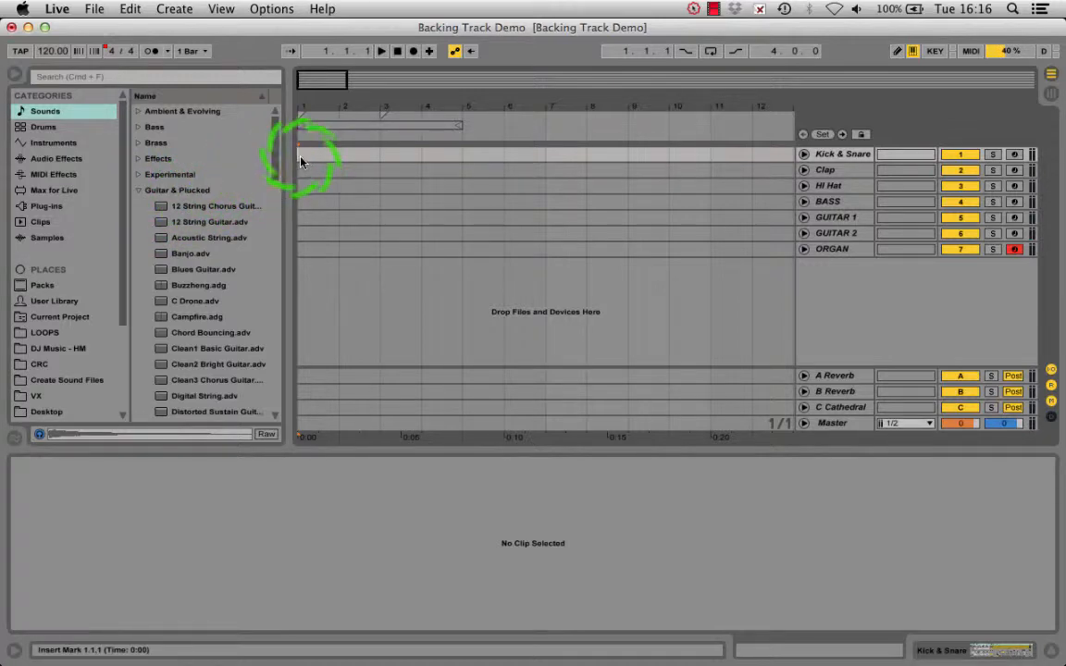
key(shift+Tab)
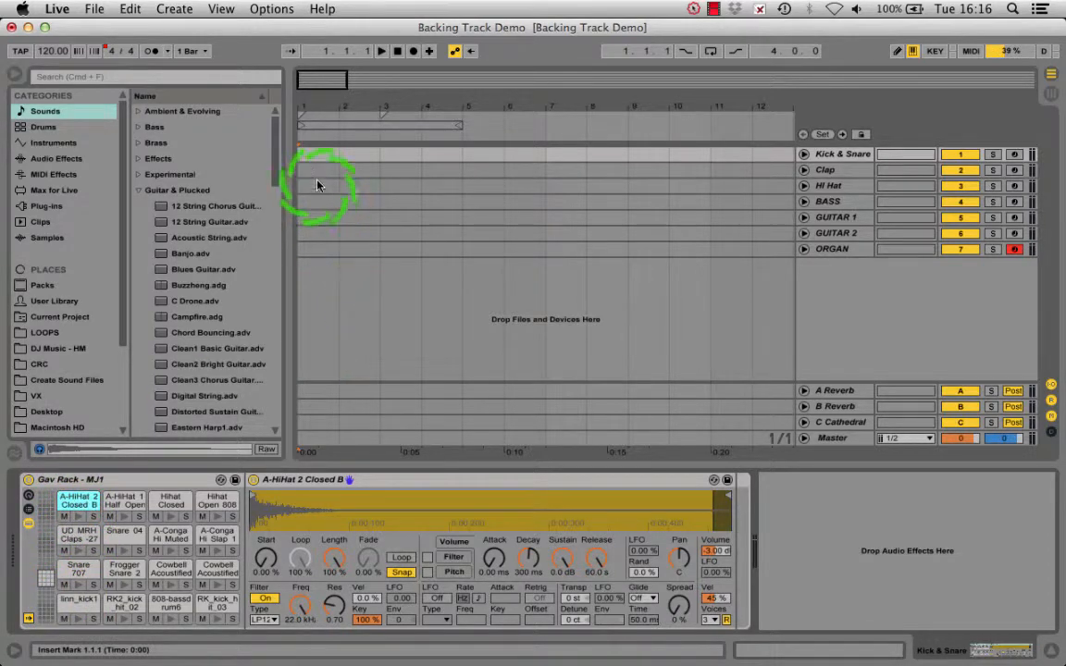
drag(300, 158, 329, 158)
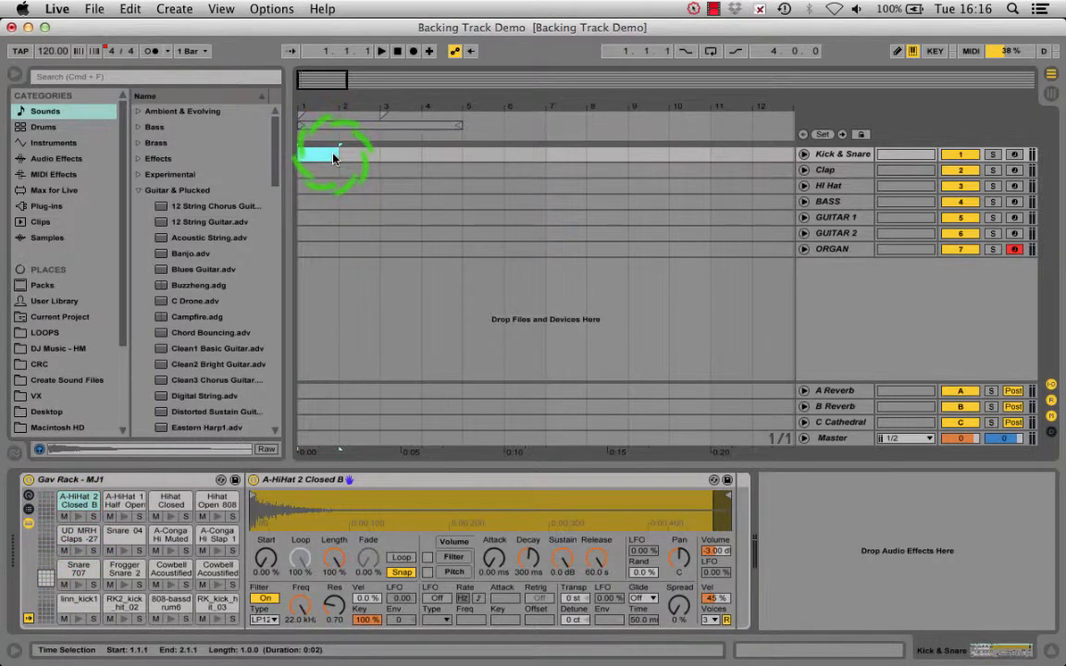
key(super+shift+m)
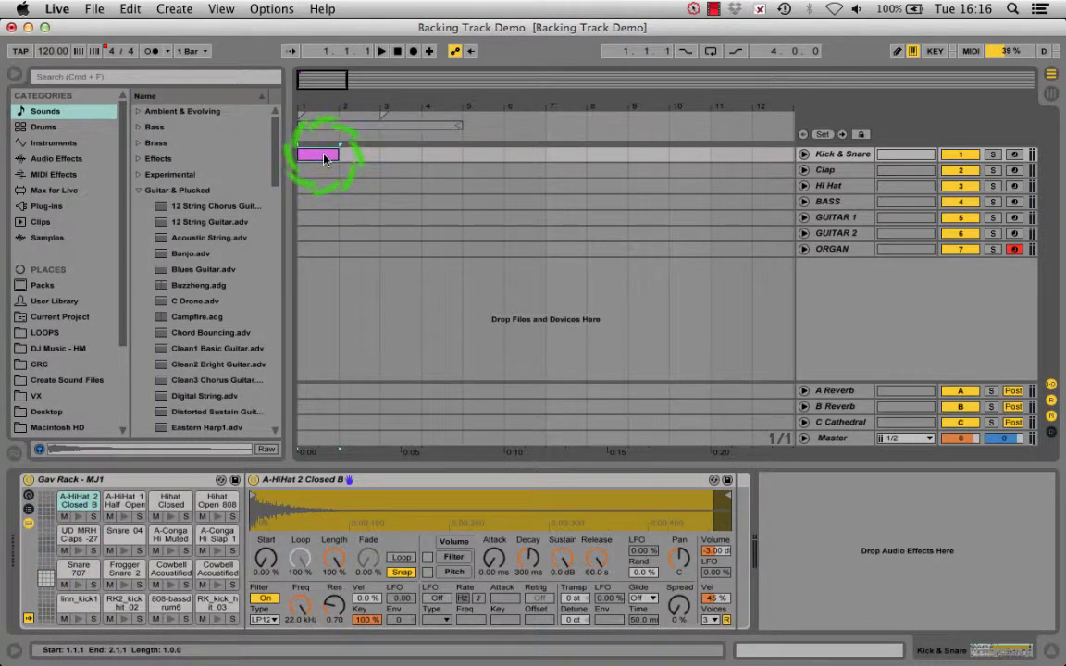
double_click(324, 156)
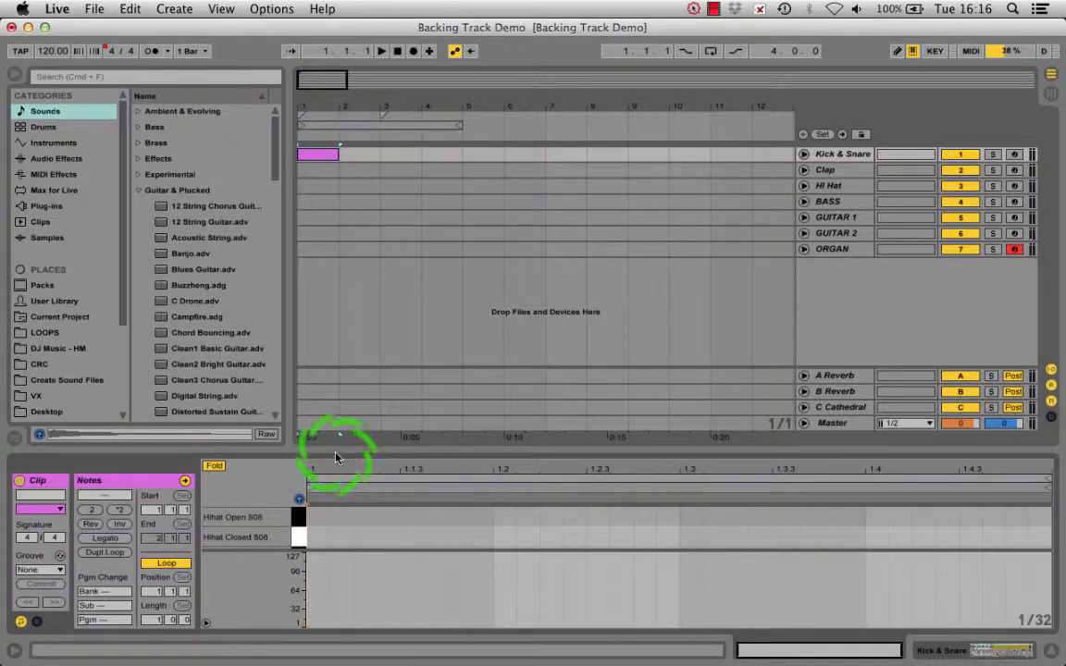
drag(337, 457, 328, 317)
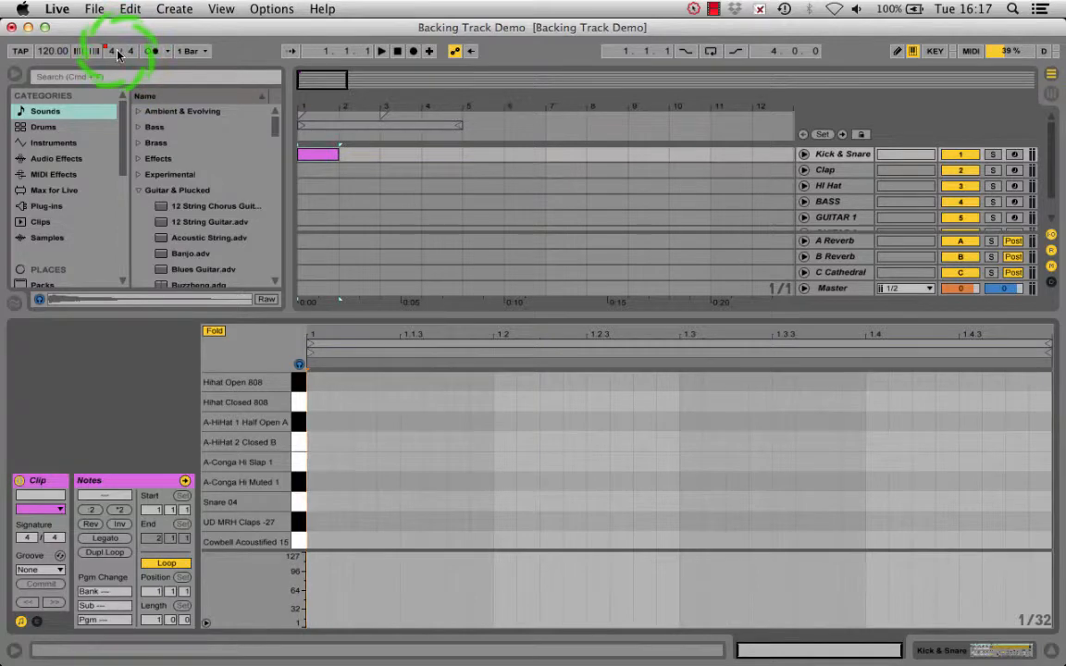
Add linn_kick1 notes on all four beats of the Kick & Snare clip and play the pattern
scroll(255, 477, down, 3)
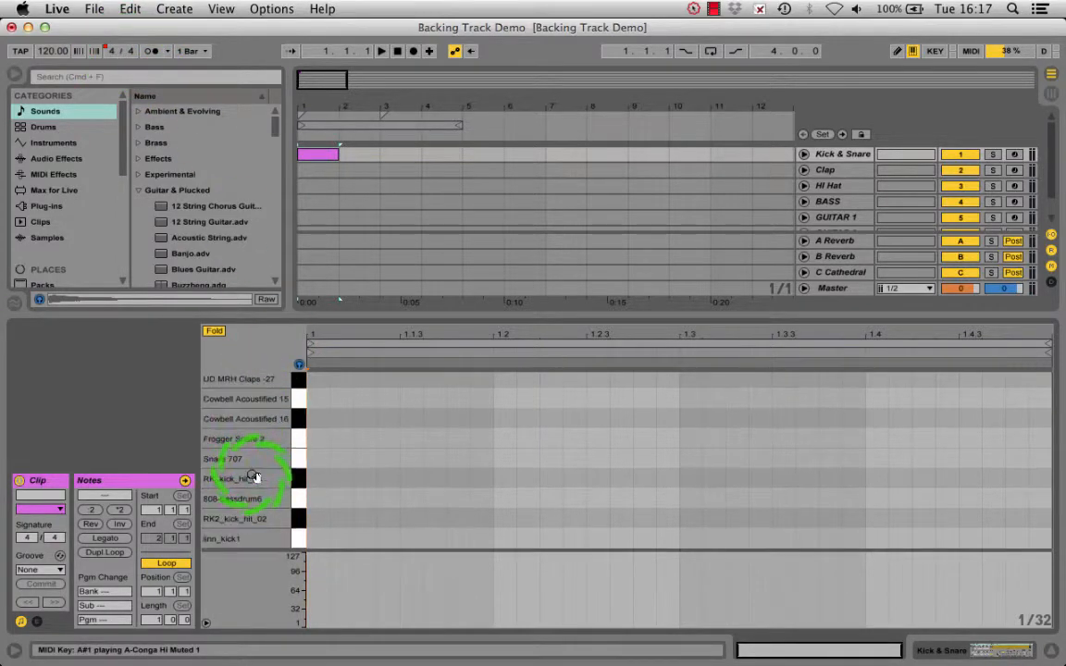
double_click(315, 537)
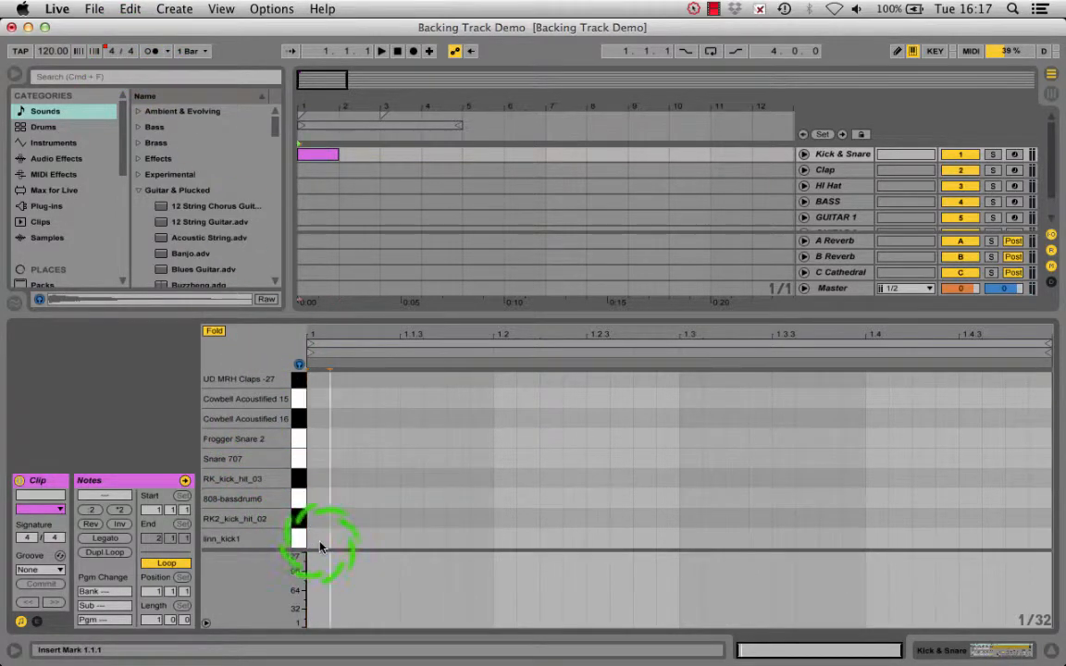
double_click(507, 544)
double_click(683, 544)
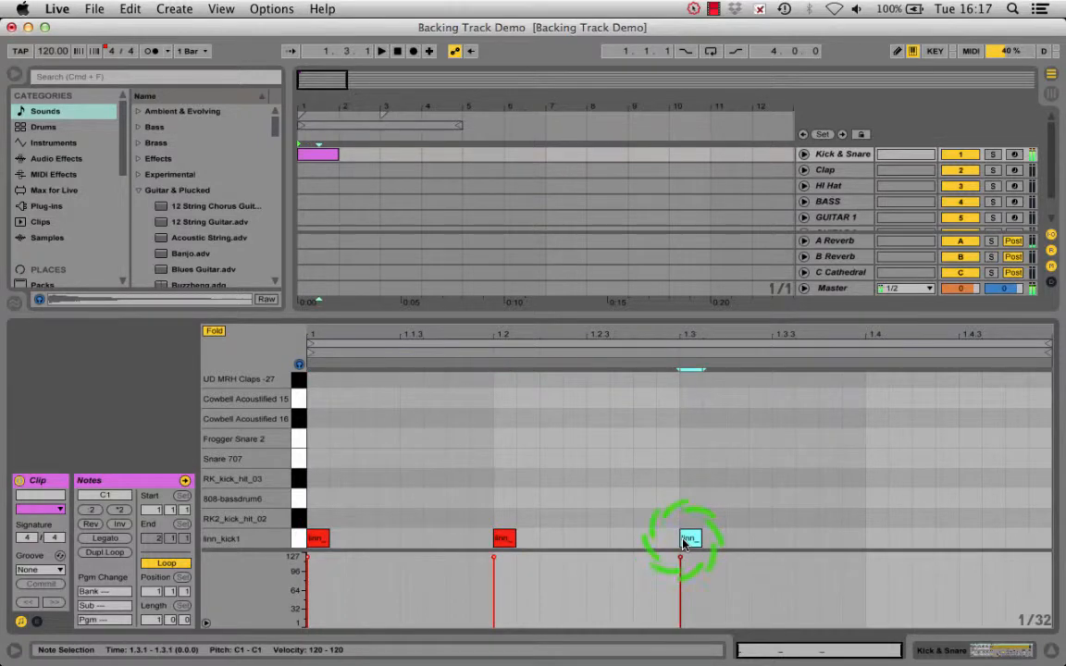
double_click(881, 544)
key(space)
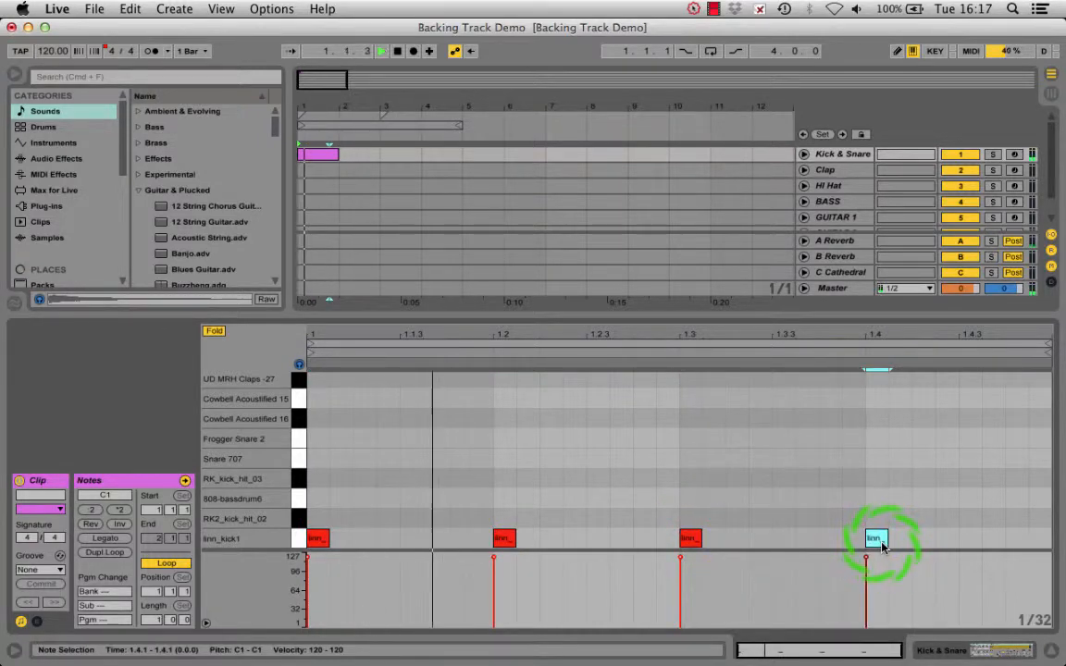
key(space)
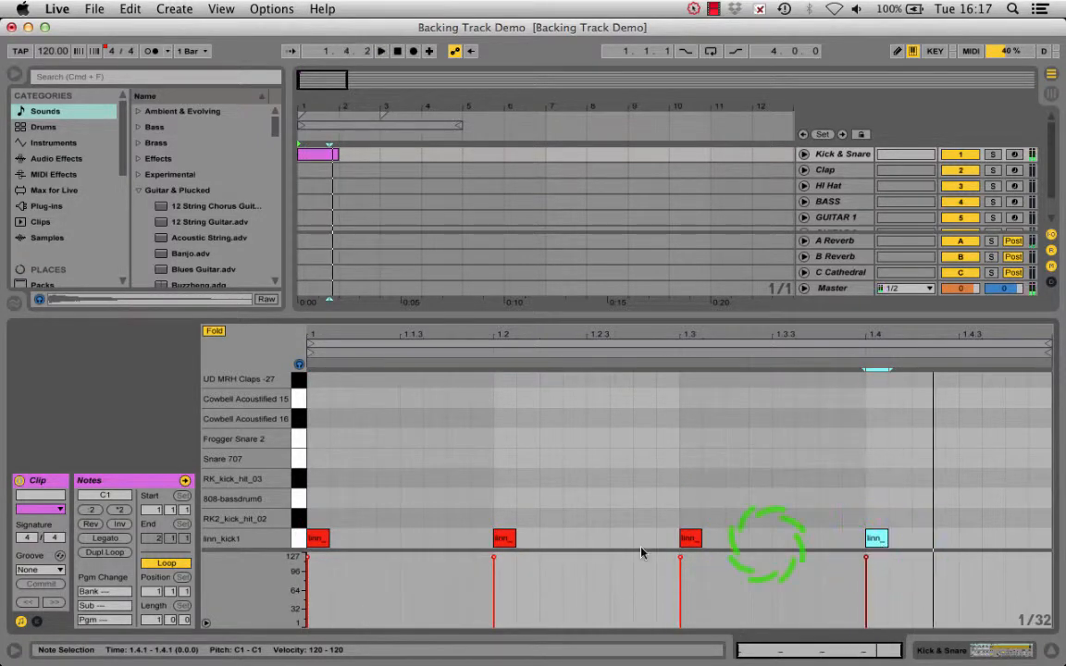
Copy the four linn_kick1 notes up to RK2_kick_hit_02 to layer the kicks, and play the result
click(298, 542)
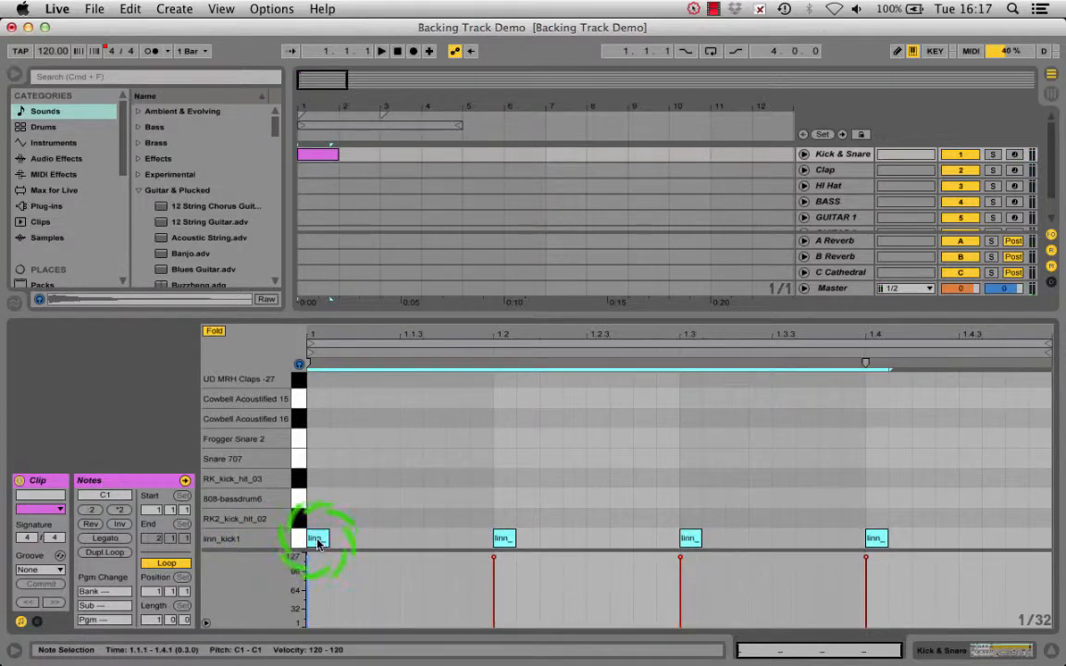
drag(318, 532, 318, 520)
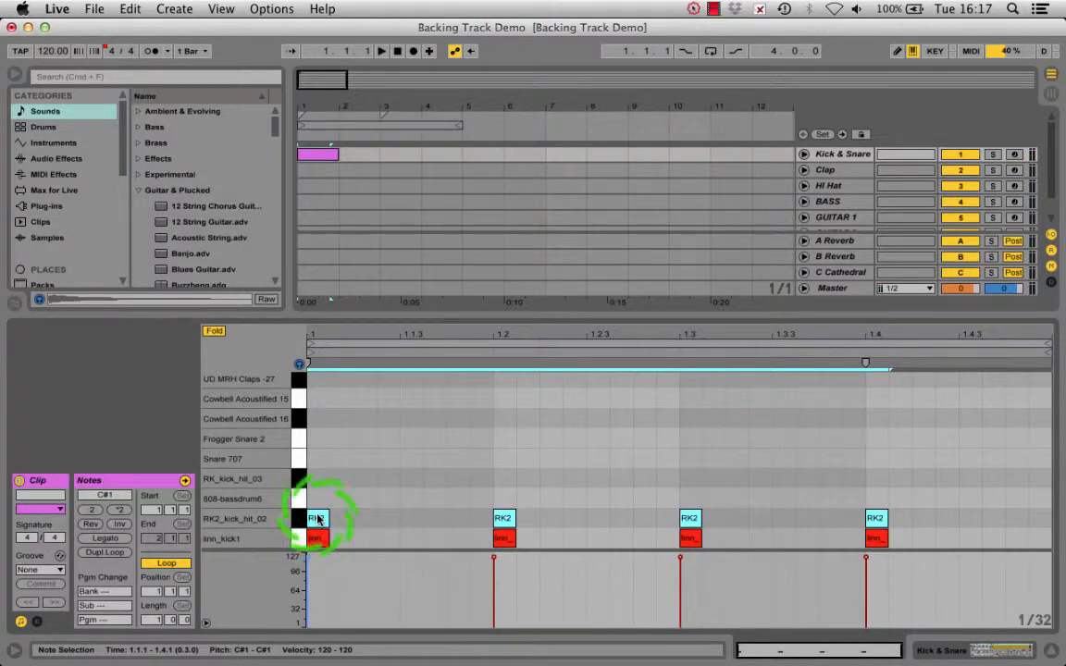
key(space)
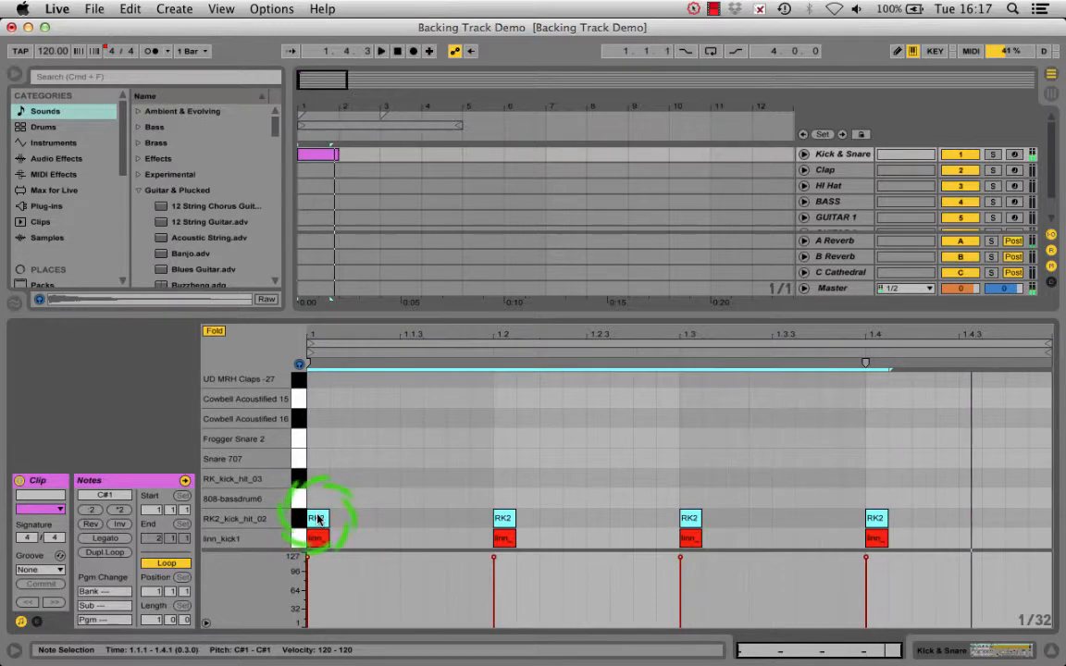
Add Snare 707 notes on beats 2 and 4 of the Kick & Snare clip
click(298, 462)
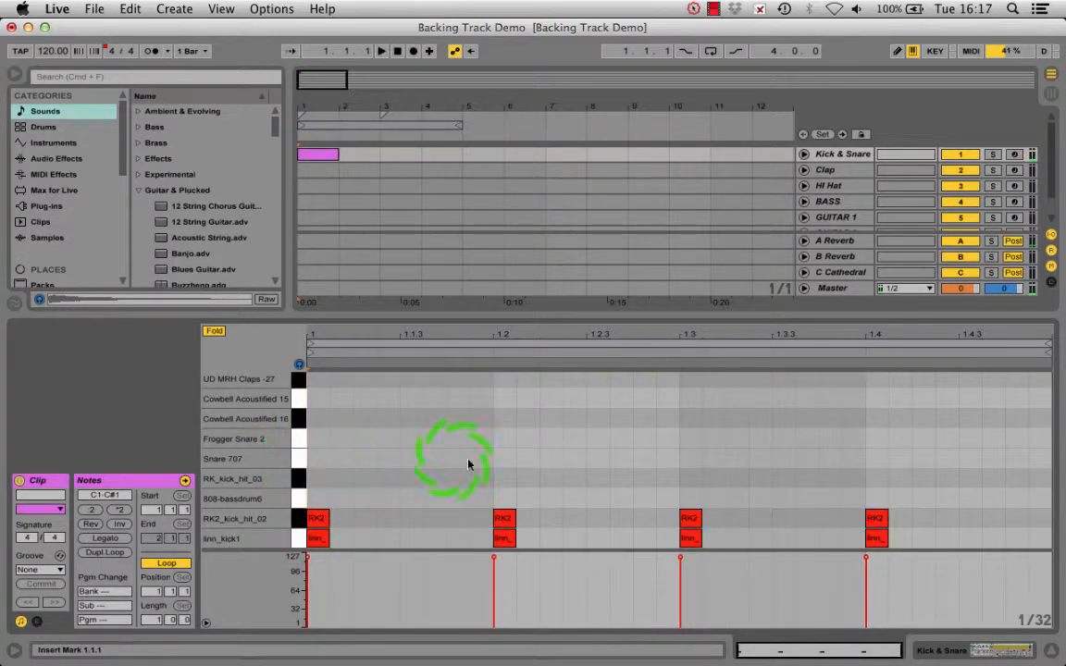
double_click(505, 463)
double_click(869, 459)
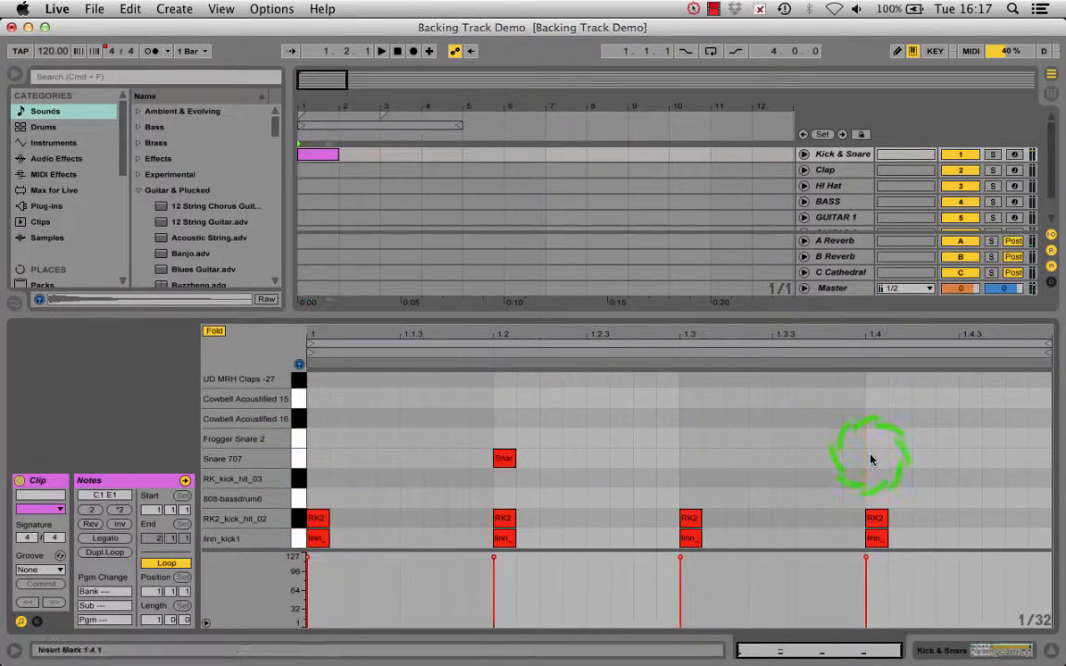
Copy both Snare 707 notes up to Frogger Snare 2 to layer the snares, and play the result
click(298, 459)
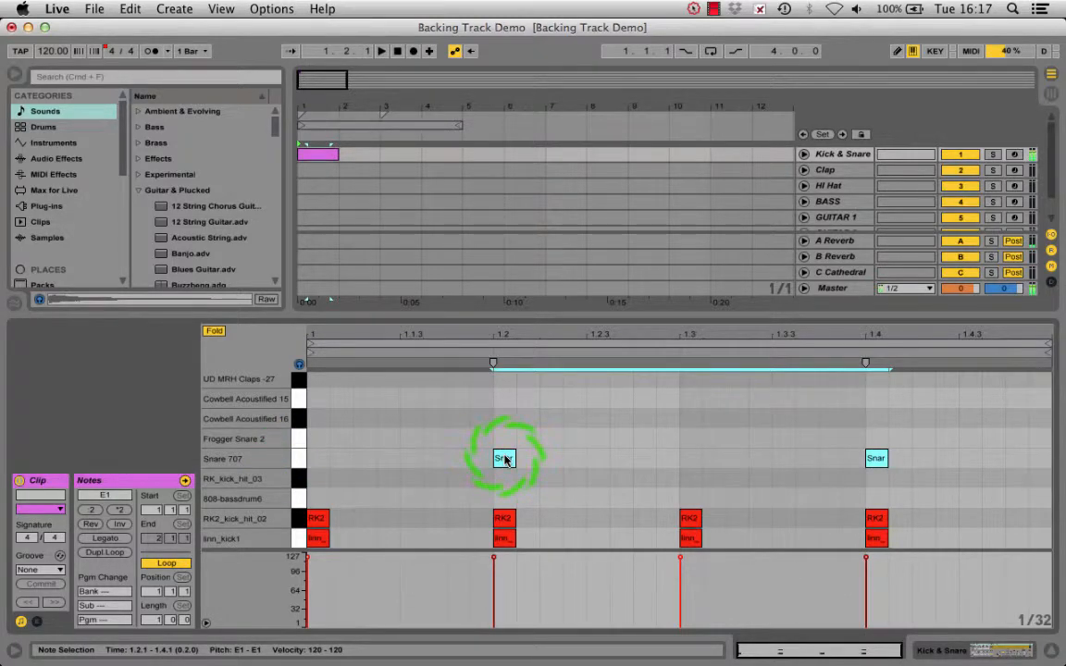
drag(505, 460, 507, 440)
key(space)
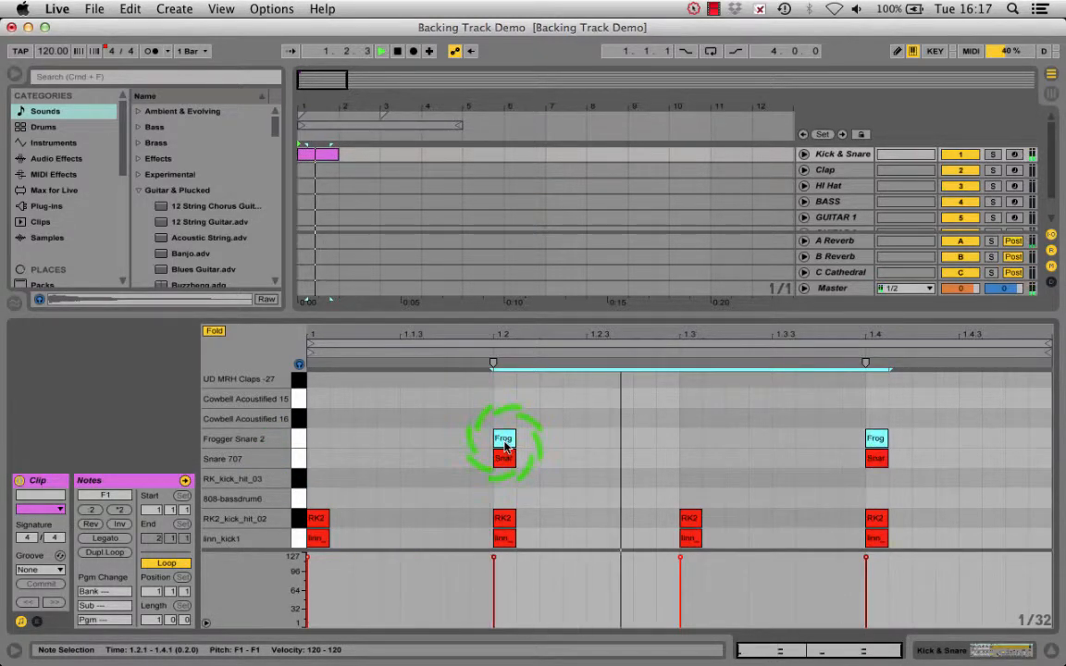
key(space)
Duplicate the one-bar Kick & Snare clip three times to fill bars 1 to 4
click(435, 286)
click(316, 156)
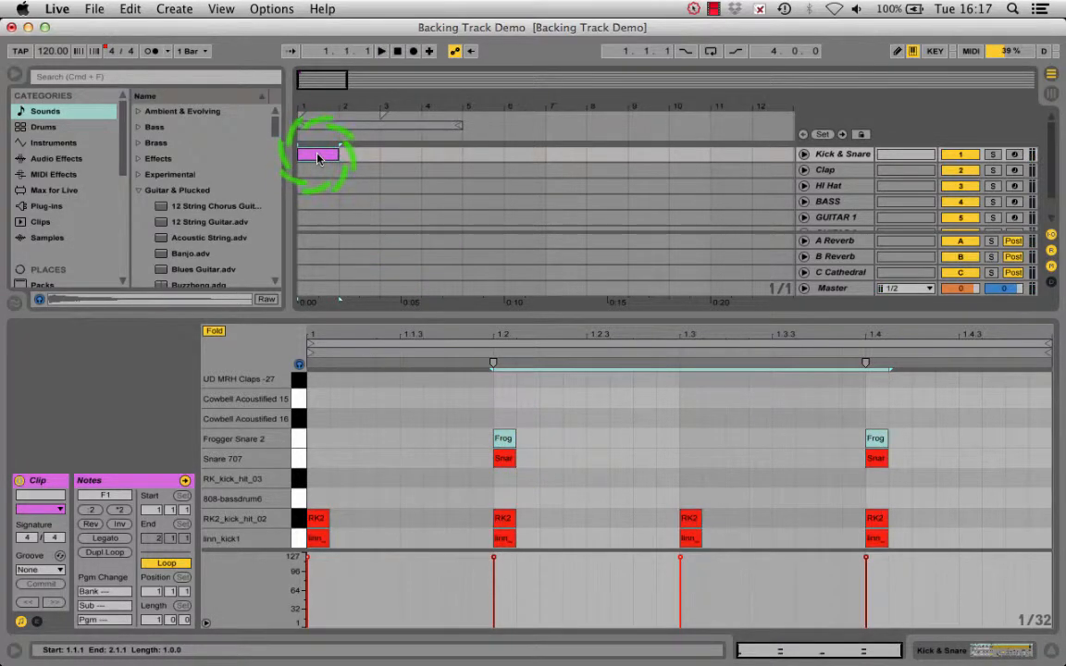
key(super+d)
key(super+d)
key(super+d)
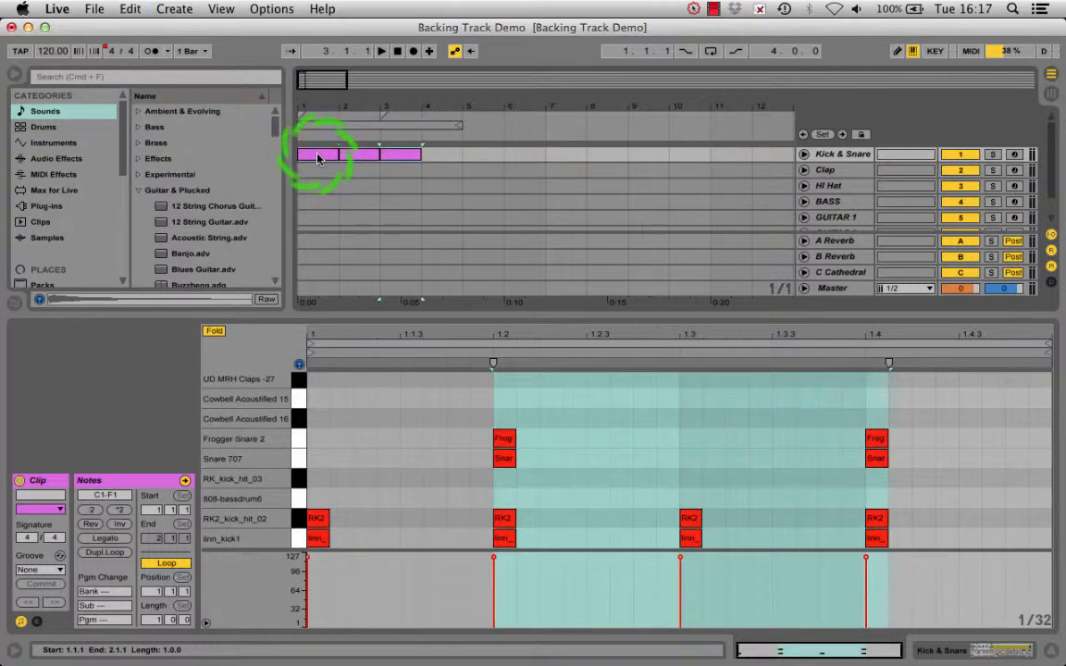
click(442, 157)
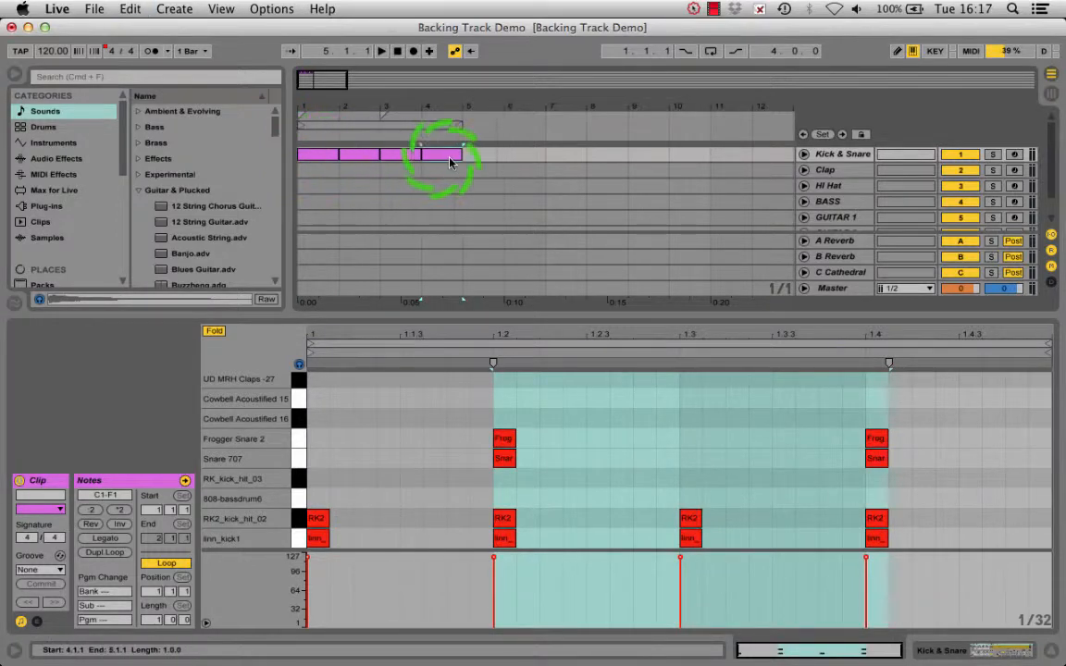
Insert a two-bar MIDI clip at bar 1 of the Clap track and audition the Snare 04 and UD MRH Claps -27 sounds
drag(302, 173, 369, 173)
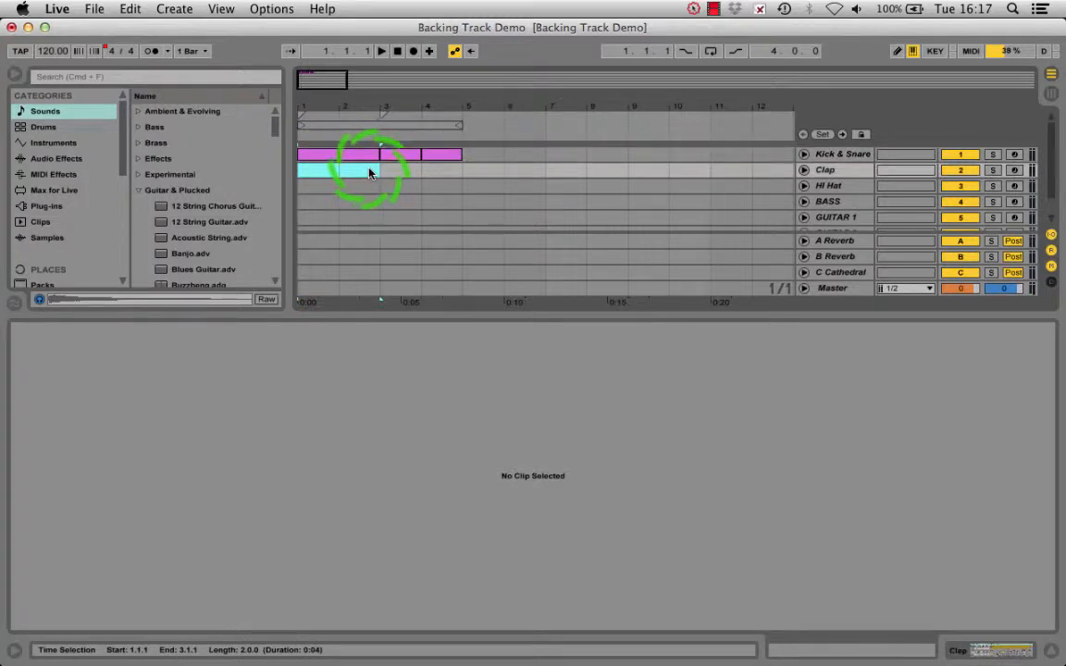
key(super+shift+m)
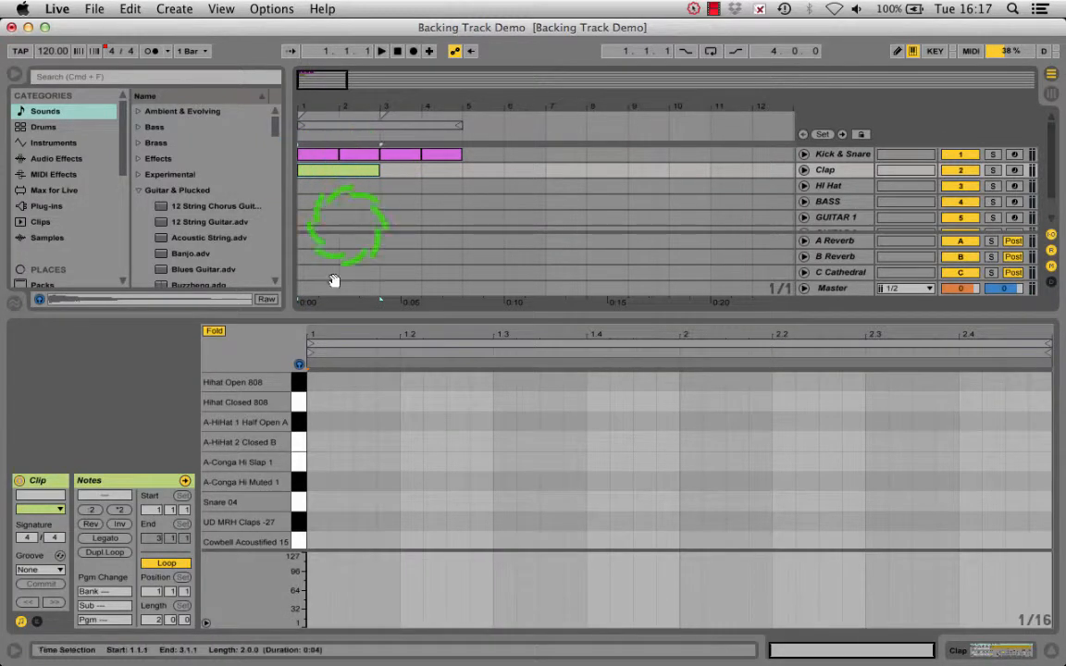
click(296, 508)
click(292, 524)
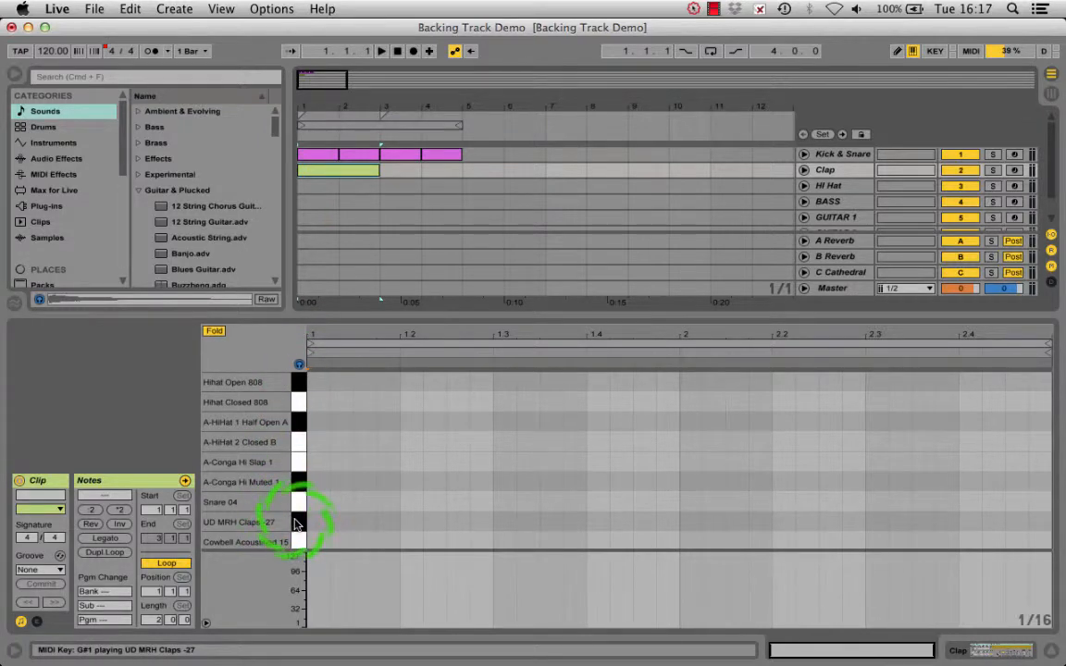
Add UD MRH Claps -27 and Snare 04 notes together at 1.4 and 2.4 in the Clap clip
click(546, 520)
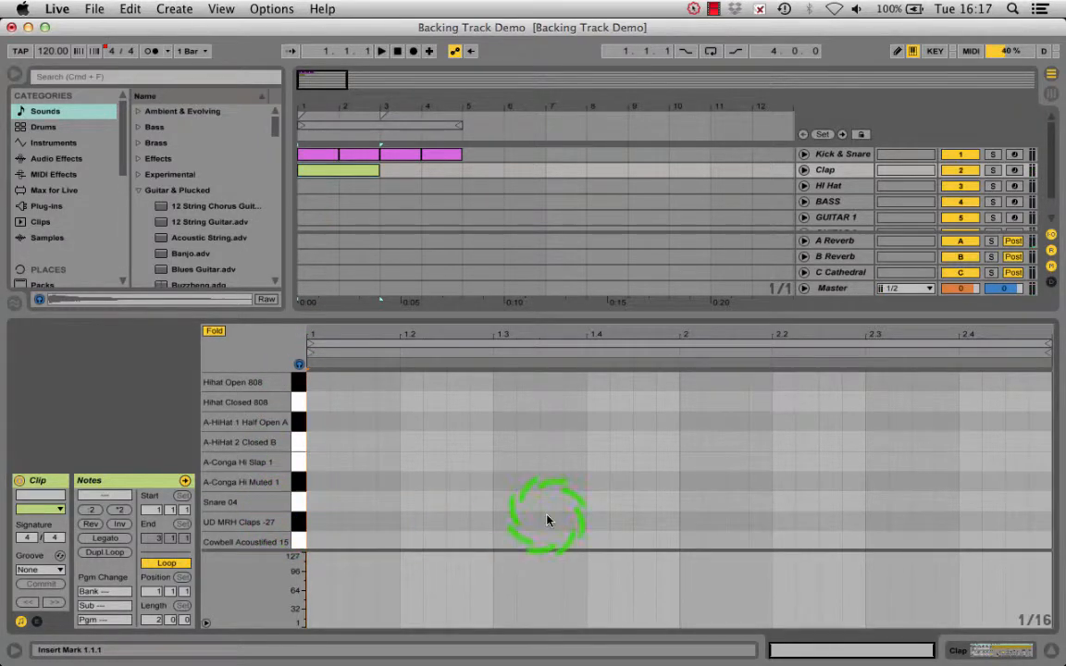
double_click(600, 522)
click(884, 524)
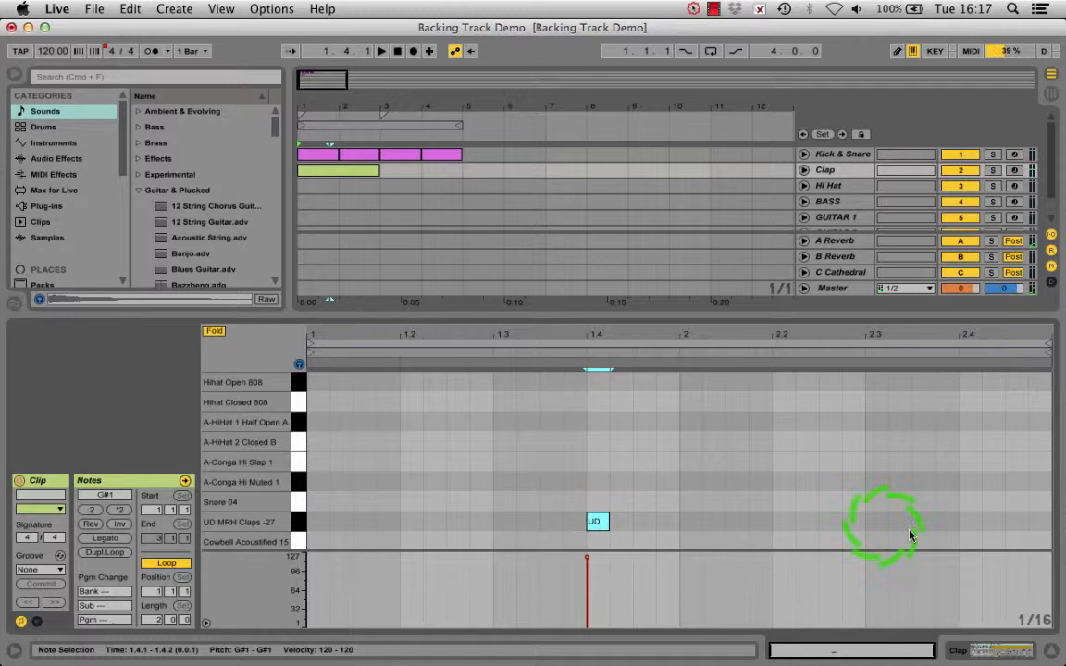
double_click(964, 527)
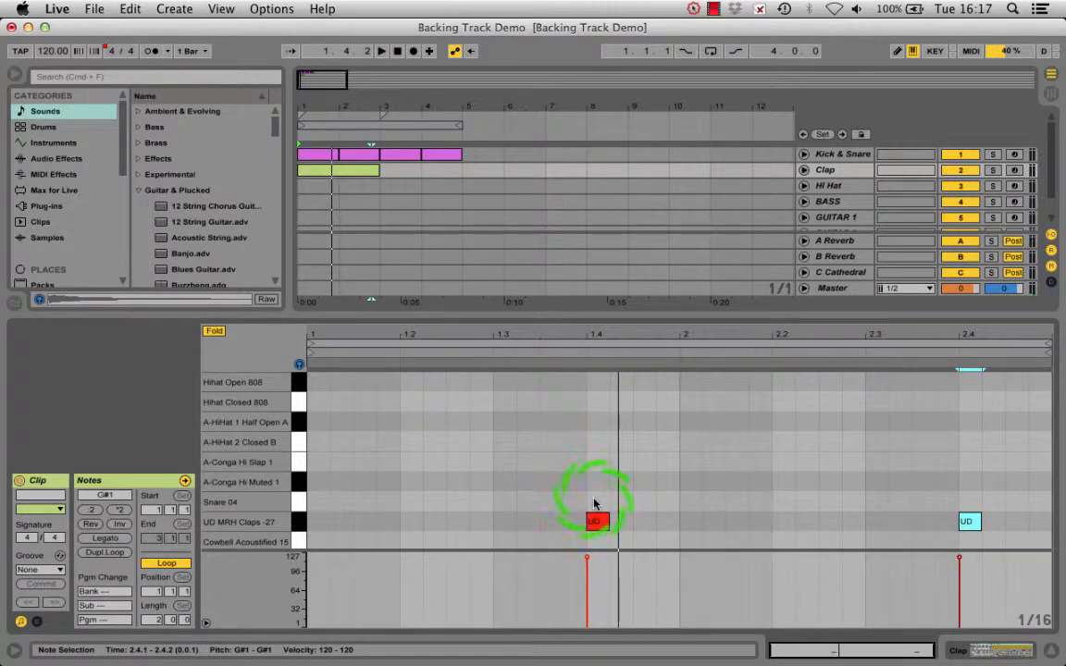
double_click(594, 502)
double_click(977, 500)
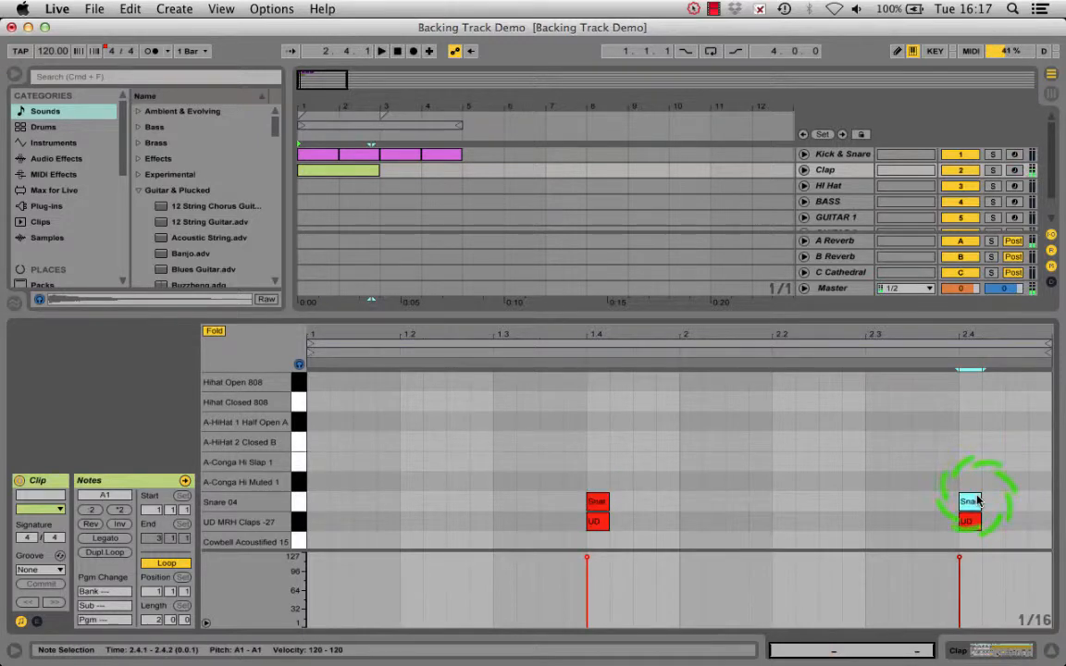
Shift the Snare 04 and UD MRH Claps -27 notes slightly ahead of beat 4 in both bars, with a small offset between each pair
click(597, 502)
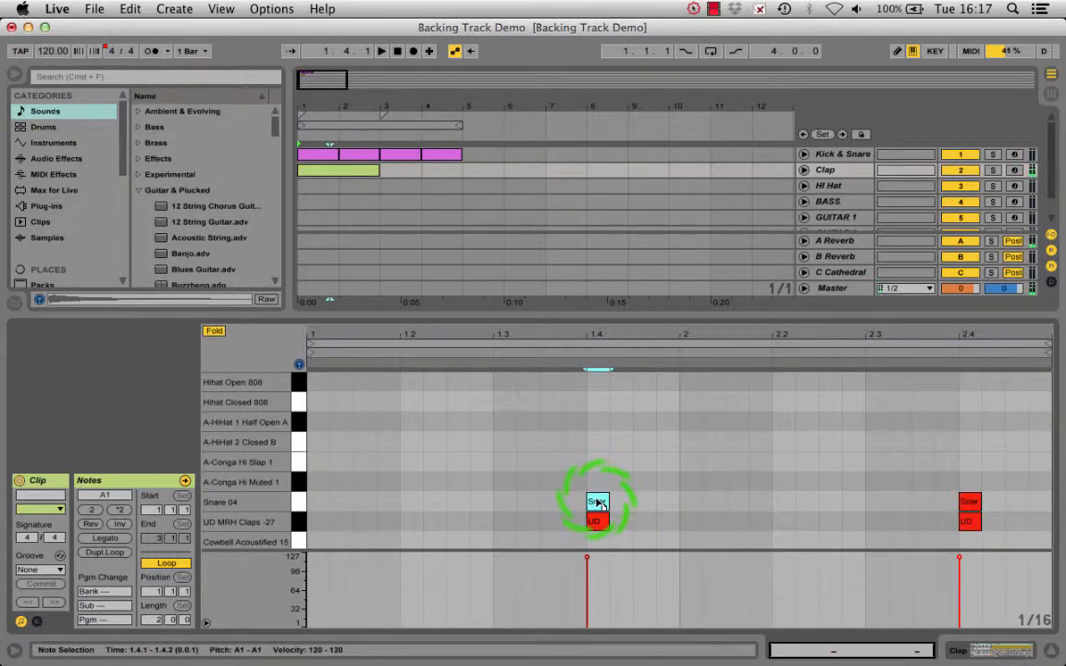
drag(601, 503, 592, 523)
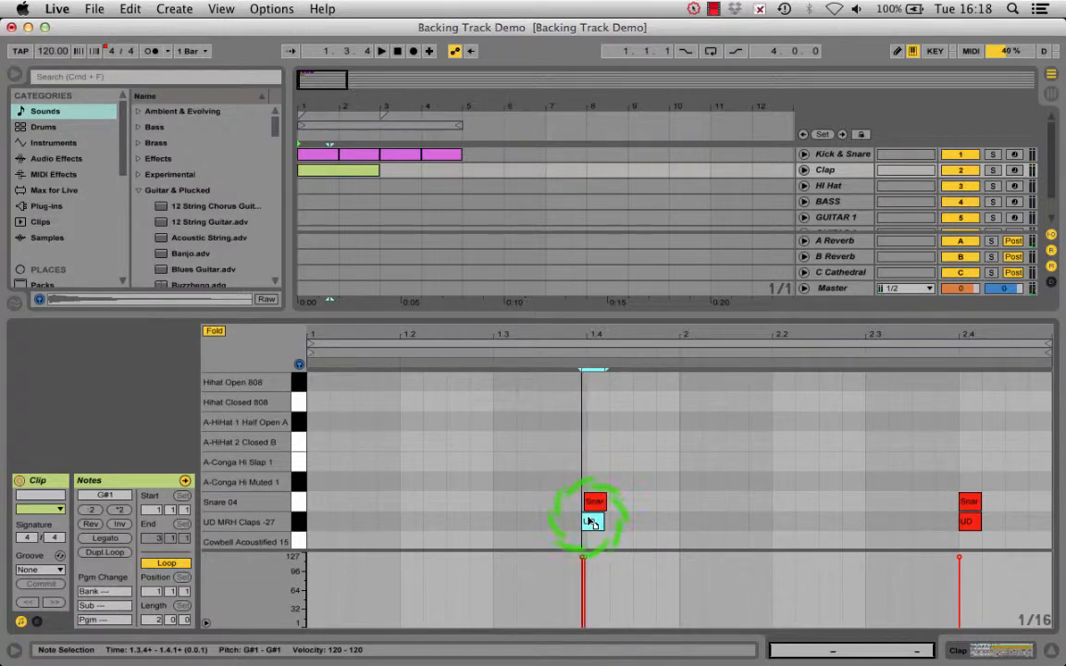
drag(967, 499, 960, 523)
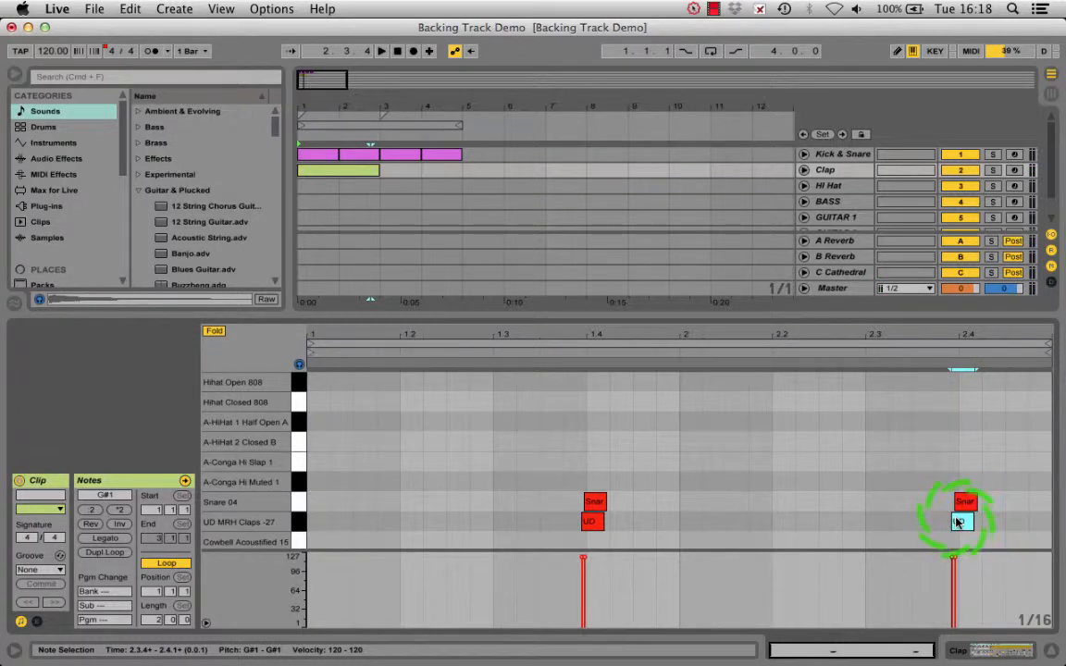
drag(959, 523, 964, 524)
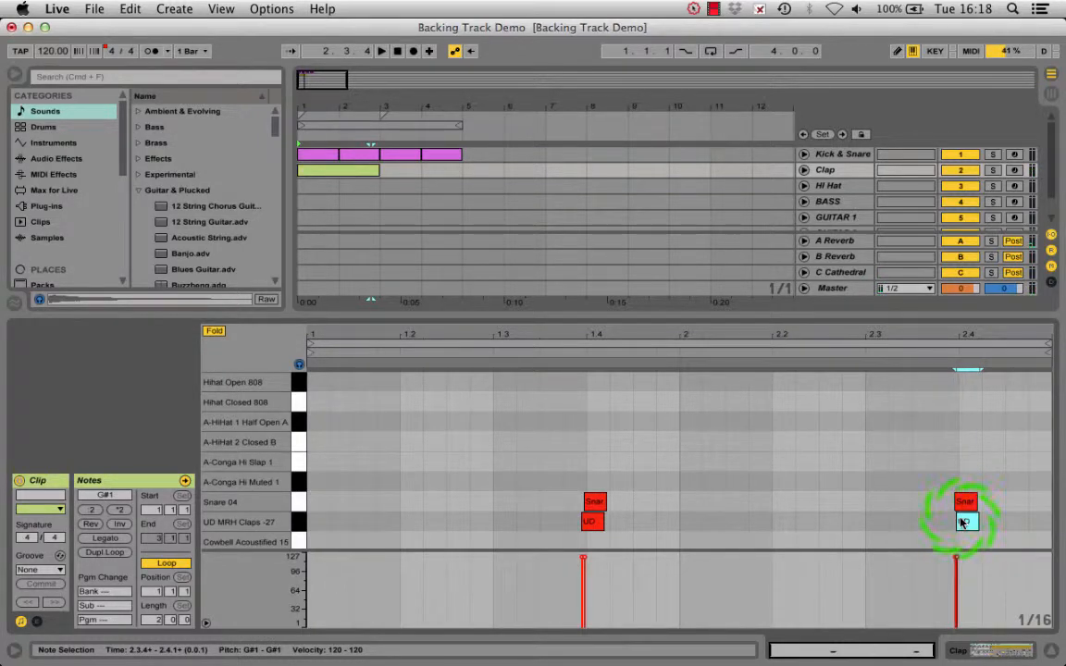
Play back the shifted clap pattern and duplicate the two-bar Clap clip to fill bars 3 and 4
click(961, 508)
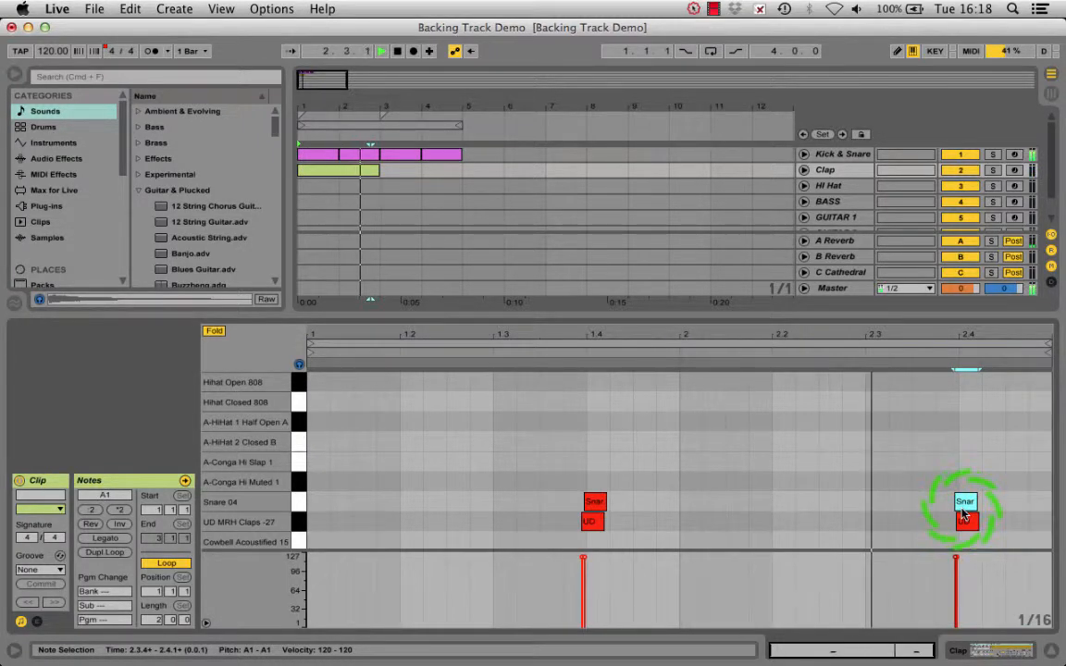
key(space)
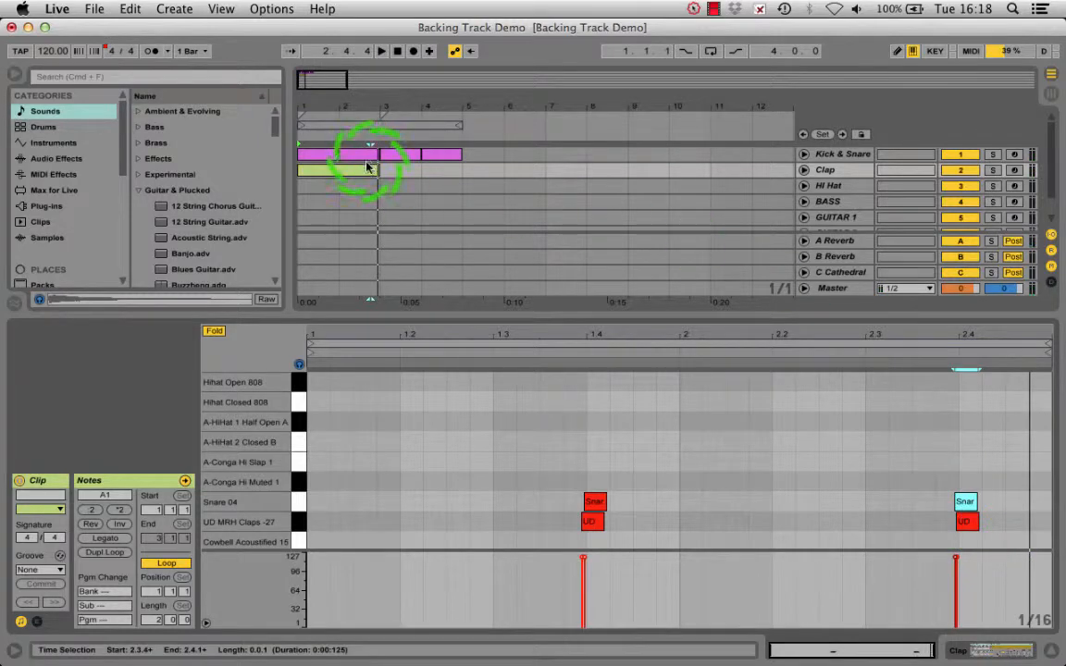
click(361, 171)
key(super+d)
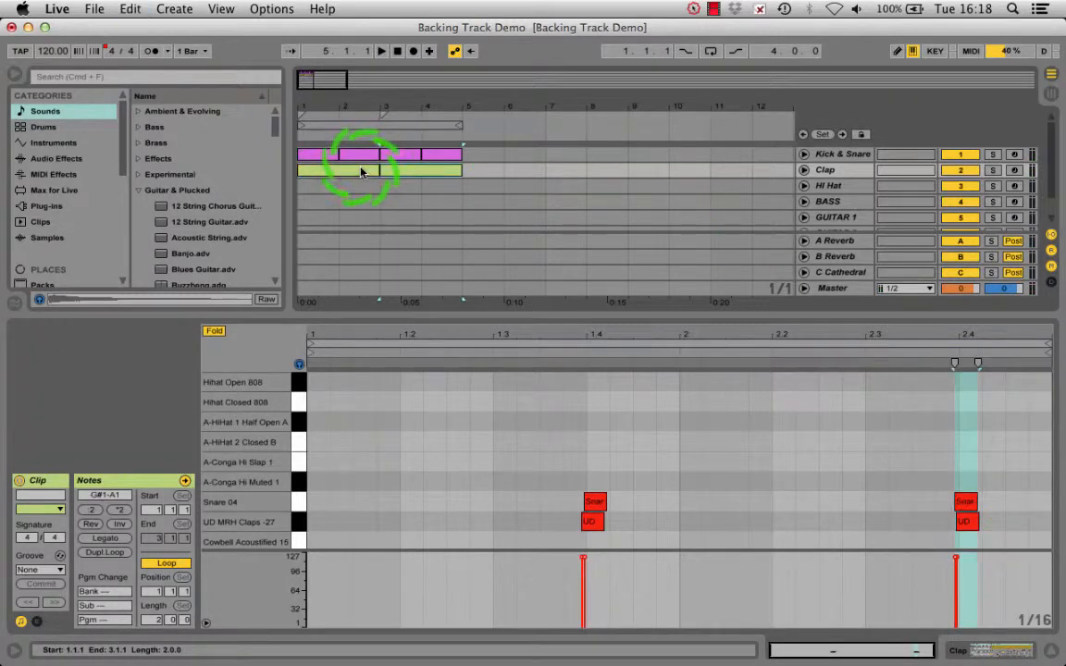
Insert a two-bar MIDI clip at bar 1 of the Hi Hat track with A-HiHat 2 Closed notes at 1.1.1, 1.1.3, 1.2.1, 1.2.3, 1.2.4 and 1.3.1
drag(308, 183, 366, 189)
key(super+shift+m)
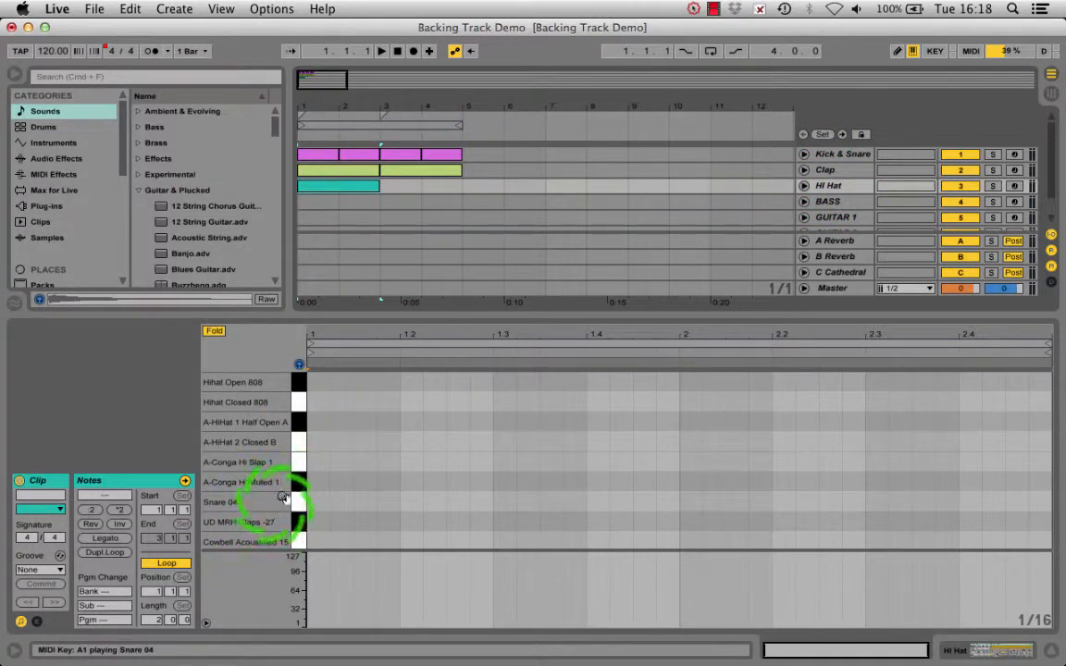
double_click(321, 443)
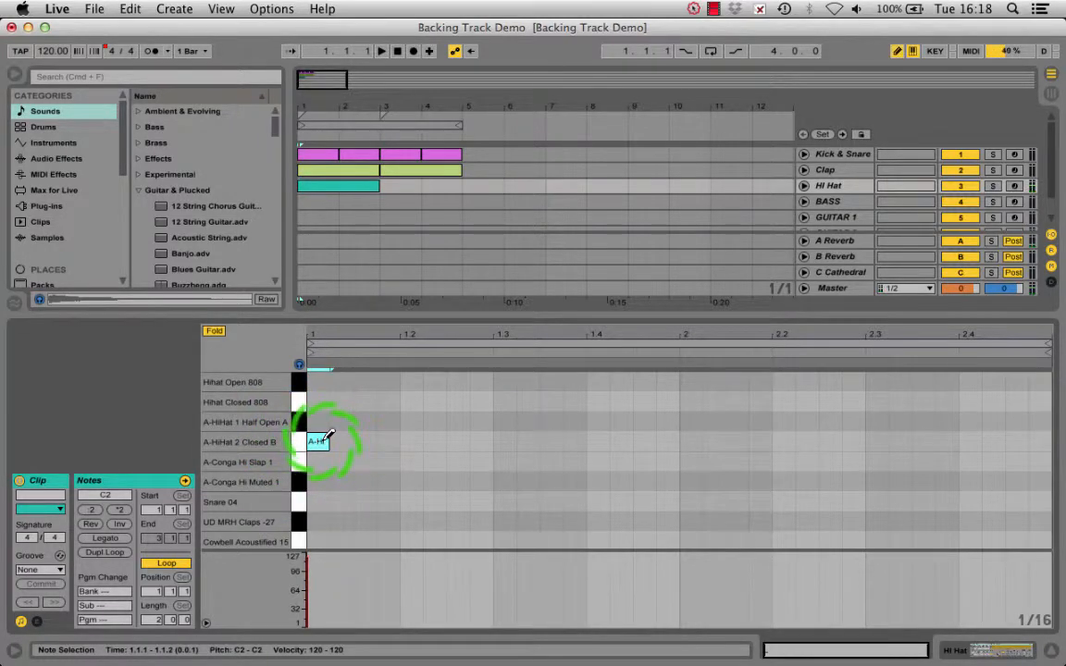
click(375, 442)
click(407, 442)
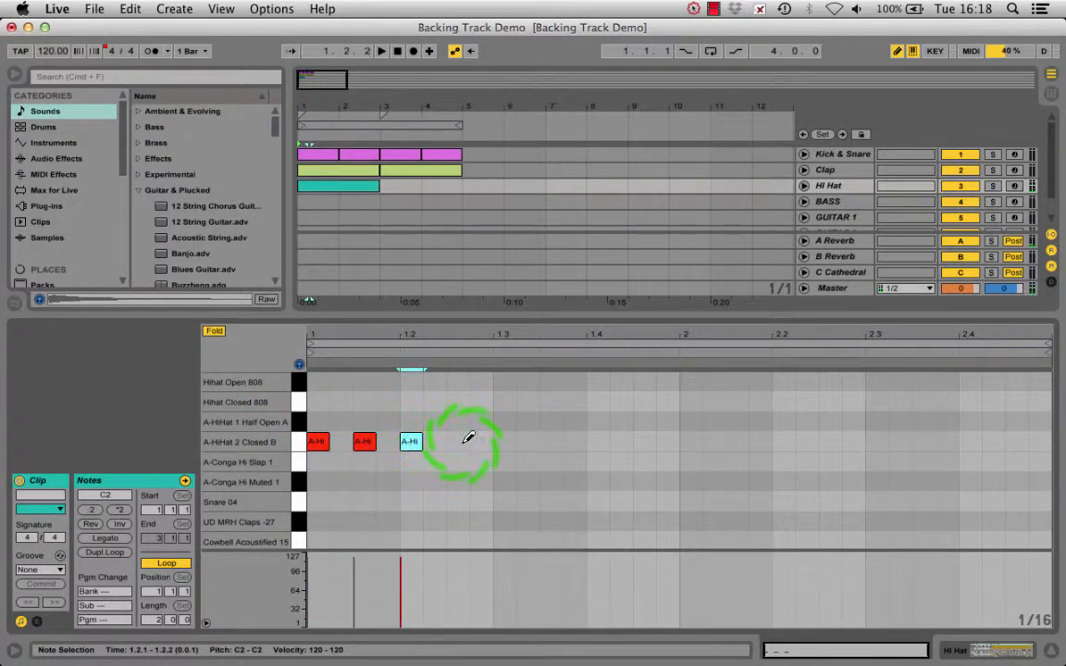
click(456, 442)
click(479, 442)
click(502, 442)
Complete the first hi-hat bar with A-HiHat 2 Closed notes at 1.3.3 and 1.4.3 and an A-HiHat 1 Half Open note at 1.3.4
key(space)
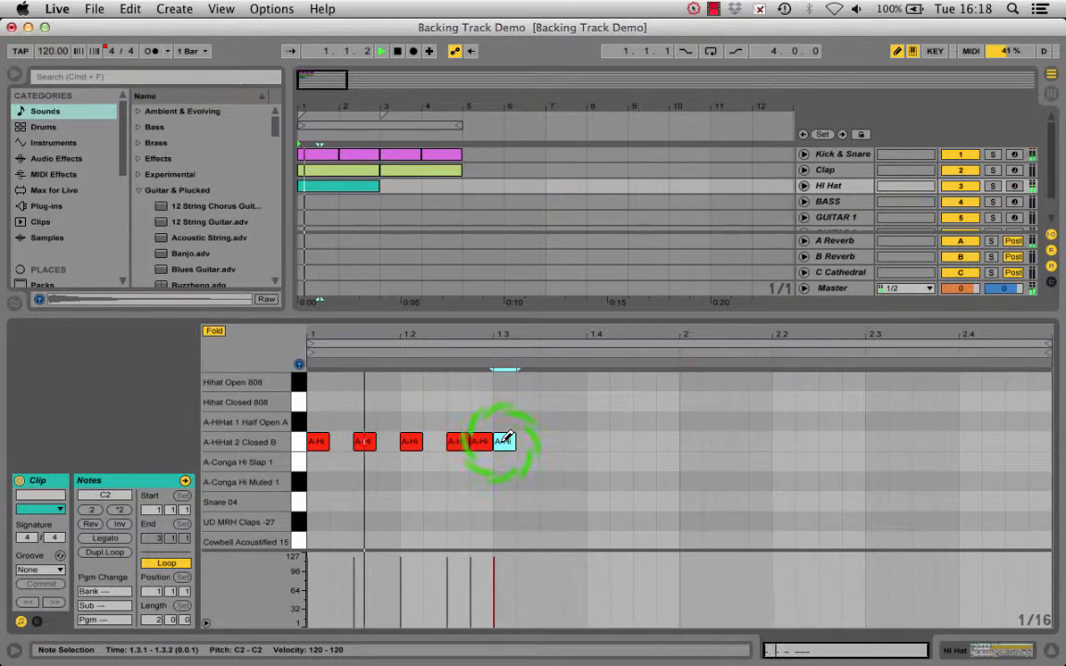
click(550, 442)
key(space)
click(574, 422)
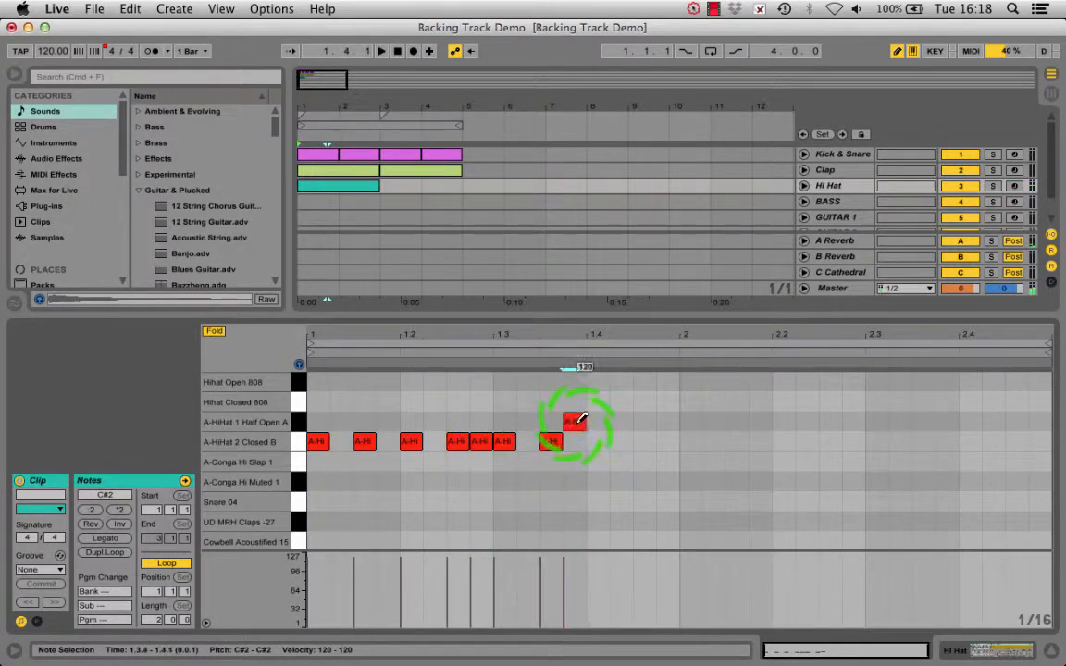
click(649, 436)
key(space)
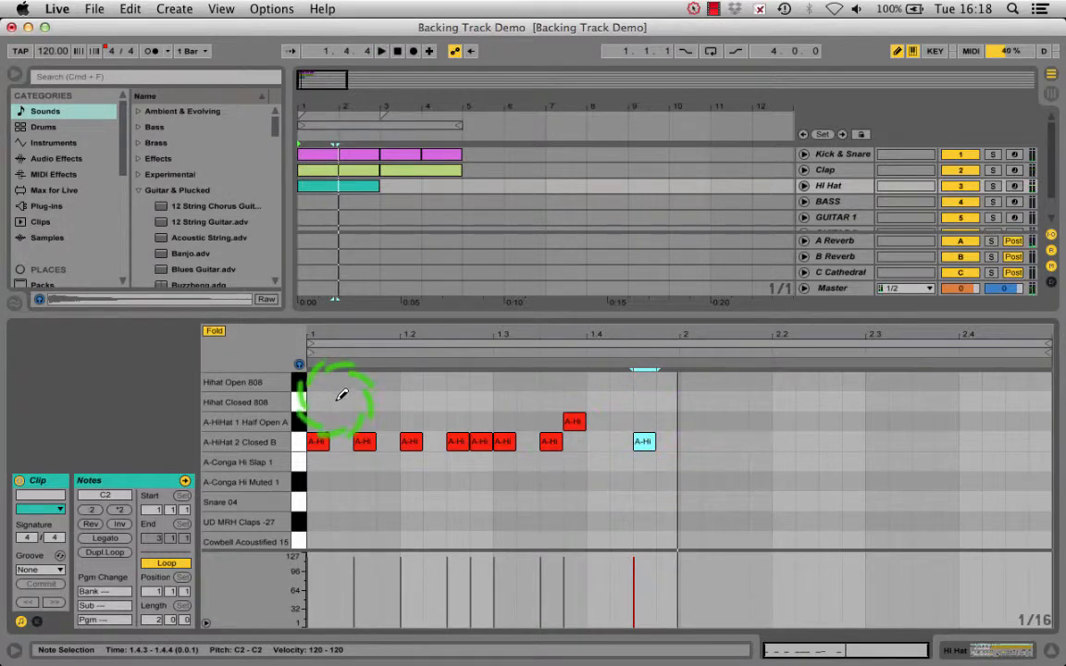
key(b)
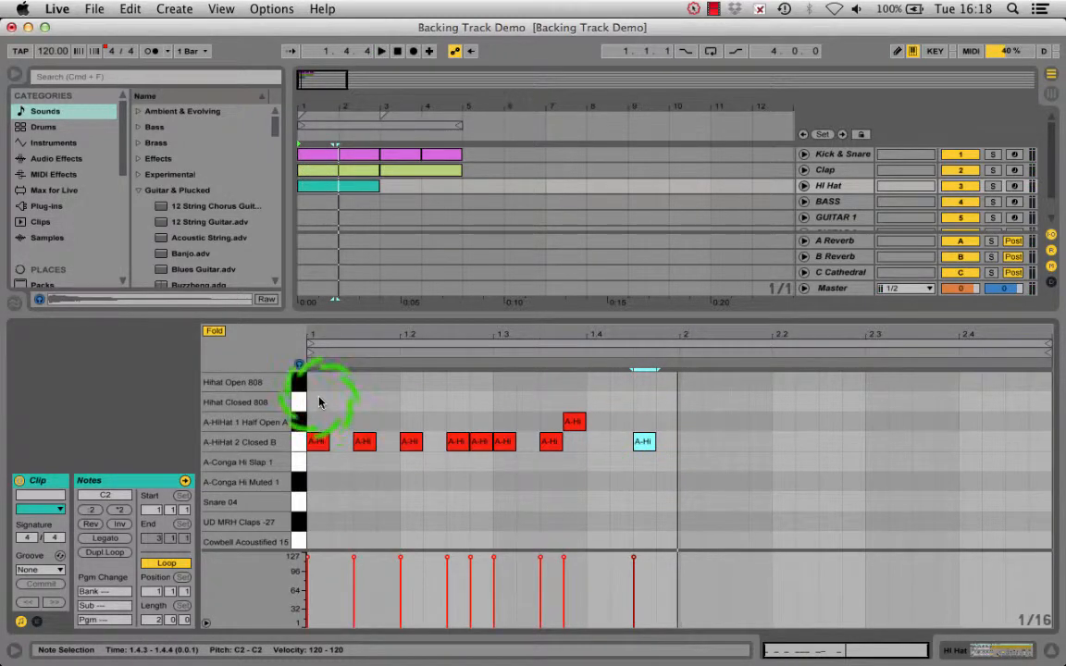
Lower the velocity of the closed hi-hat notes at 1.1.3, 1.2.4 and 1.3.3 to 80
click(369, 445)
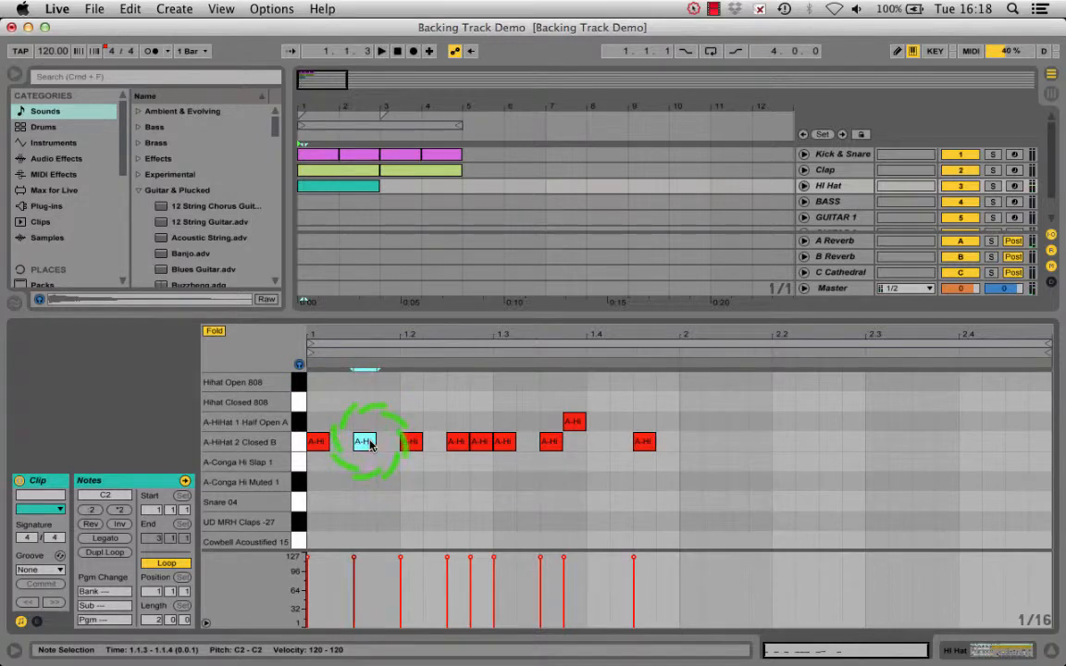
click(480, 443)
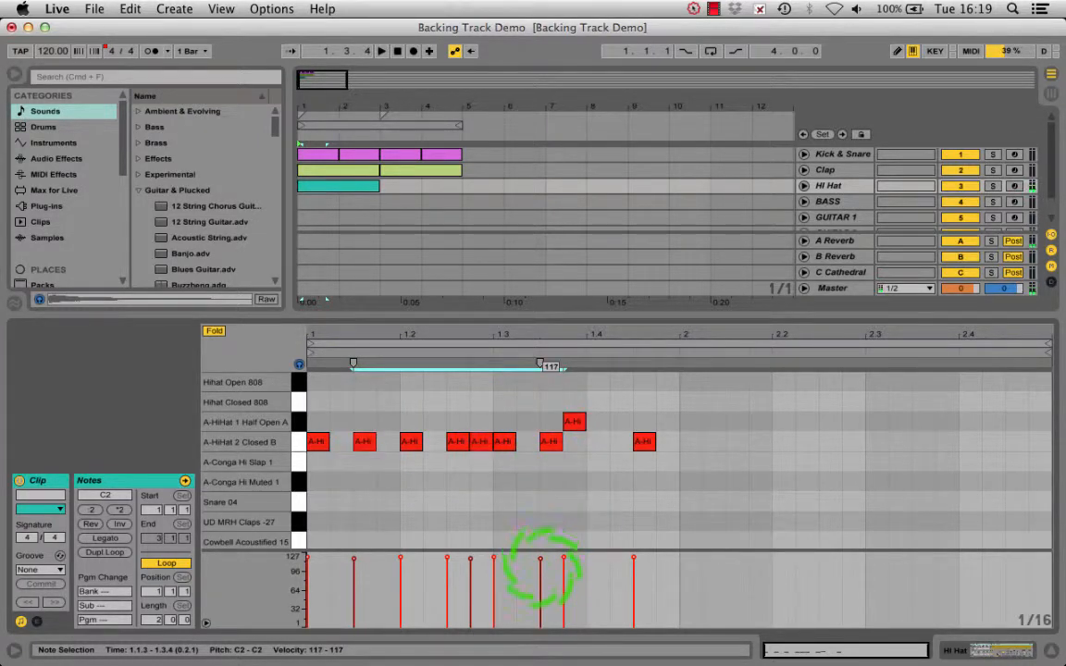
drag(541, 562, 541, 601)
key(space)
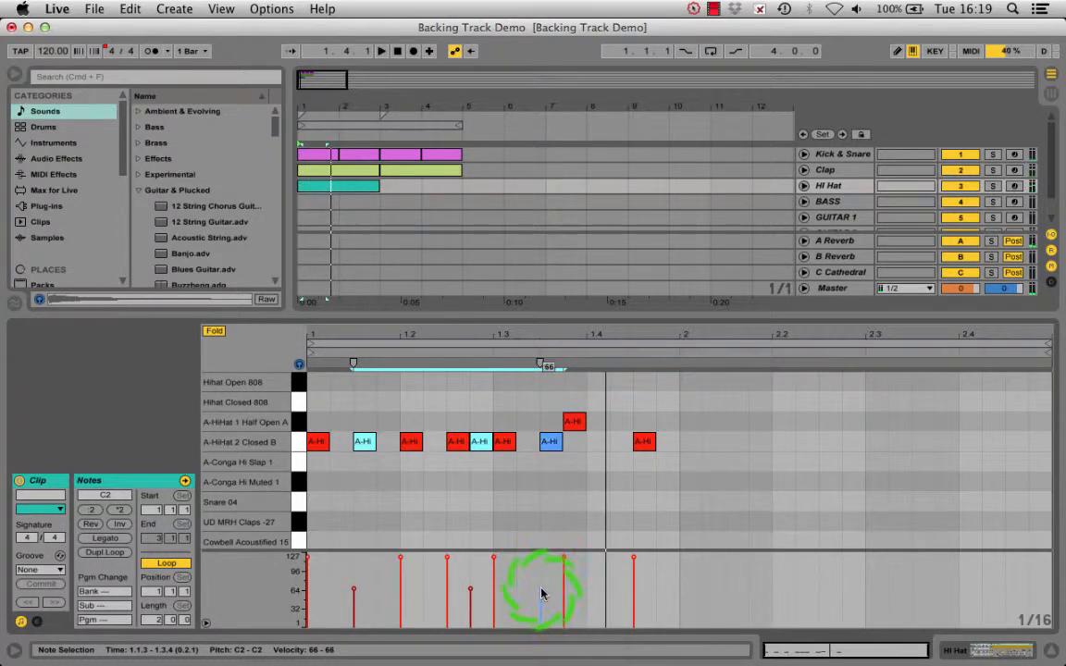
drag(541, 589, 541, 587)
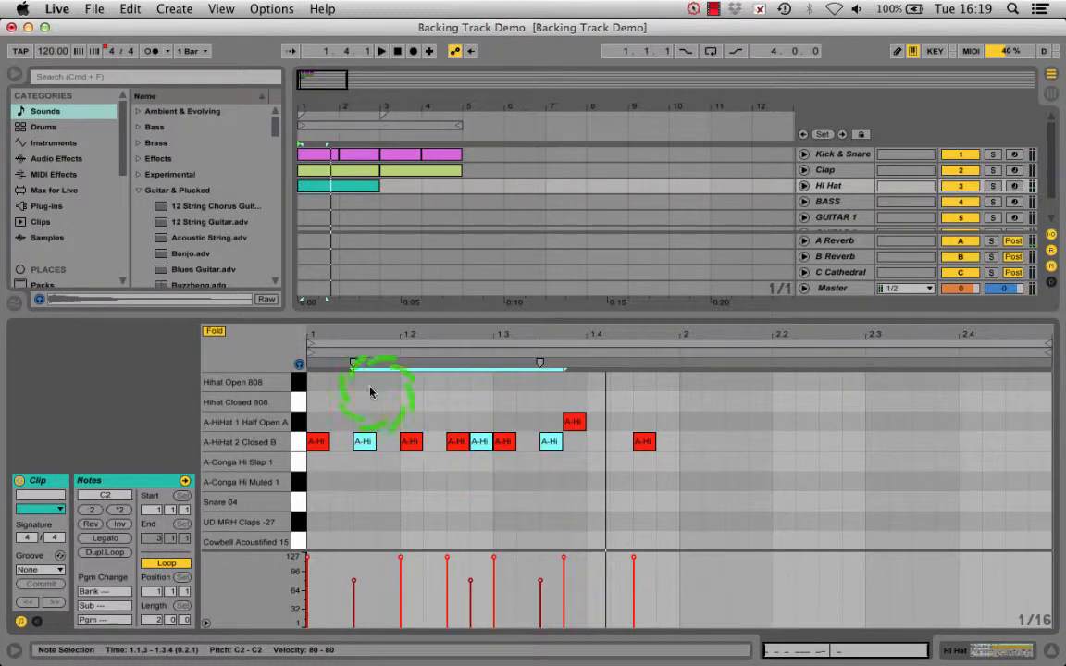
Duplicate the hi-hat bar into bar 2, varying its end with a Half Open note at 2.4.4 and velocity 79 on the 2.4.3 note
drag(317, 390, 680, 467)
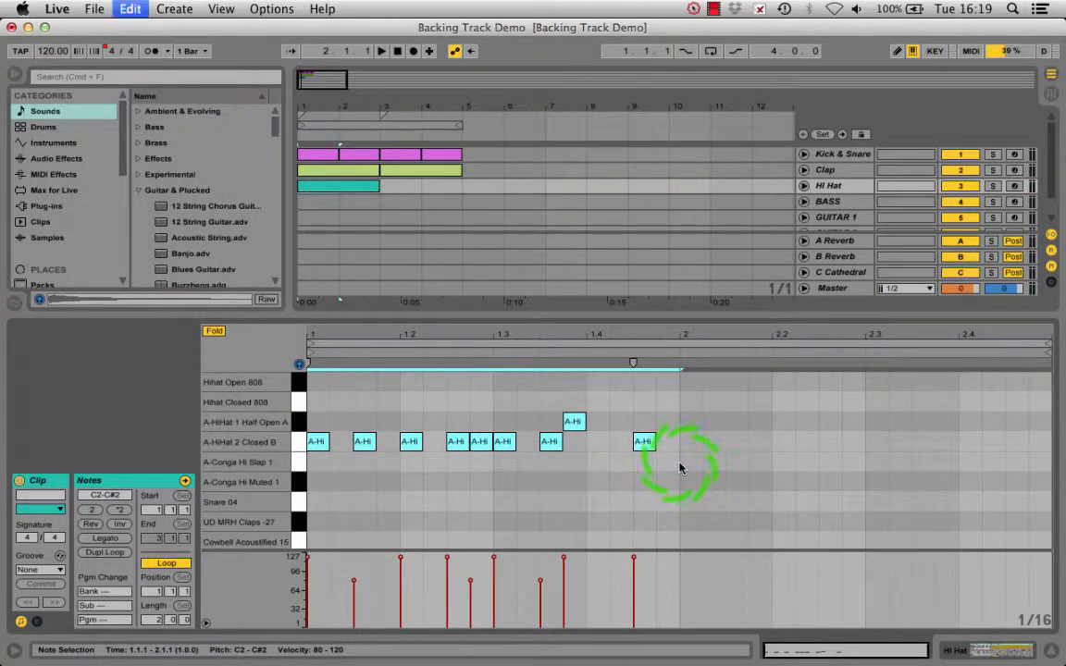
key(super+d)
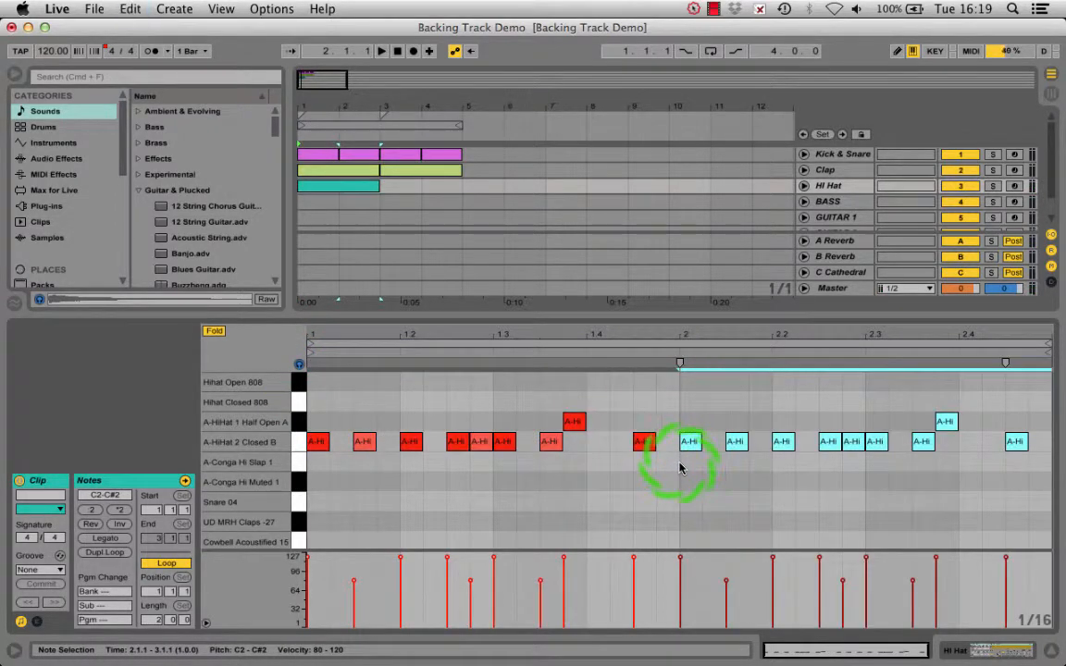
double_click(1036, 424)
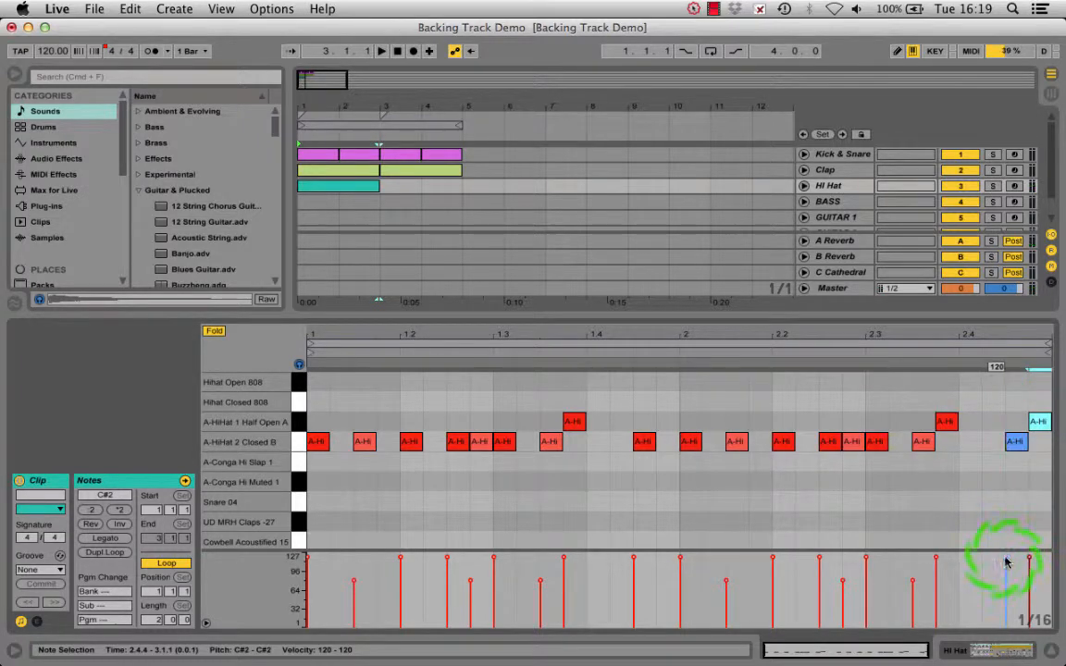
drag(1006, 562, 1006, 564)
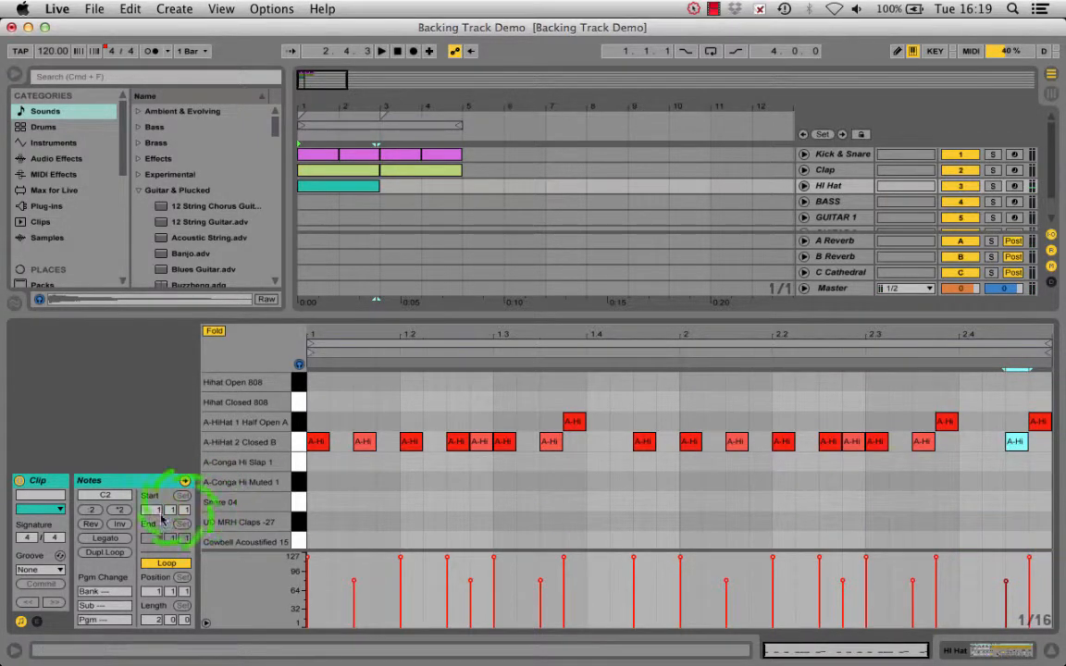
Apply the MPC 16 Swing-63 groove to the Hi Hat clip and play back the result
click(48, 570)
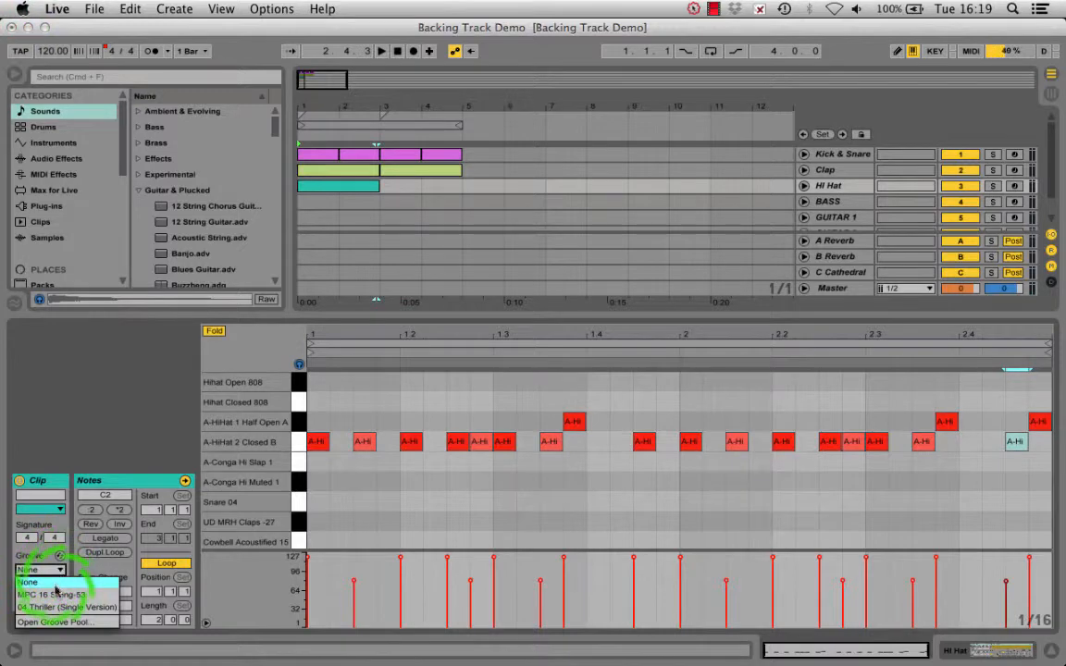
click(47, 594)
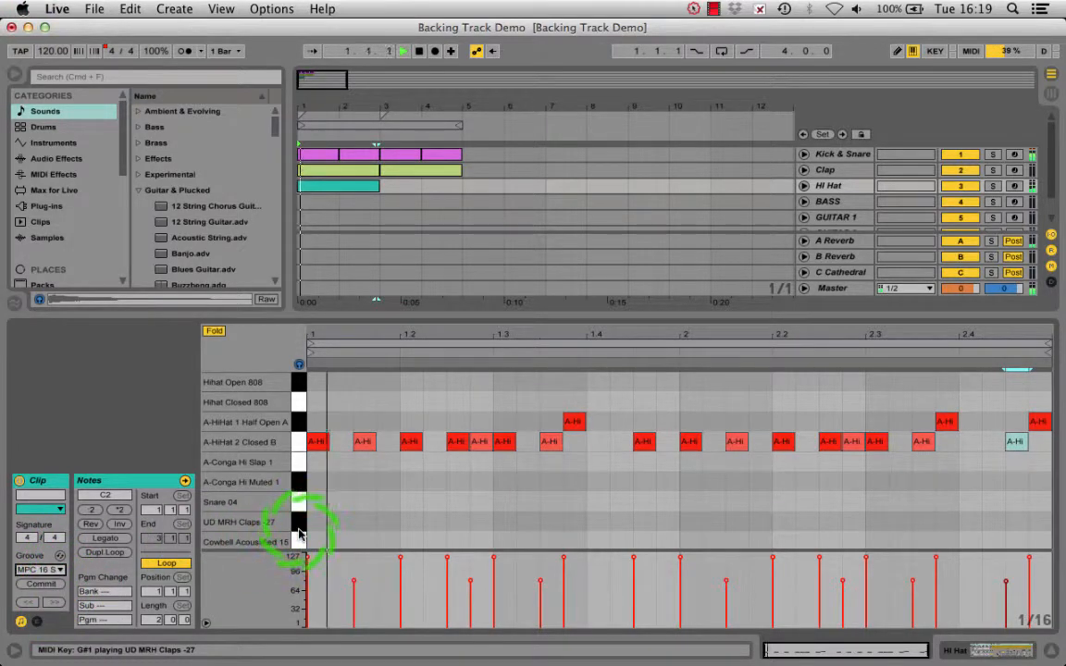
key(space)
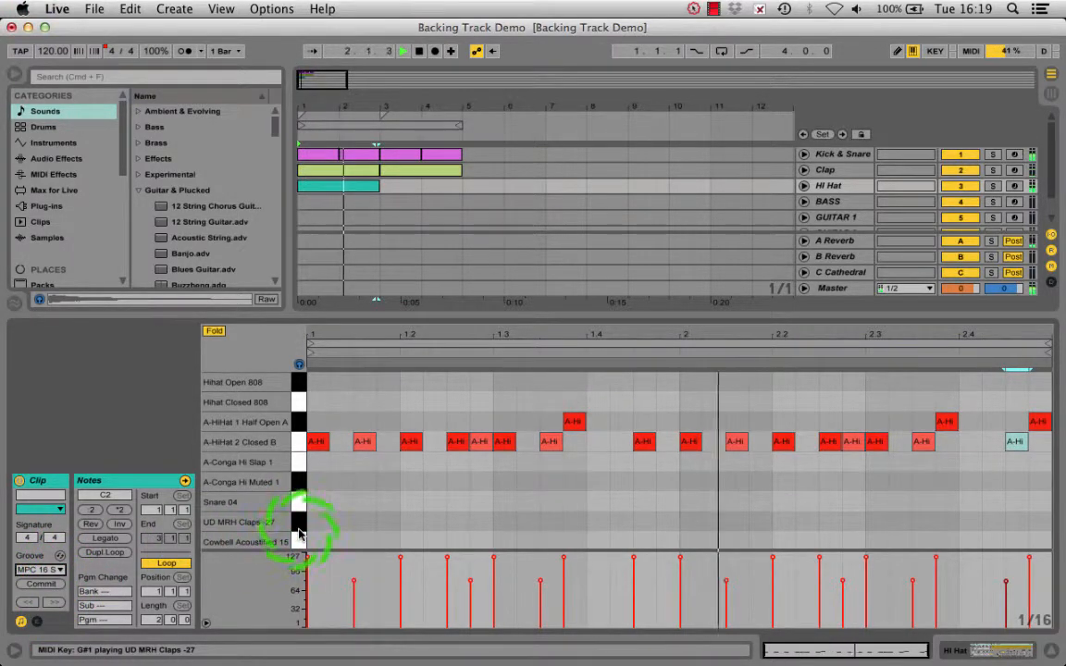
click(510, 473)
key(space)
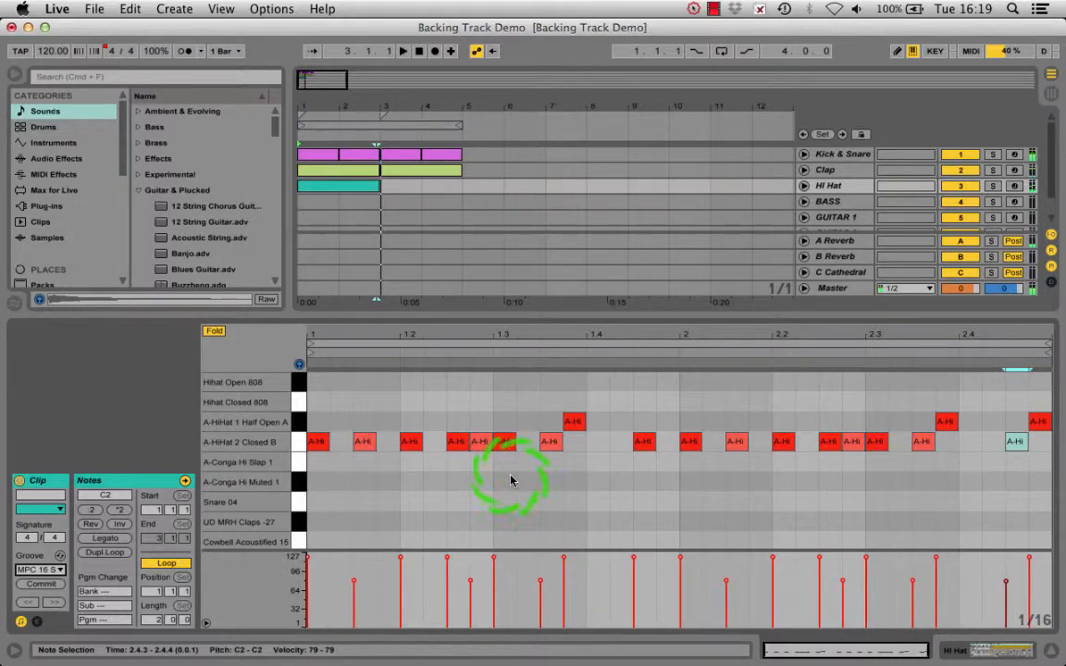
Add Cowbell Acoustified 16 notes at 1.1.3 and 1.2.2 and a Cowbell Acoustified 15 note at 1.3.1, and duplicate them into bar 2
drag(265, 522, 371, 503)
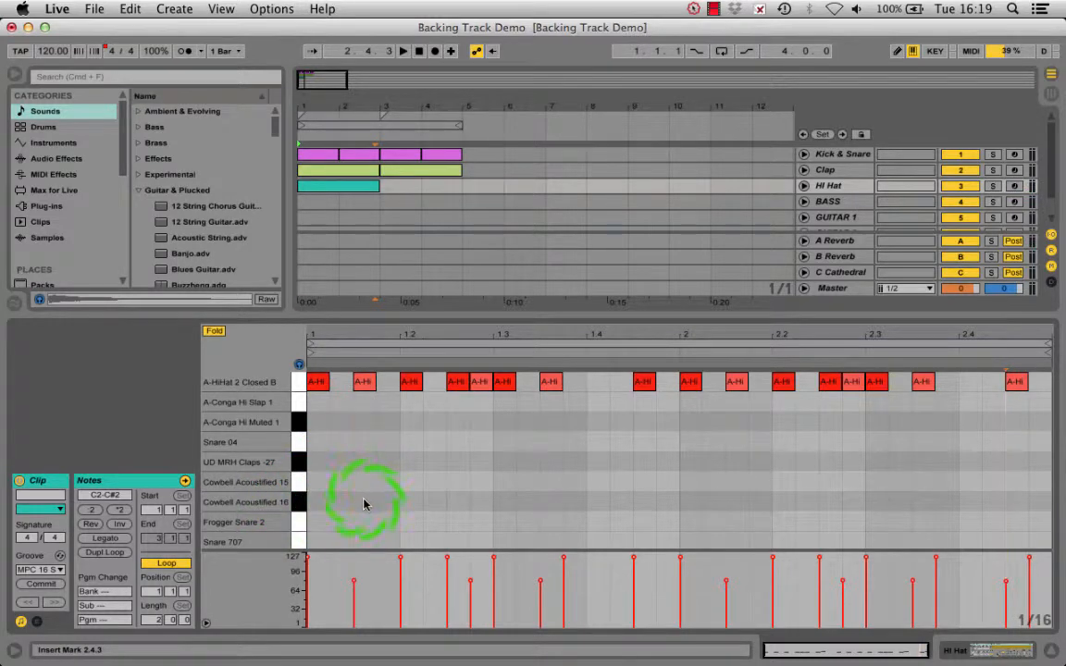
double_click(364, 502)
click(427, 501)
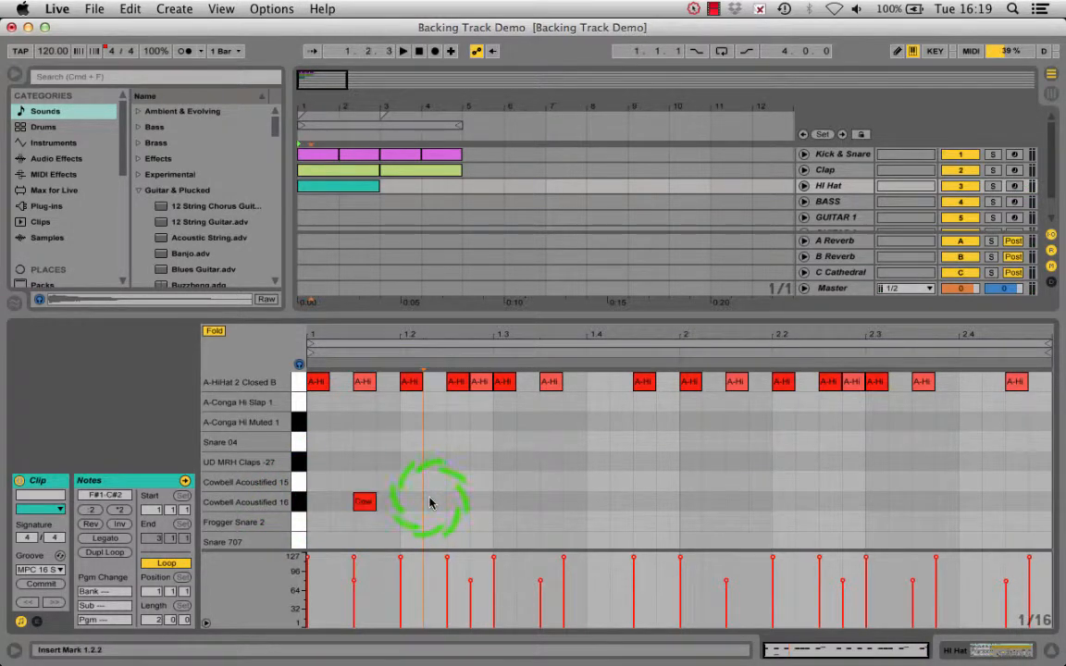
double_click(432, 501)
key(space)
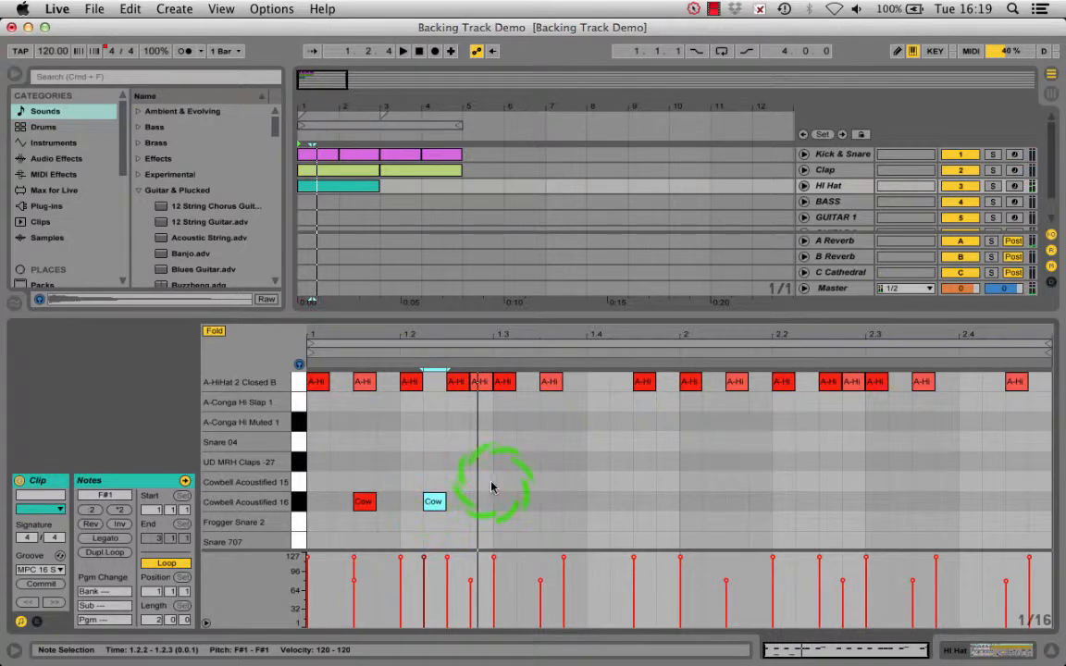
double_click(500, 482)
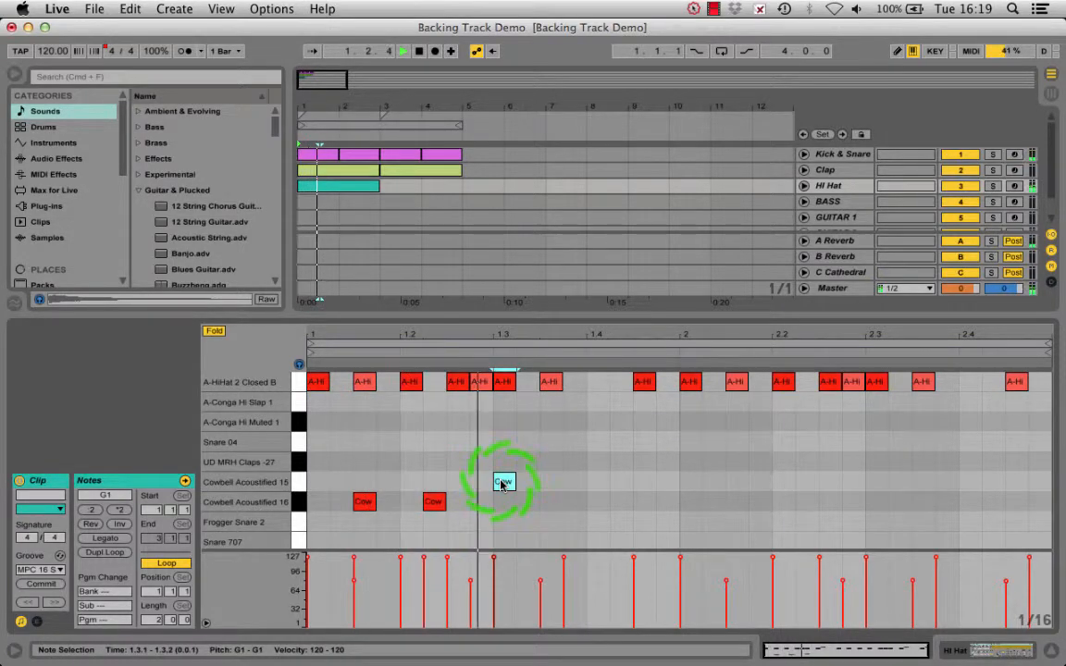
key(space)
drag(312, 448, 678, 519)
key(super+d)
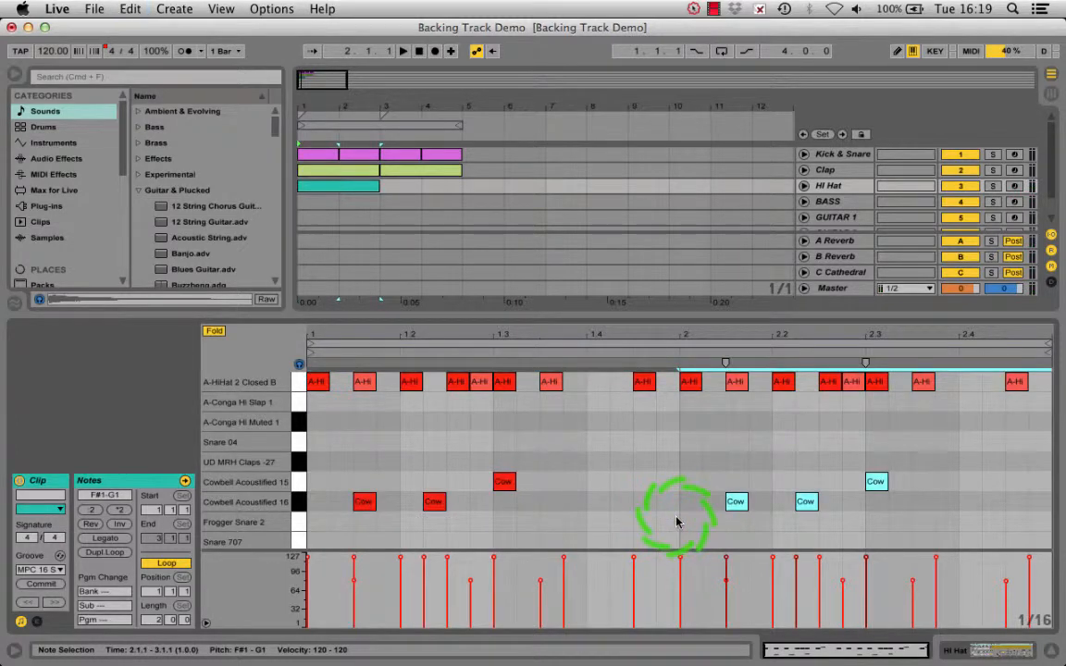
Duplicate the two-bar Hi Hat clip to fill bars 3 and 4 and play back the full drum pattern
click(365, 189)
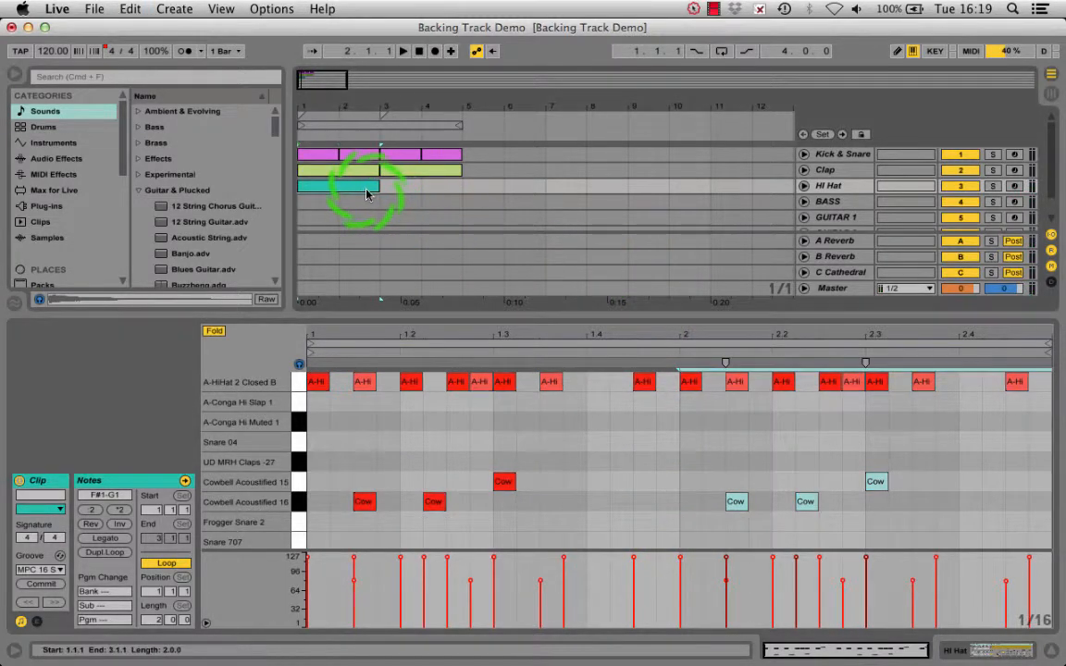
key(super+d)
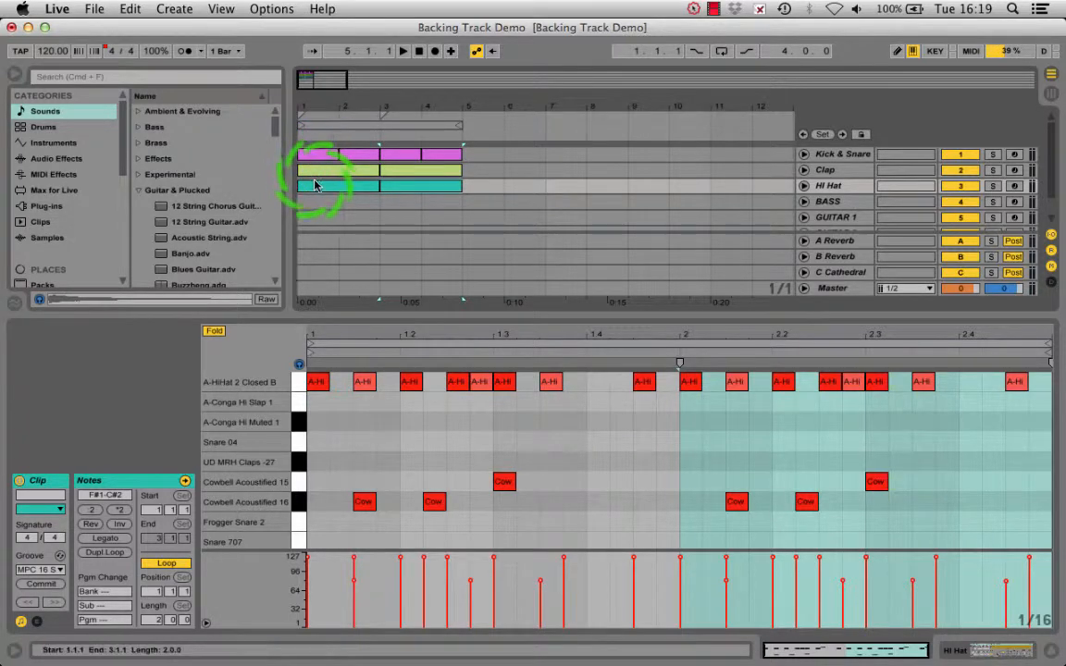
key(space)
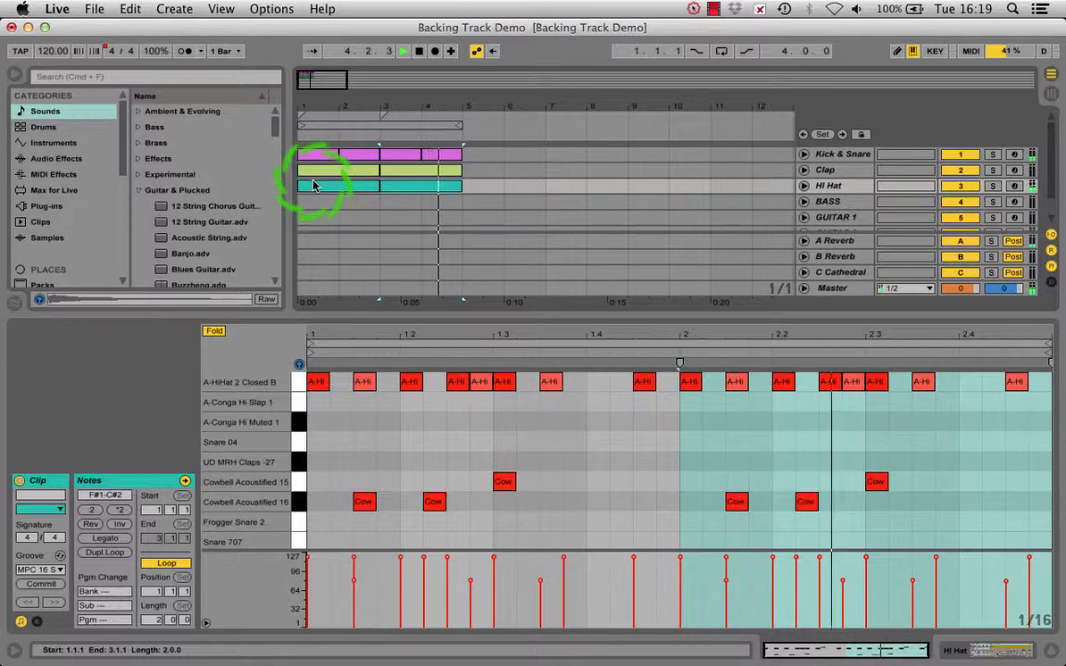
Examine the A.N.A synth's preset and settings on the BASS track and close its plug-in window
click(830, 200)
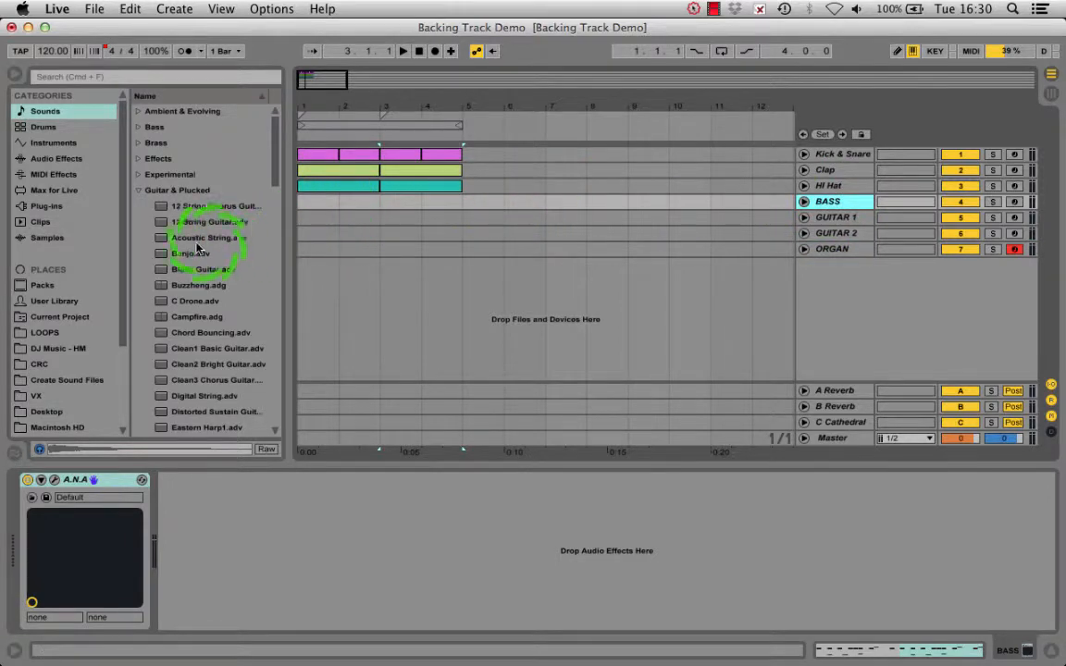
click(54, 480)
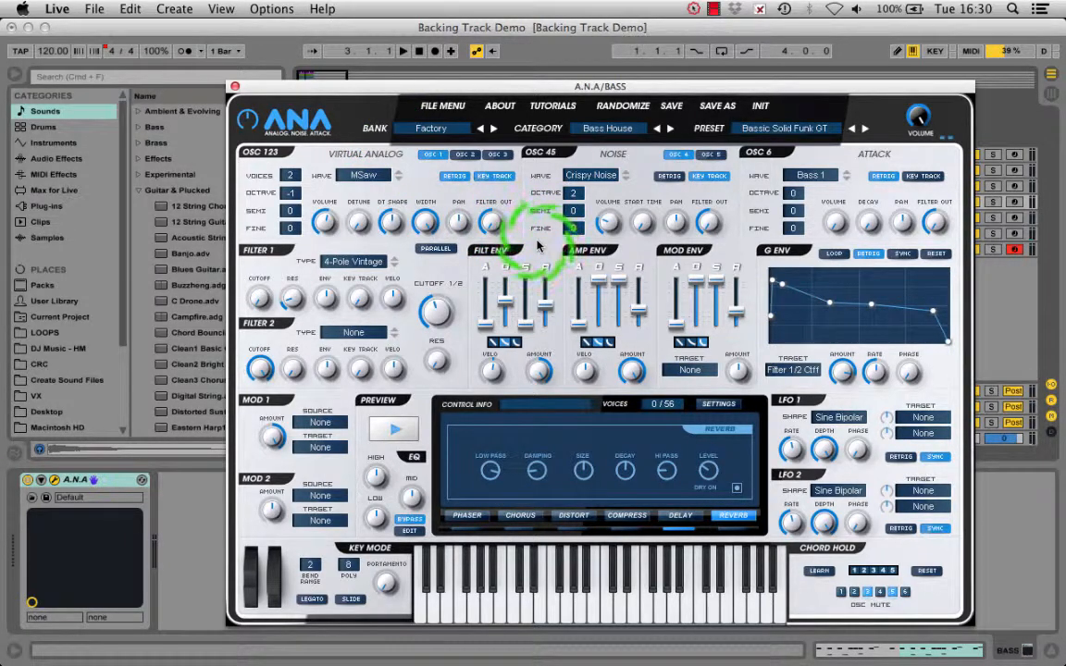
click(235, 87)
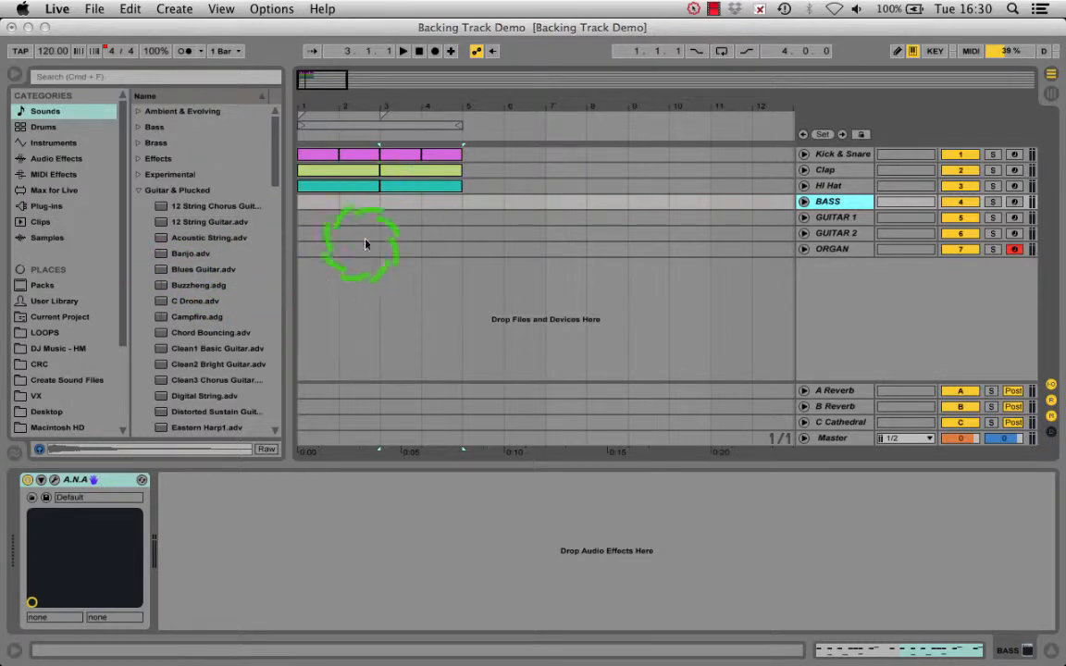
Insert a one-bar MIDI clip at bar 1 of the BASS track
drag(300, 210, 338, 211)
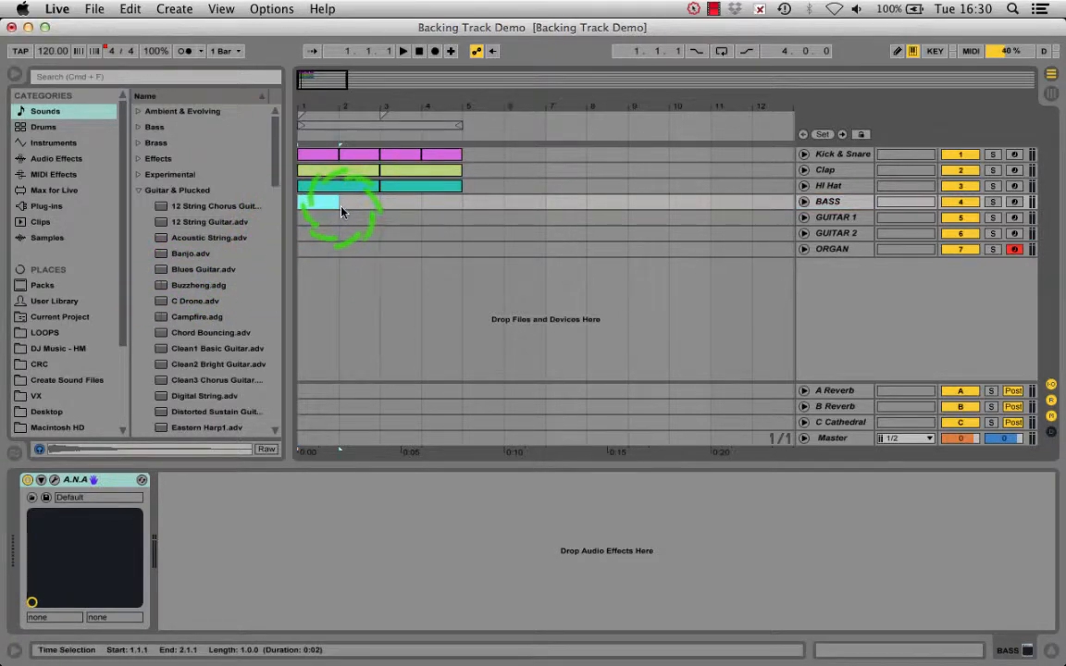
key(super+shift+m)
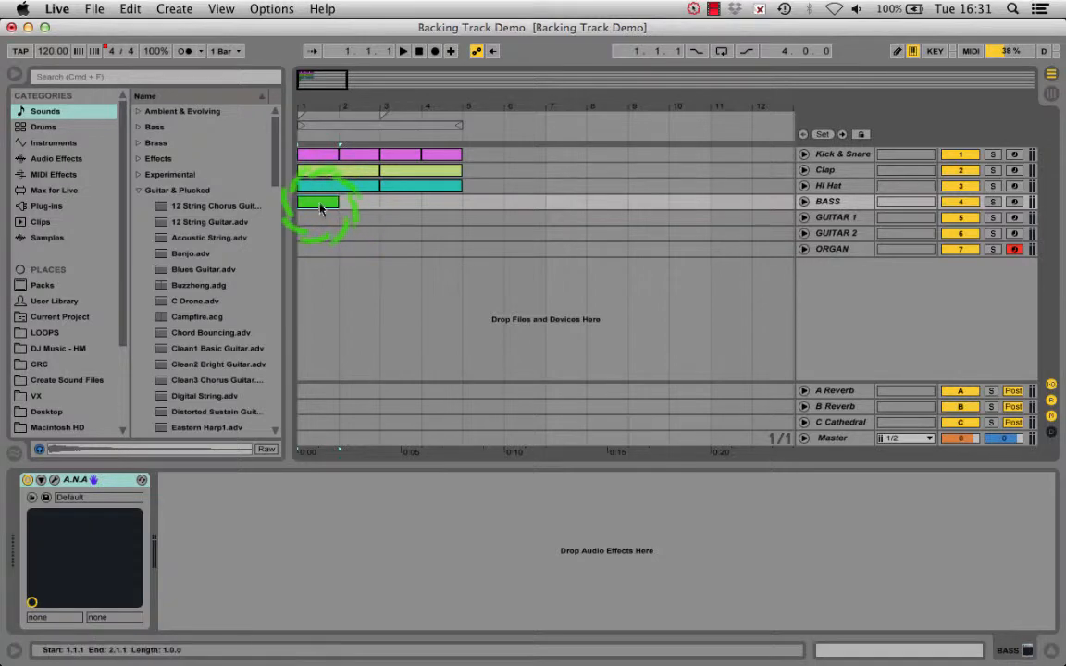
Open the BASS clip's notes for editing around C2 and set a fixed 1/16 grid
double_click(321, 203)
right_click(321, 489)
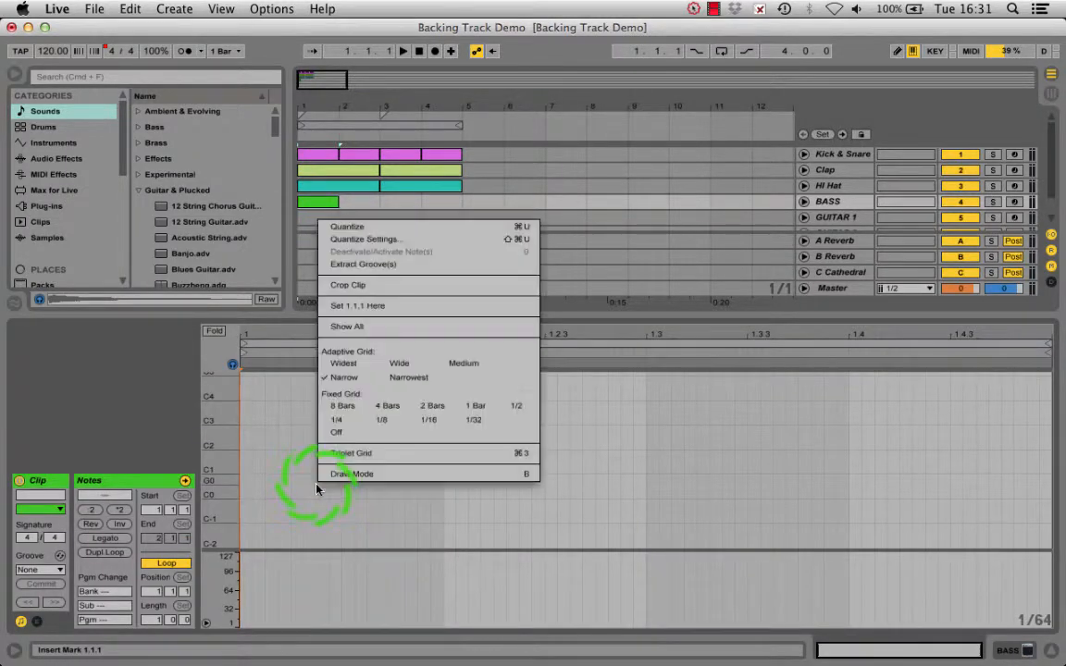
click(424, 420)
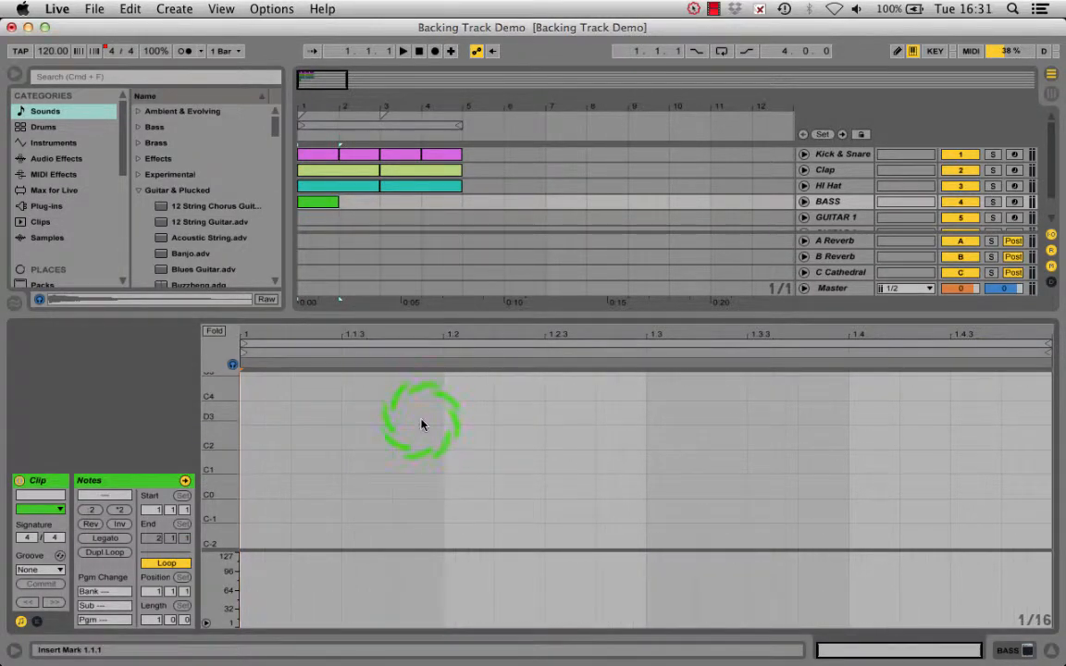
mouse_move(222, 446)
mouse_down()
mouse_move(202, 442)
mouse_move(203, 451)
mouse_move(219, 414)
mouse_move(236, 402)
mouse_move(235, 447)
mouse_up()
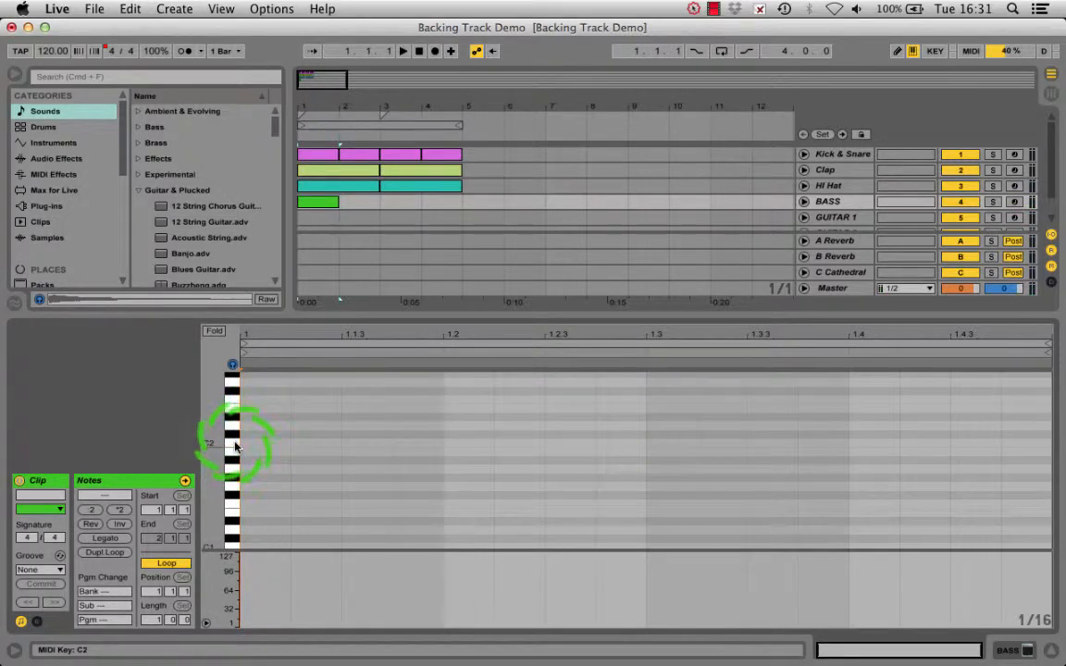
drag(235, 447, 301, 439)
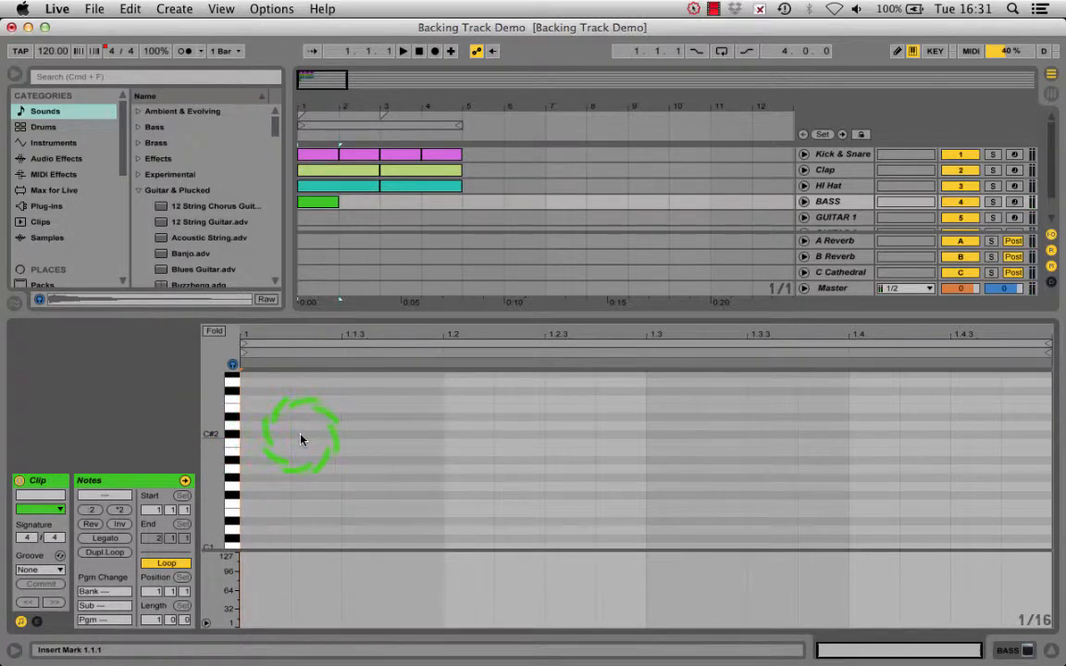
Draw C#2 bass notes at 1.1.2 and 1.4.4, extend the first one to 1.1.4, and play back the result
click(307, 430)
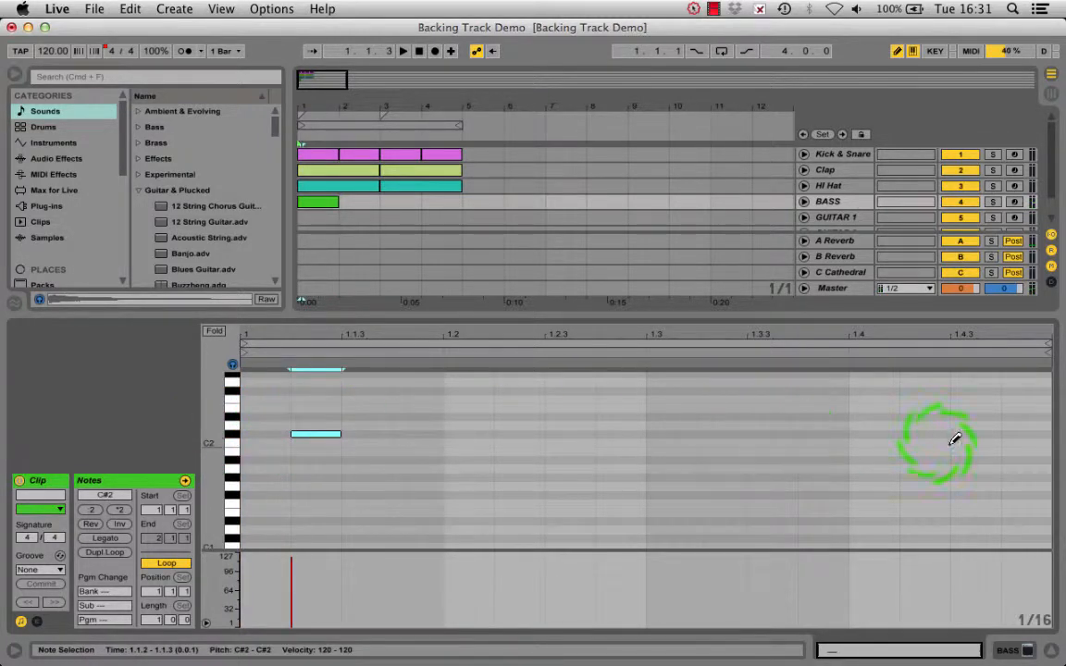
click(1027, 432)
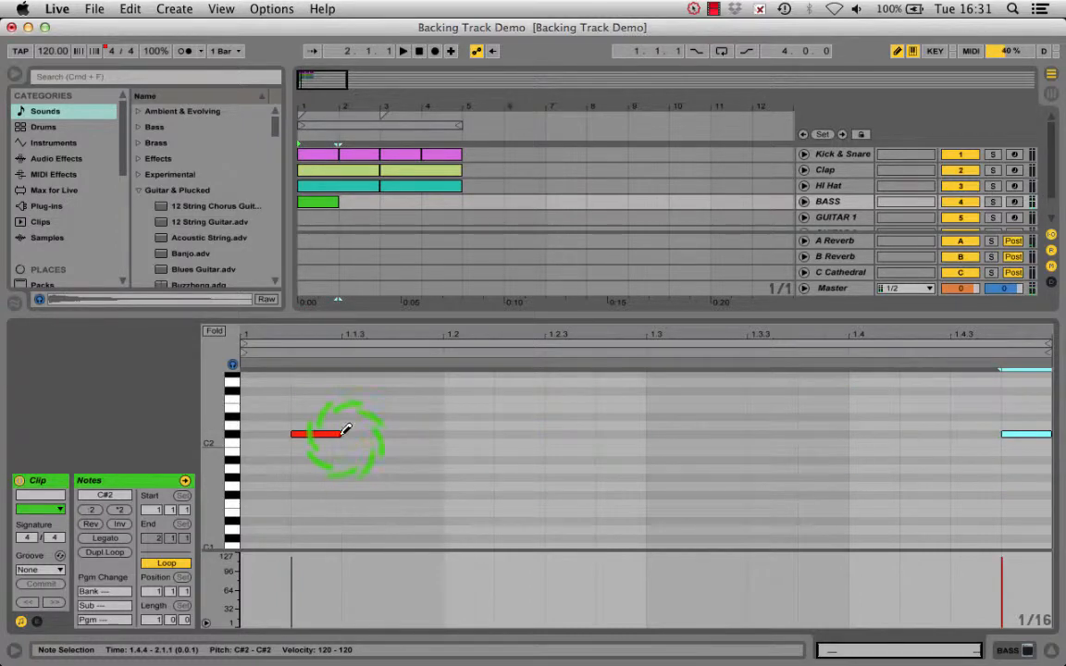
drag(340, 434, 395, 436)
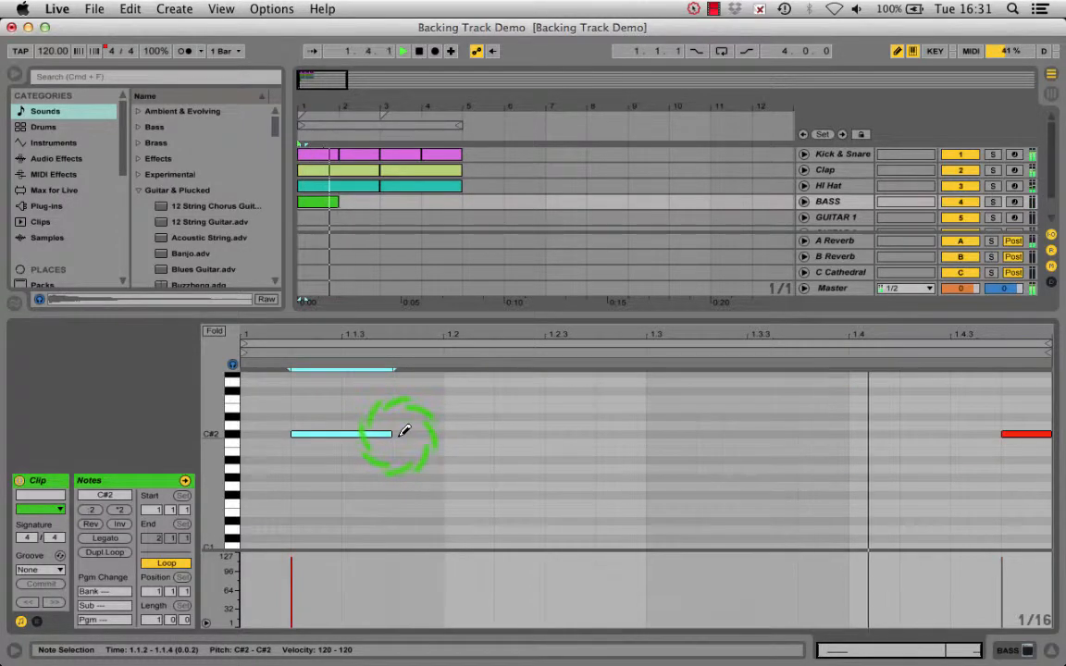
key(space)
Duplicate the one-bar BASS clip to fill bars 2 to 4 and play back the arrangement from bar 1
click(321, 202)
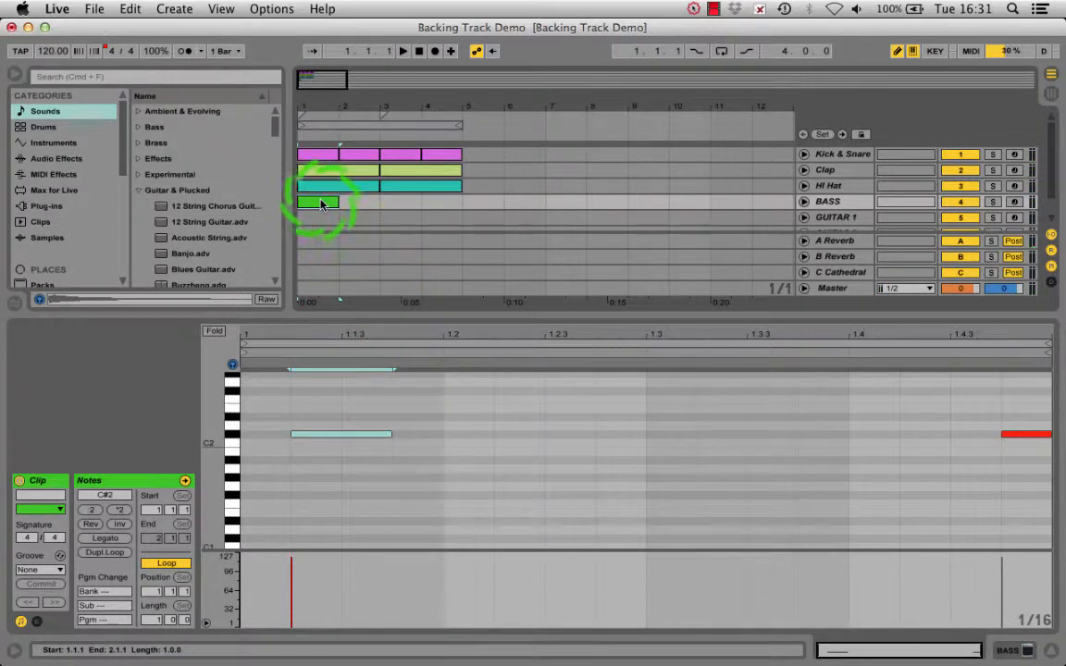
key(super+d)
key(super+d)
key(space)
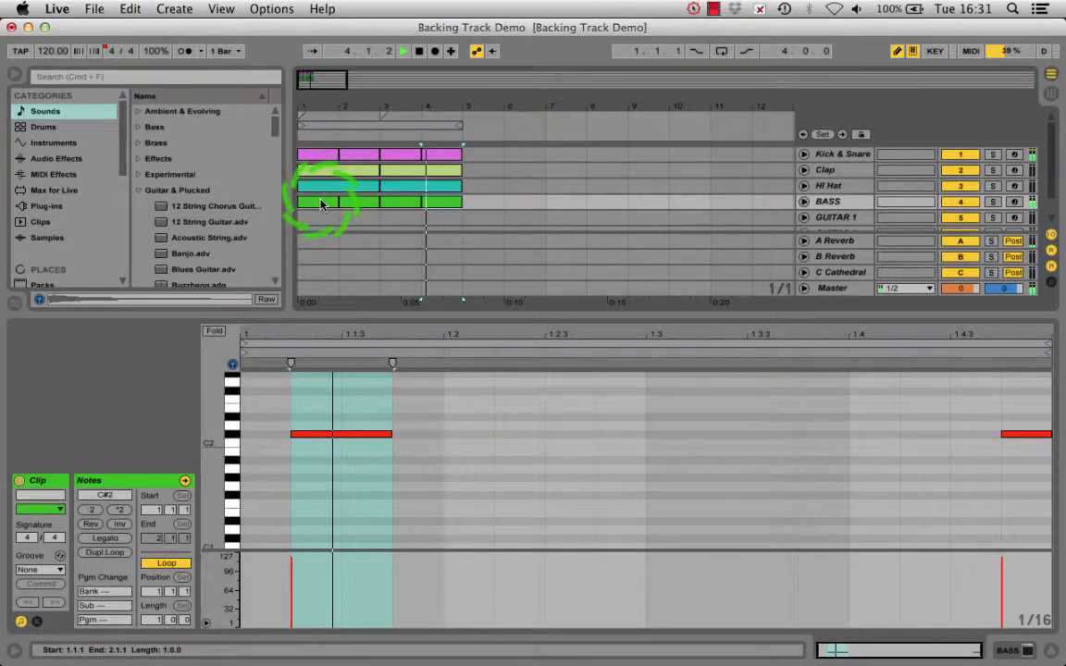
key(space)
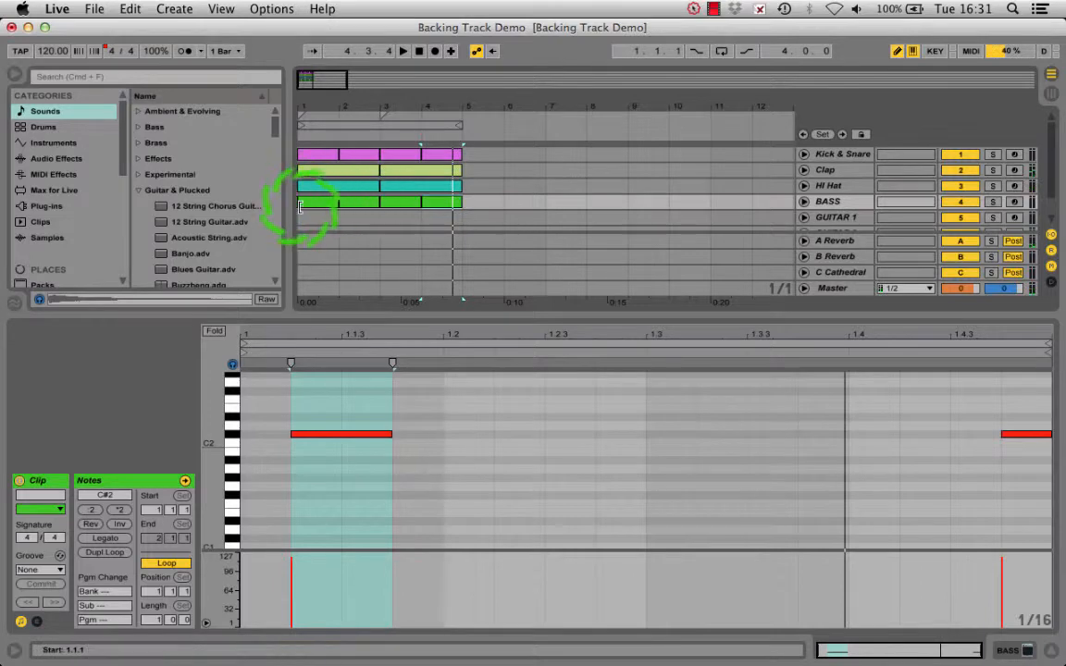
click(299, 217)
key(space)
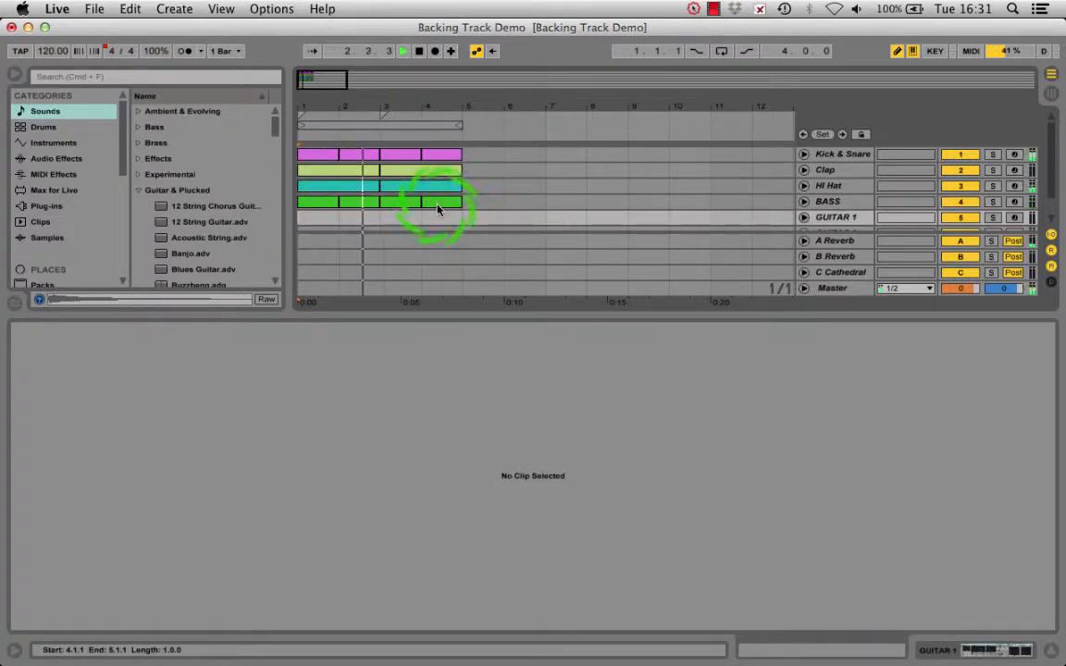
key(space)
Add sixteenth notes to the bar 4 BASS clip: C#2 at 1.3.3, B2 at 1.4.1 and C#3 at 1.4.2
click(437, 204)
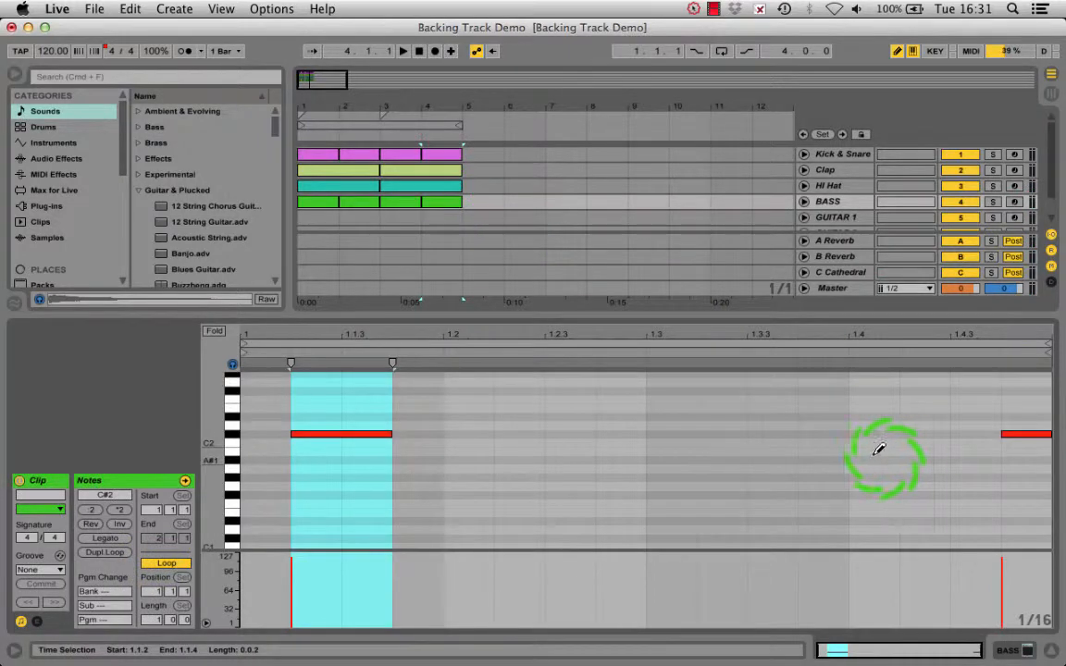
click(780, 428)
scroll(779, 428, up, 3)
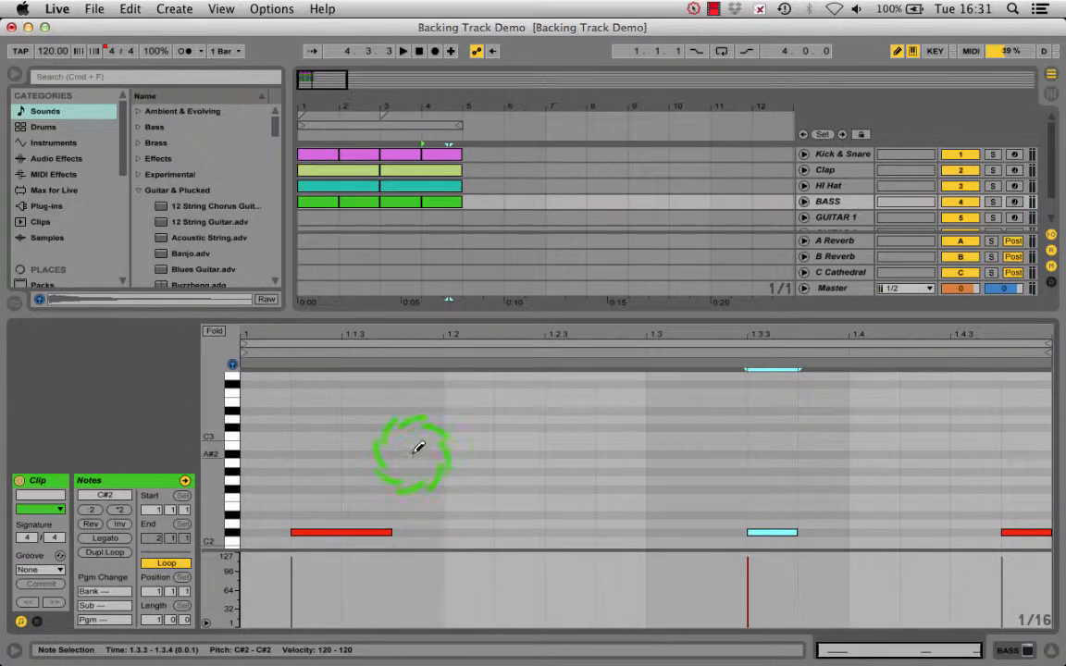
click(888, 445)
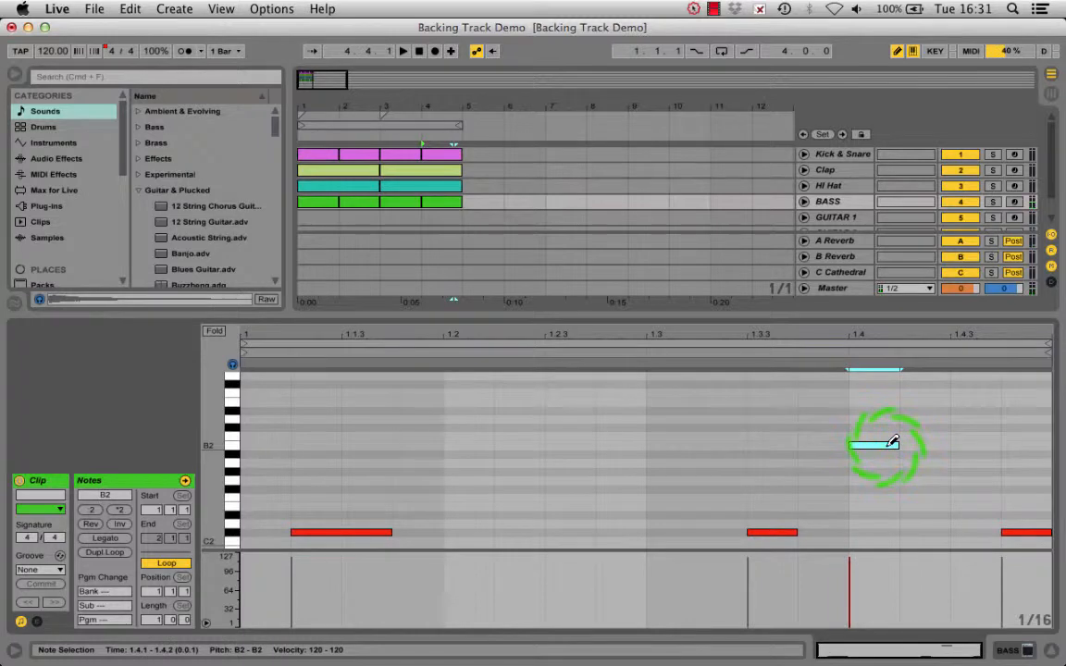
click(931, 424)
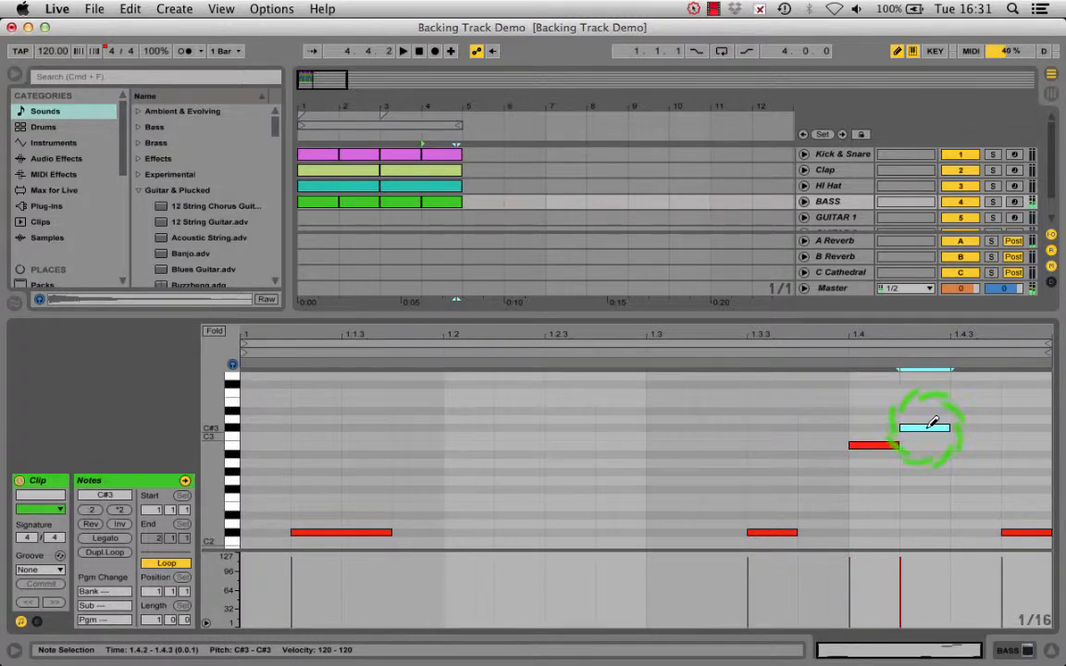
key(space)
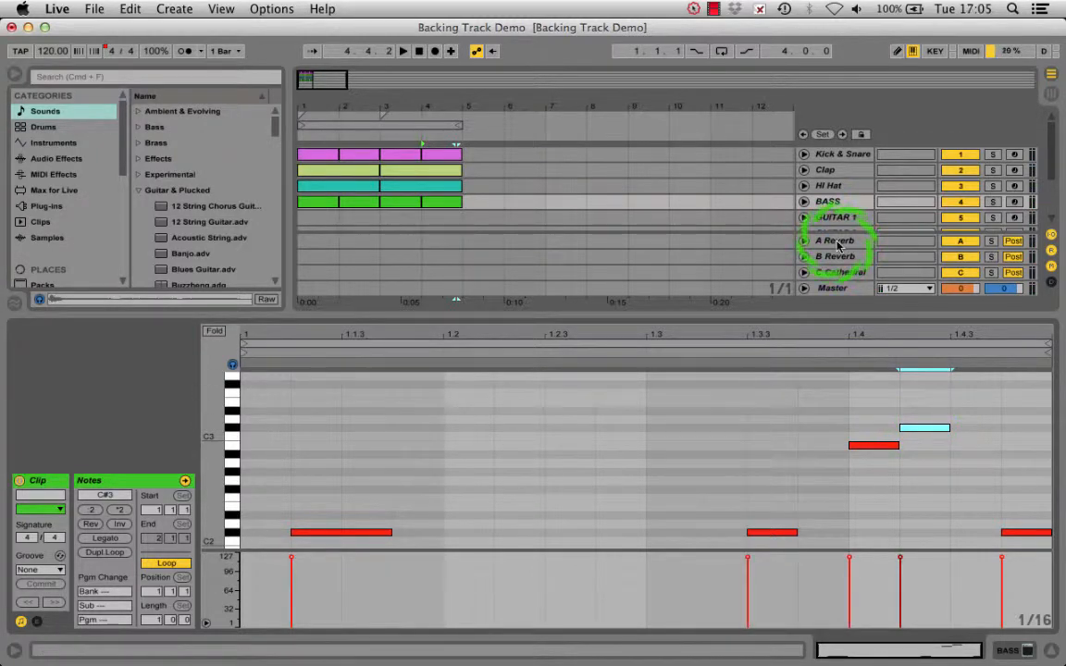
Audition the 12 String Chorus Guitar and Acoustic String presets in the Guitar & Plucked sounds
click(478, 178)
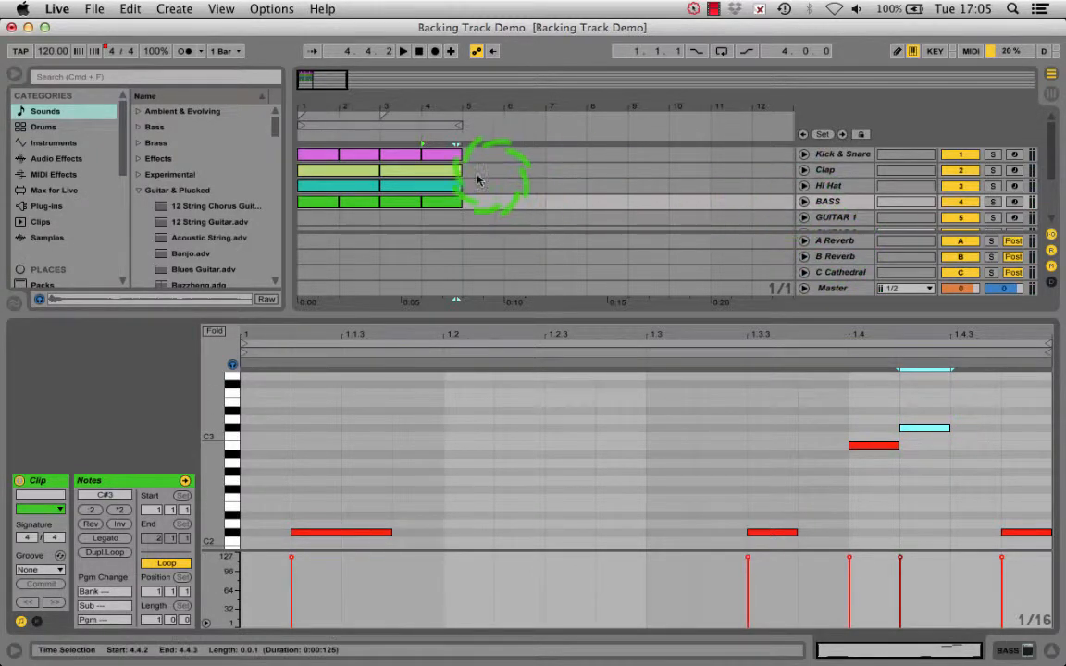
click(200, 206)
click(196, 238)
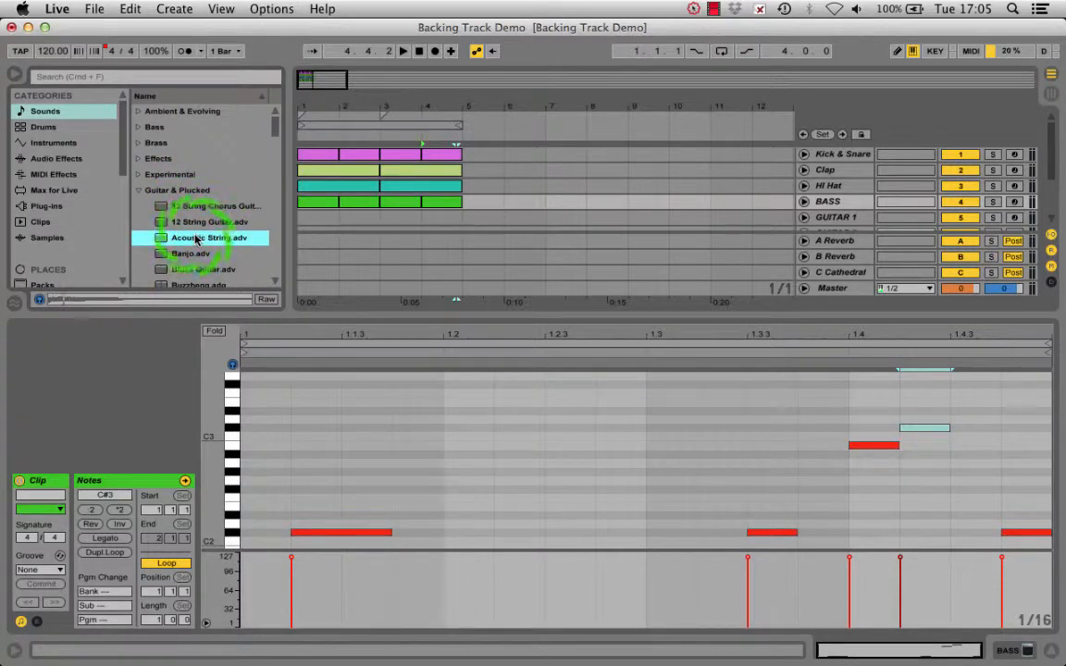
Insert a one-bar MIDI clip at bar 1 of the GUITAR 1 track and set its grid to fixed 1/16
drag(301, 221, 334, 174)
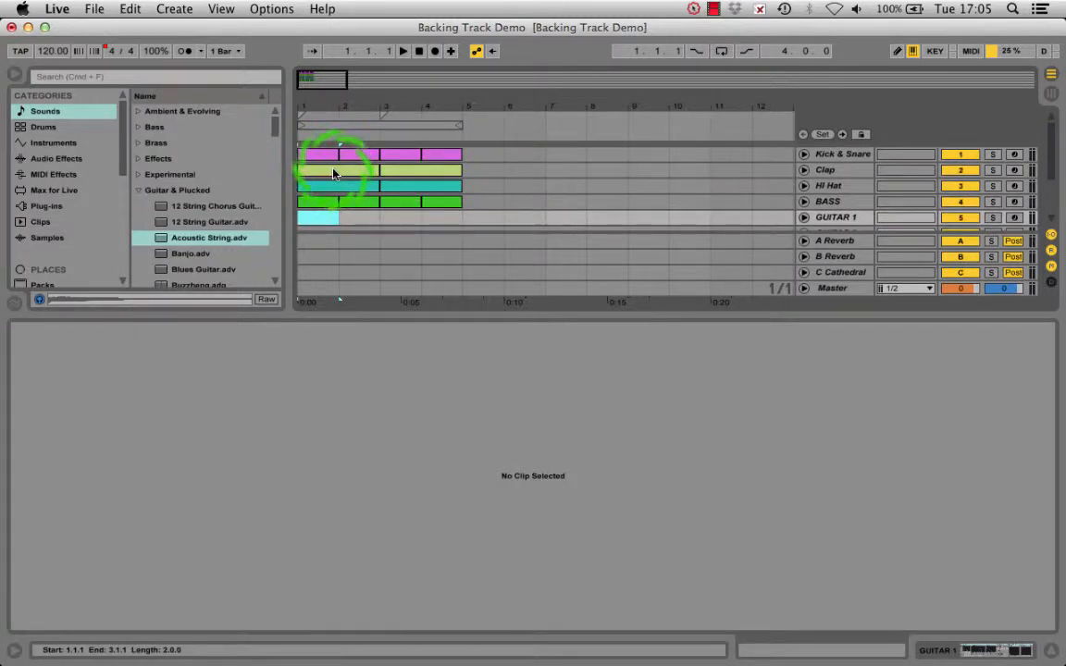
key(super+shift+m)
right_click(321, 442)
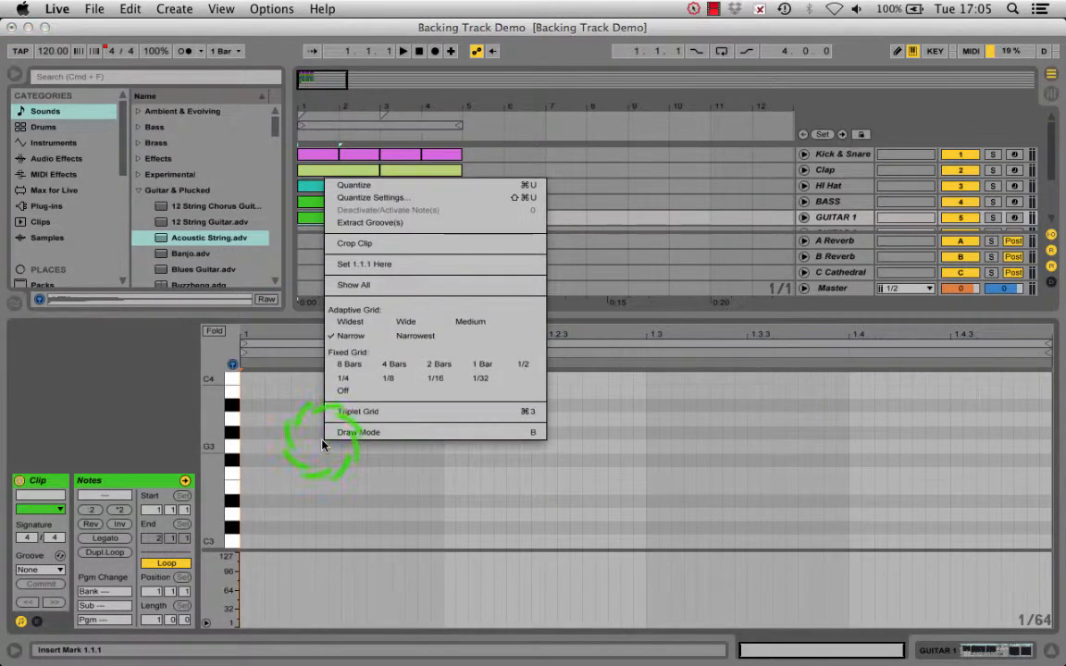
click(423, 378)
Add sixteenth notes G#2, B2, G#2 and F#2 on the first four grid divisions of the GUITAR 1 clip
mouse_move(237, 501)
mouse_down()
mouse_move(227, 502)
mouse_move(234, 426)
mouse_move(233, 504)
mouse_move(235, 480)
mouse_up()
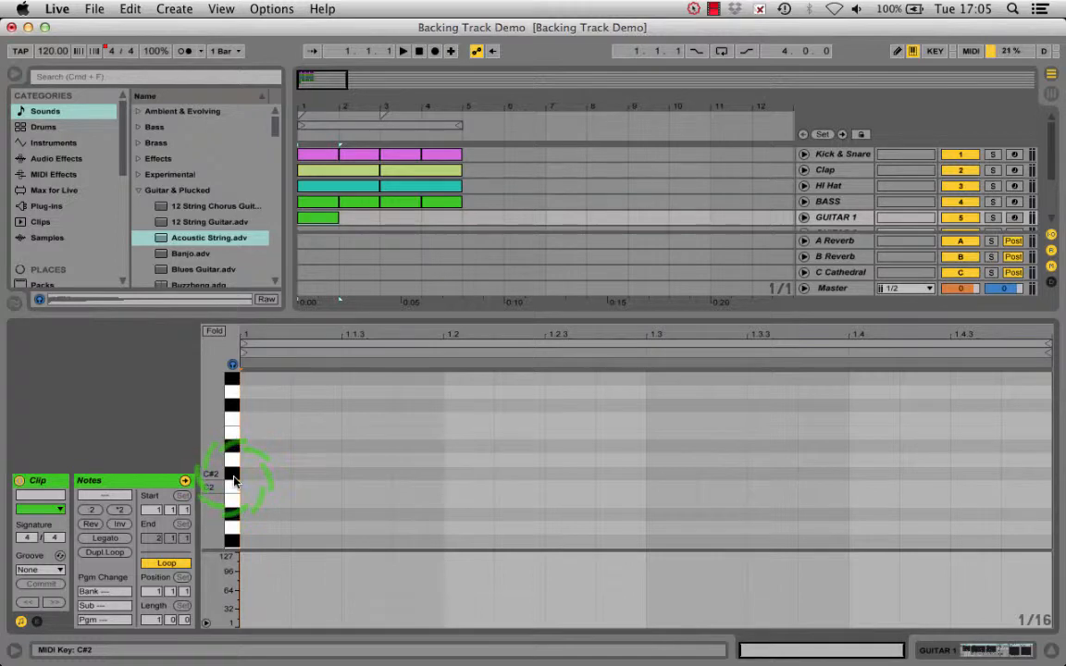
drag(237, 473, 231, 408)
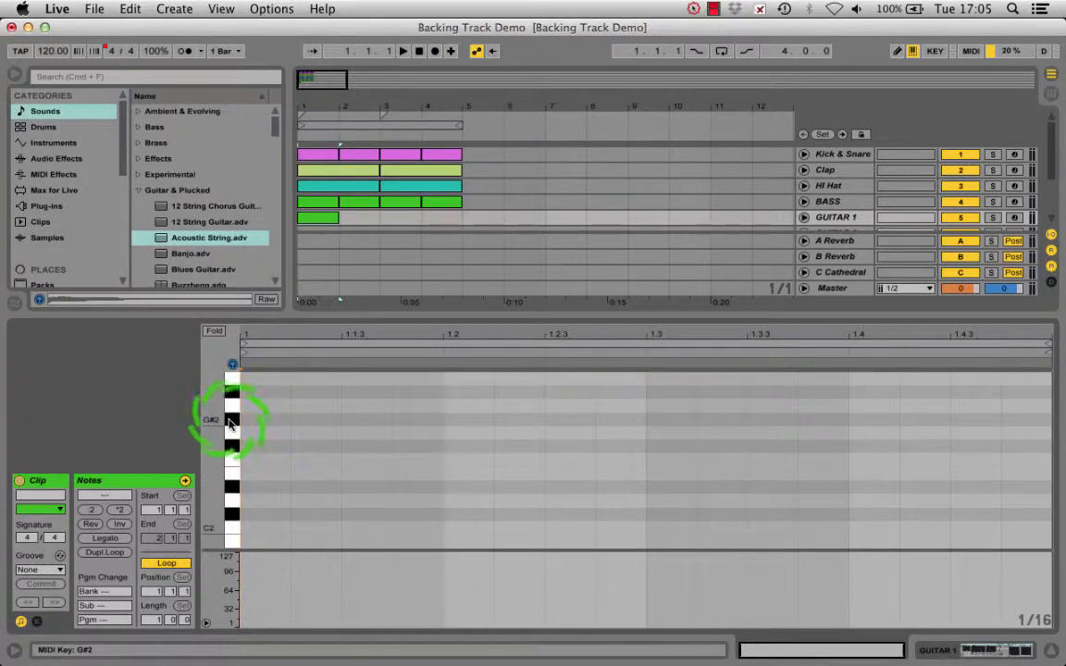
double_click(258, 422)
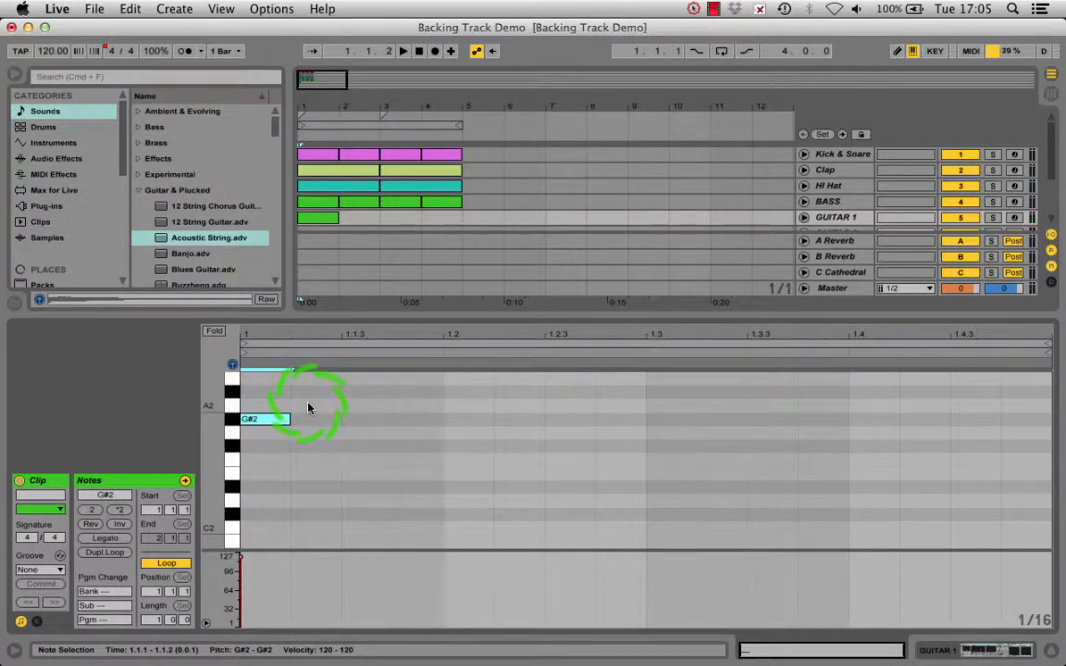
scroll(309, 408, up, 3)
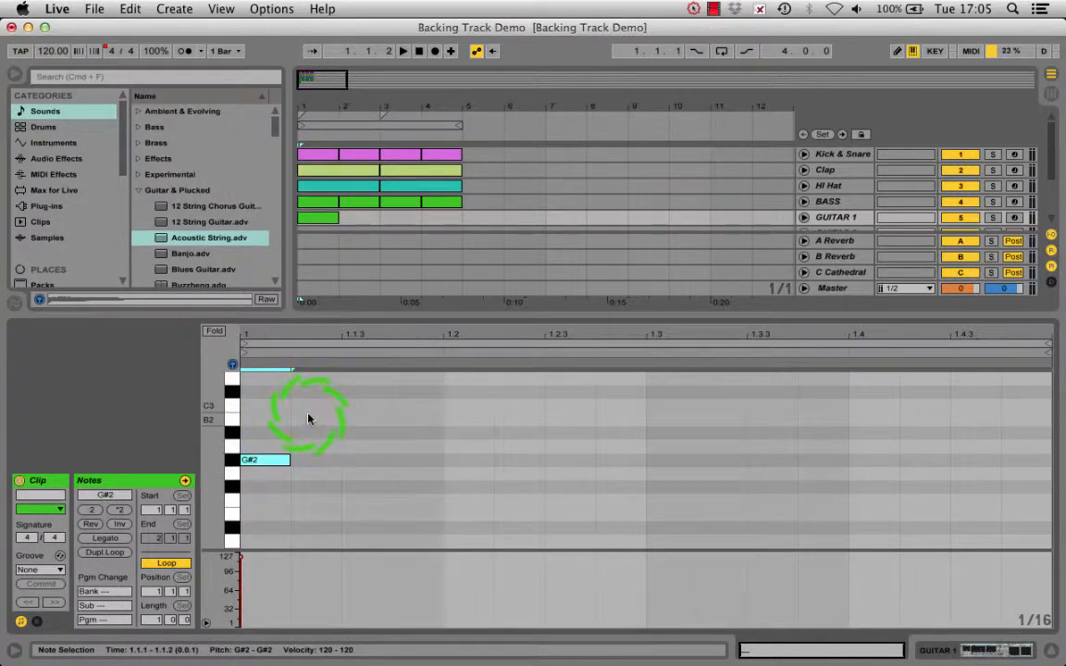
double_click(309, 418)
double_click(361, 461)
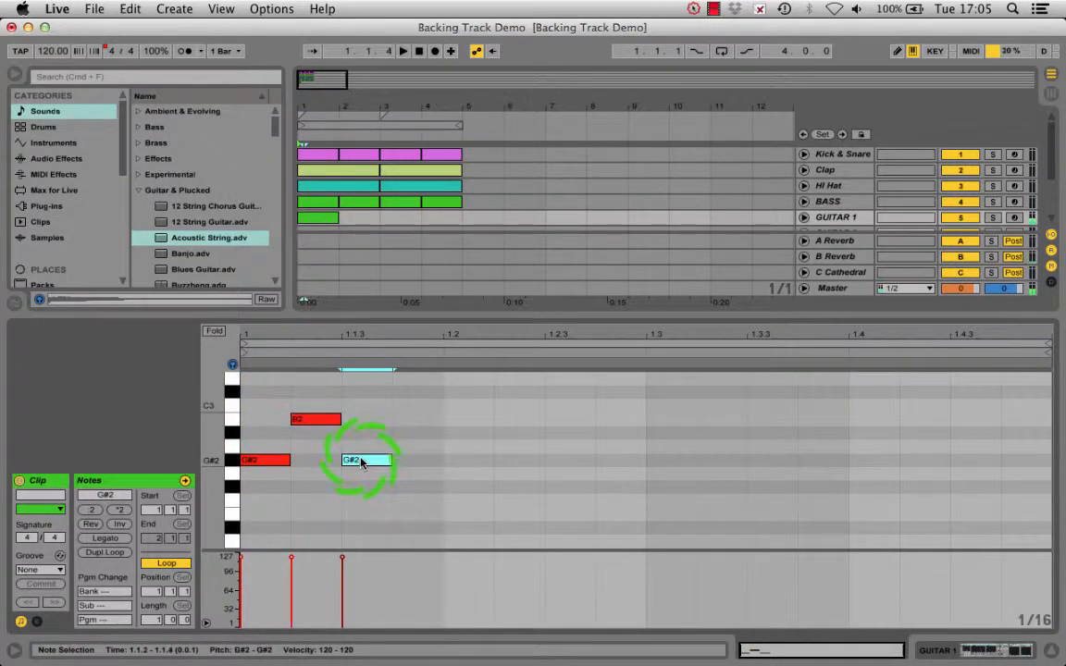
double_click(406, 488)
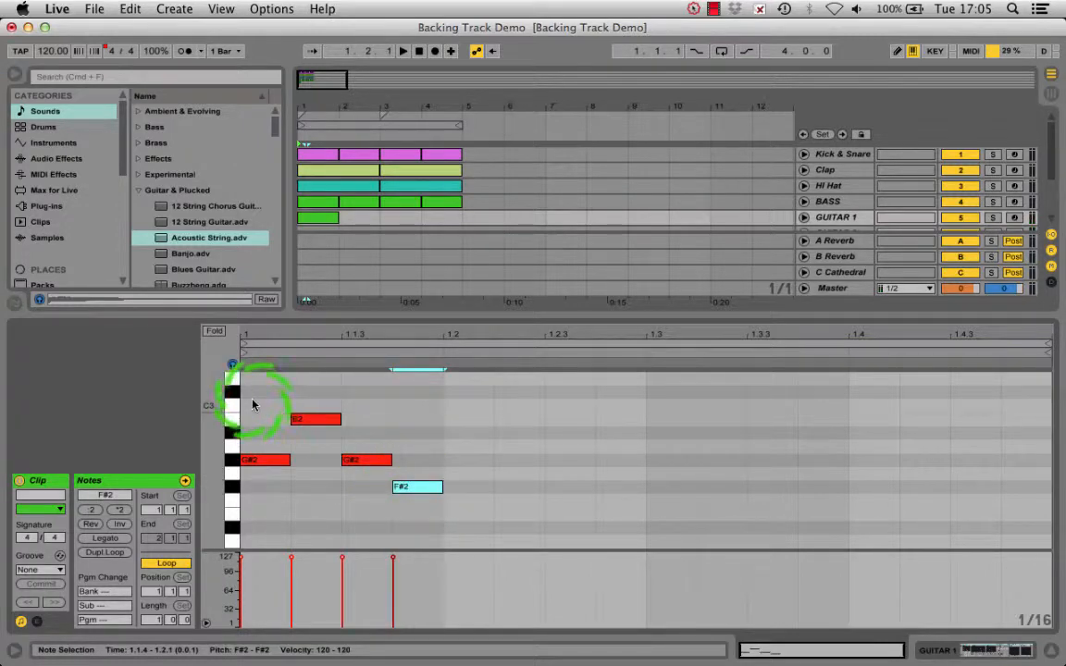
Duplicate the four-note guitar pattern three times to fill the bar and play it back
drag(253, 404, 426, 503)
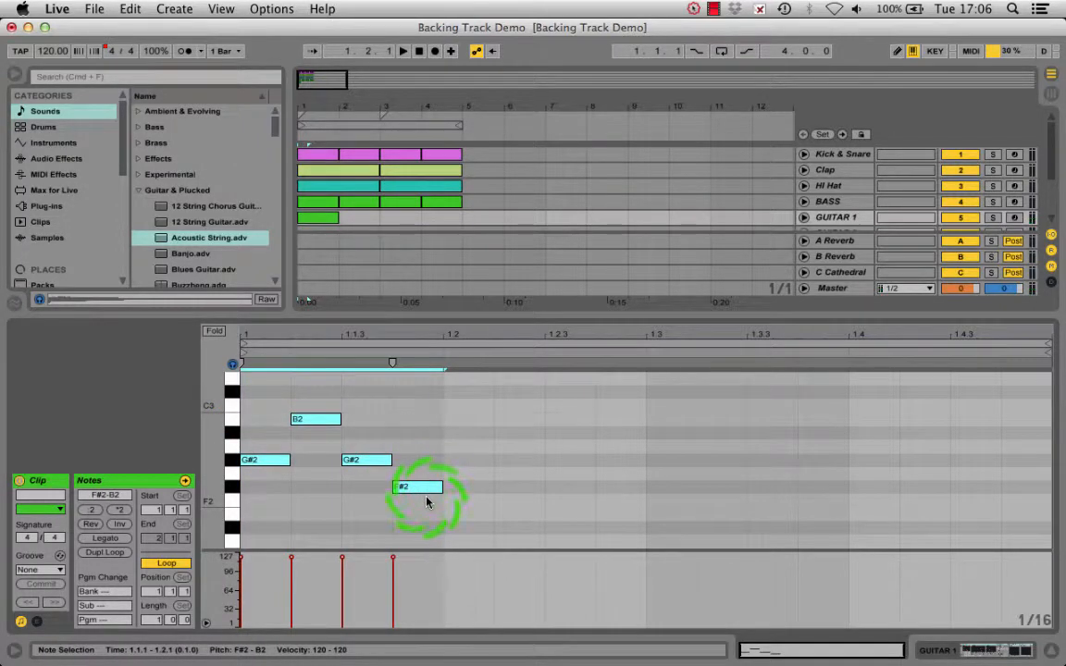
key(super+d)
key(super+d)
key(super+d)
key(space)
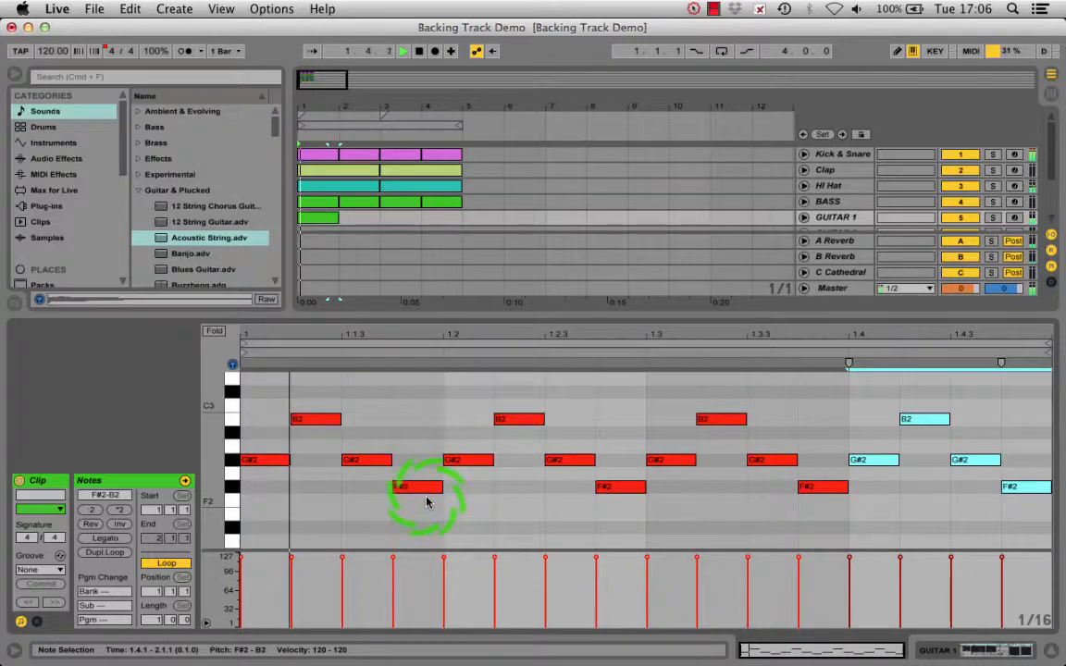
key(space)
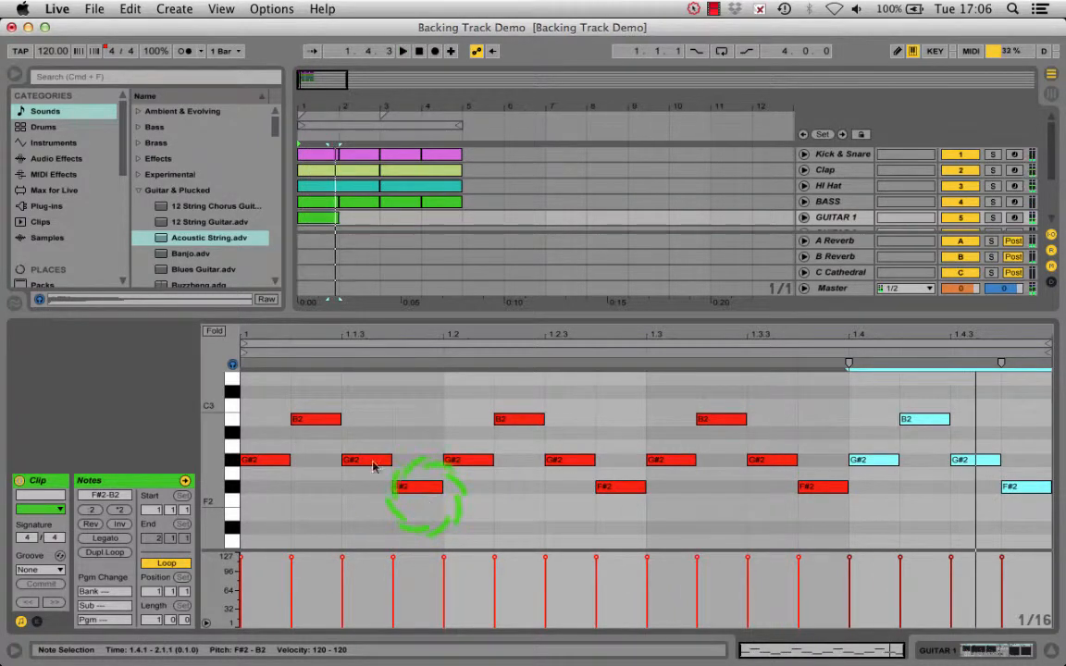
Delete the G#2 at 1.1.1, the B2 at 1.1.2 and the G#2 at 1.4.3 from the guitar pattern
drag(255, 380, 324, 488)
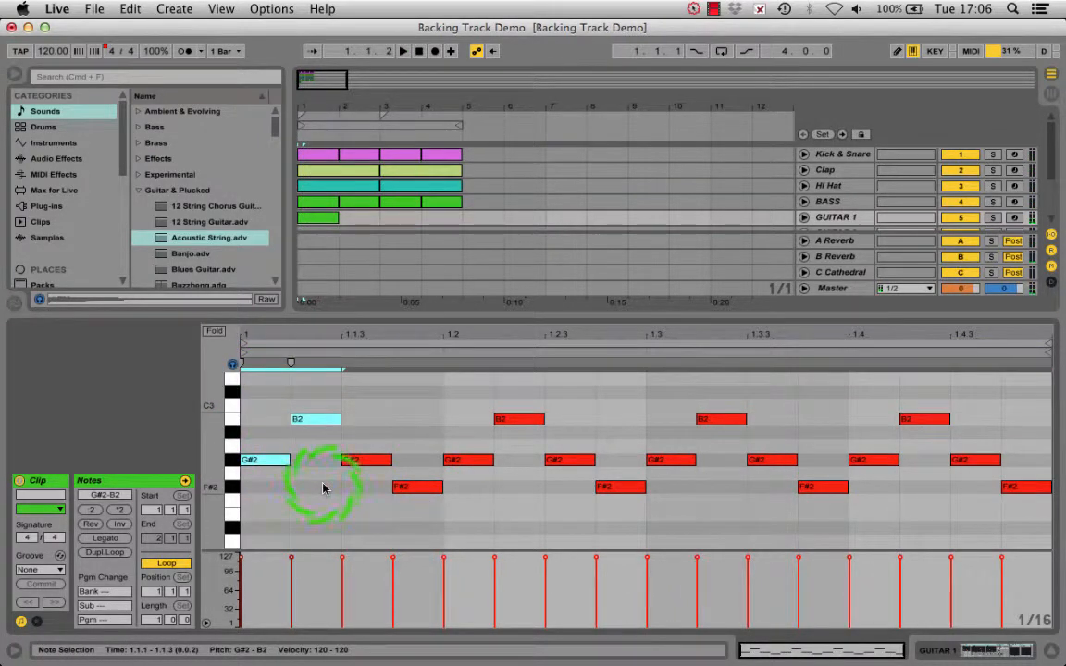
key(Delete)
click(961, 462)
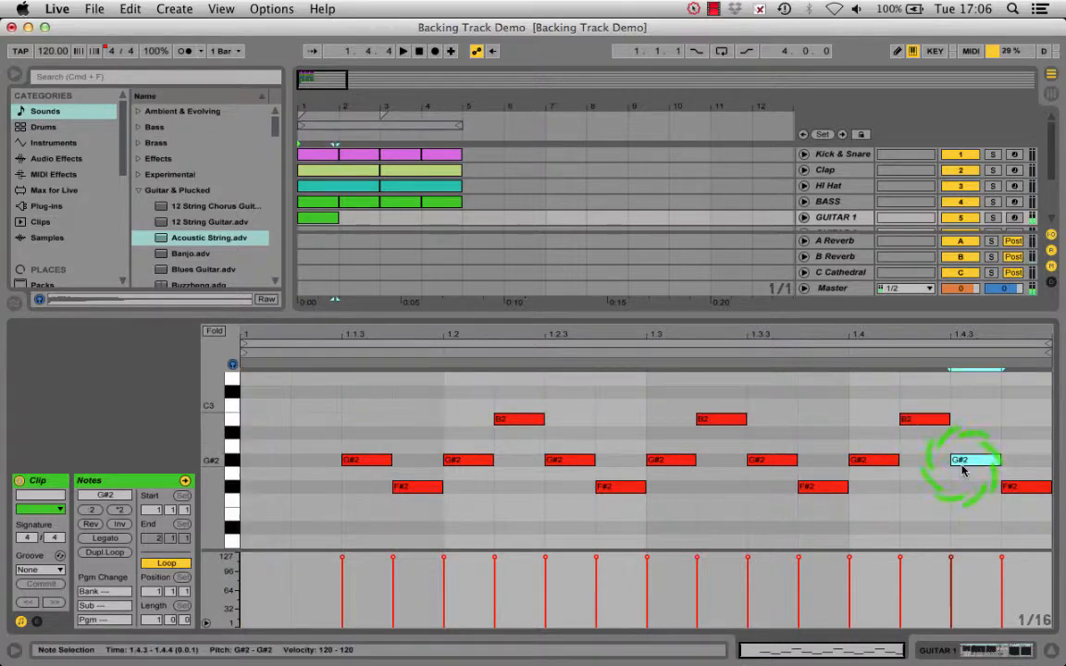
key(Delete)
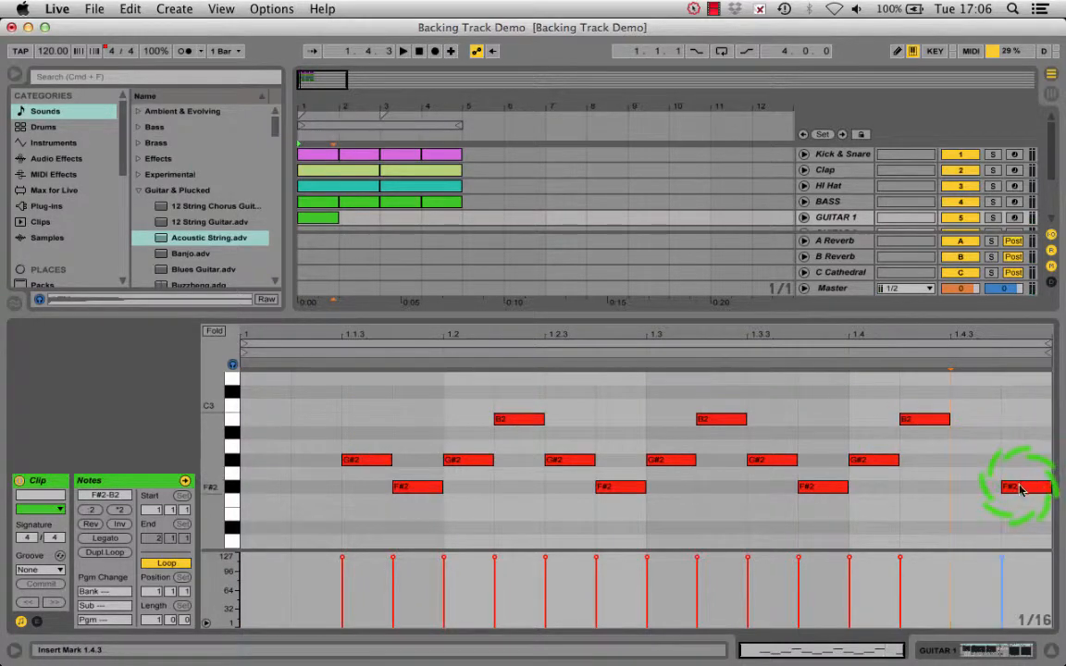
Move the guitar pattern's last note, at 1.4.4, up to C#3 and play back the bar
drag(1021, 490, 1022, 394)
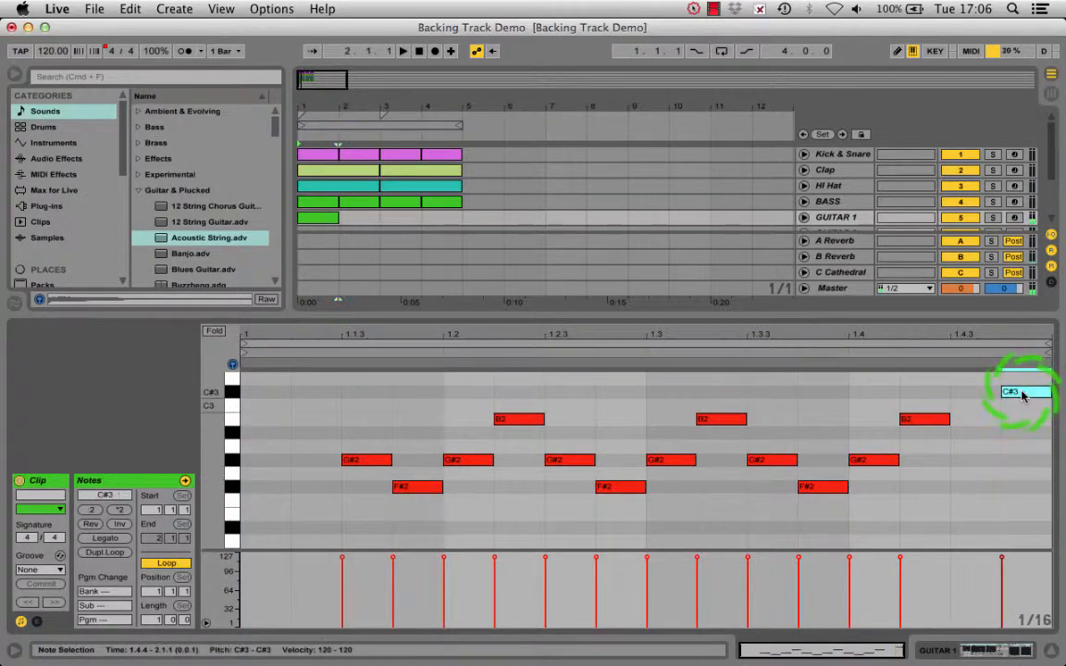
key(space)
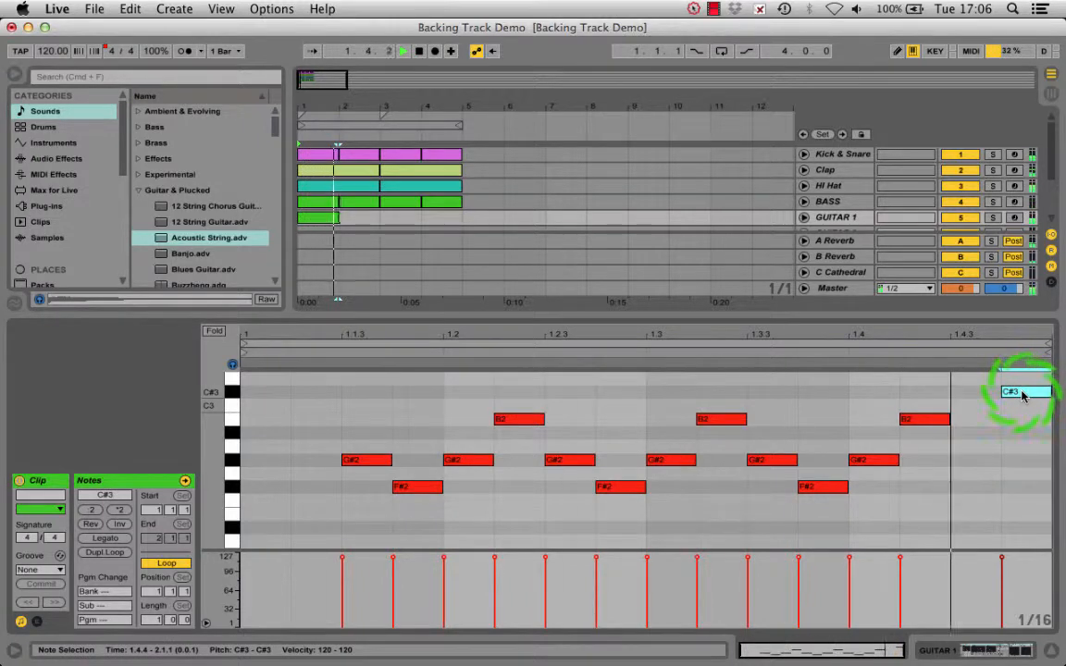
key(space)
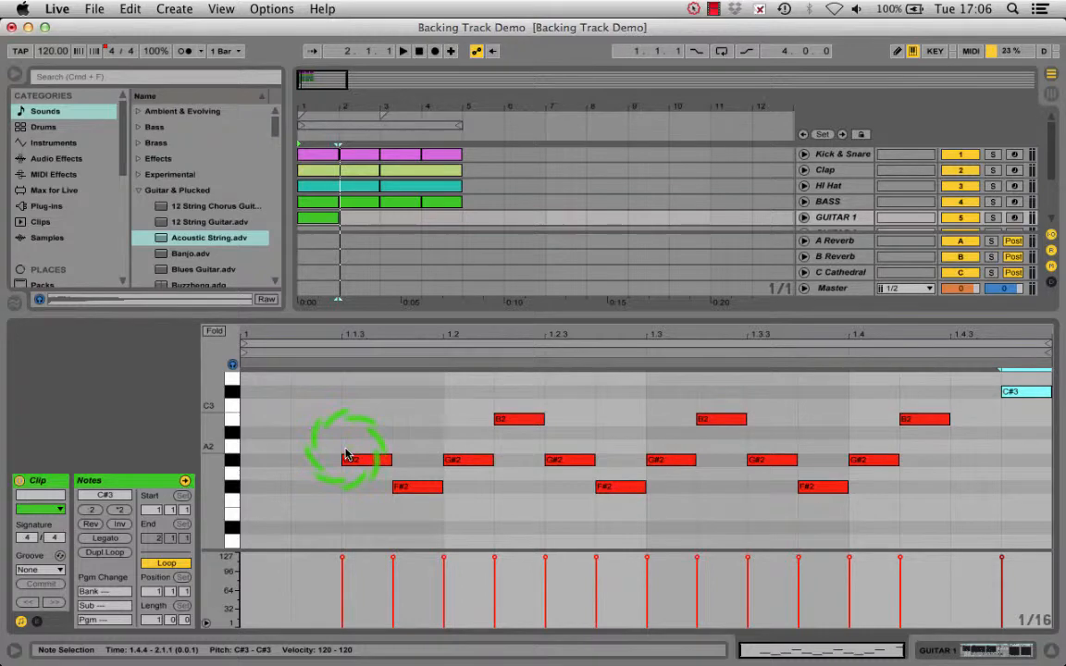
Shorten all notes in the GUITAR 1 clip to half their length and play back the bar
key(super+a)
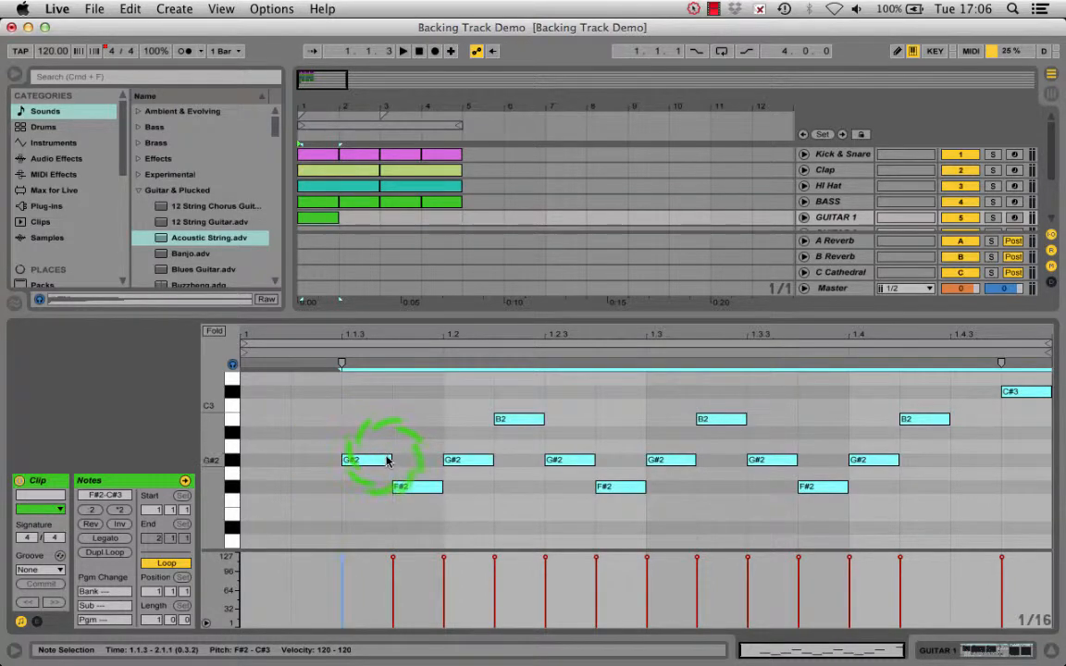
drag(388, 459, 366, 459)
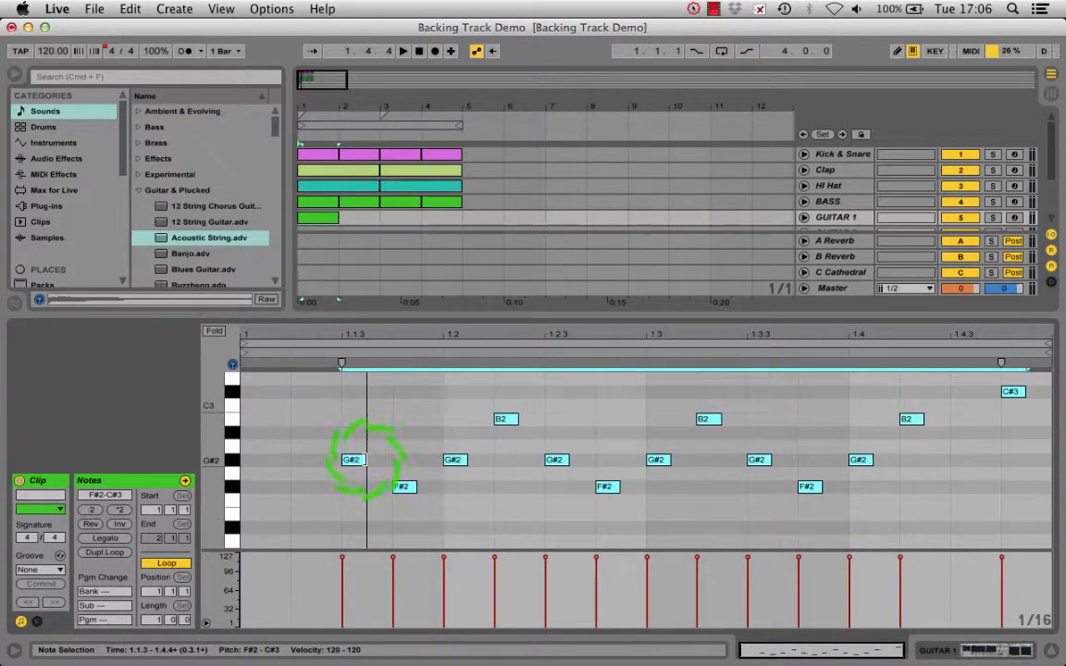
key(space)
click(464, 490)
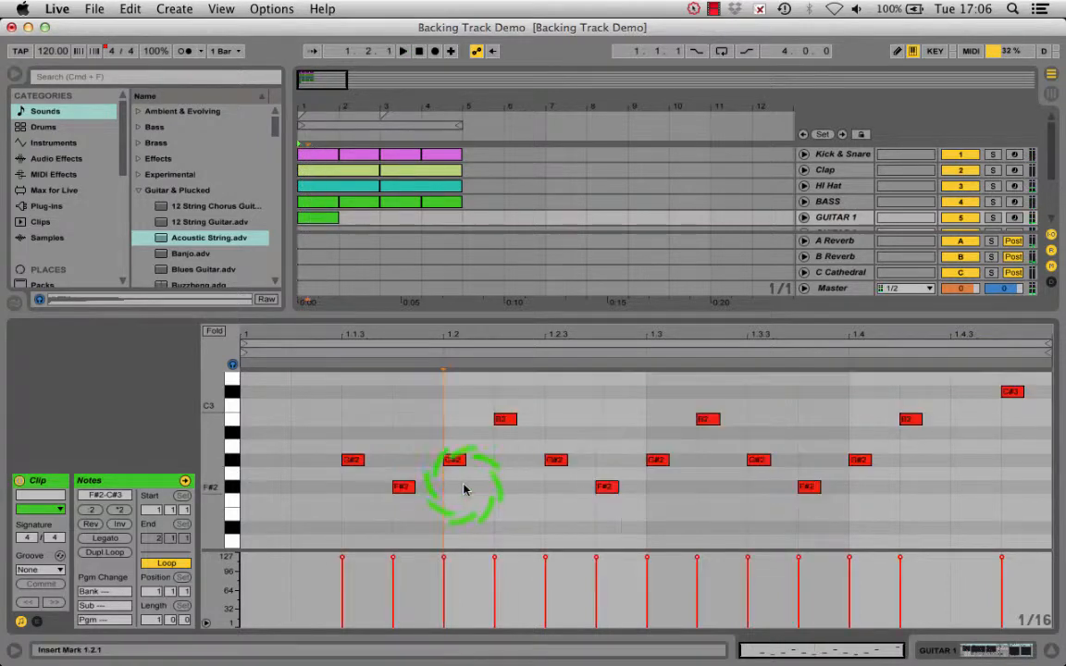
Lengthen the G#2 notes at 1.2.1, 1.3.1 and 1.4.1 and the C#3 at 1.4.4 to almost a full sixteenth
drag(465, 458, 487, 460)
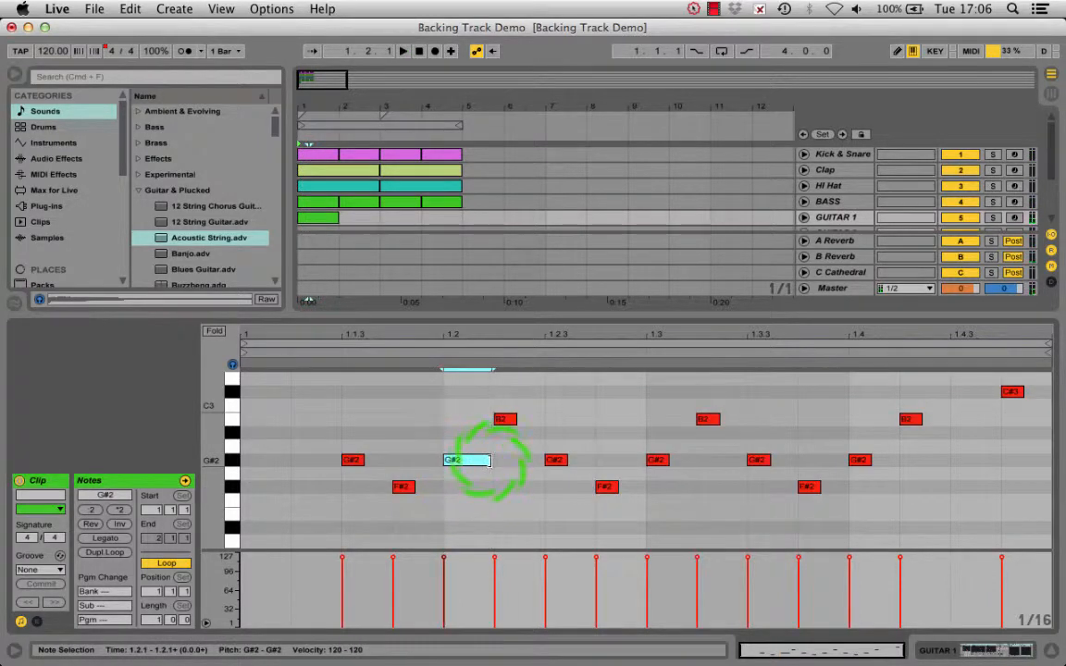
click(673, 463)
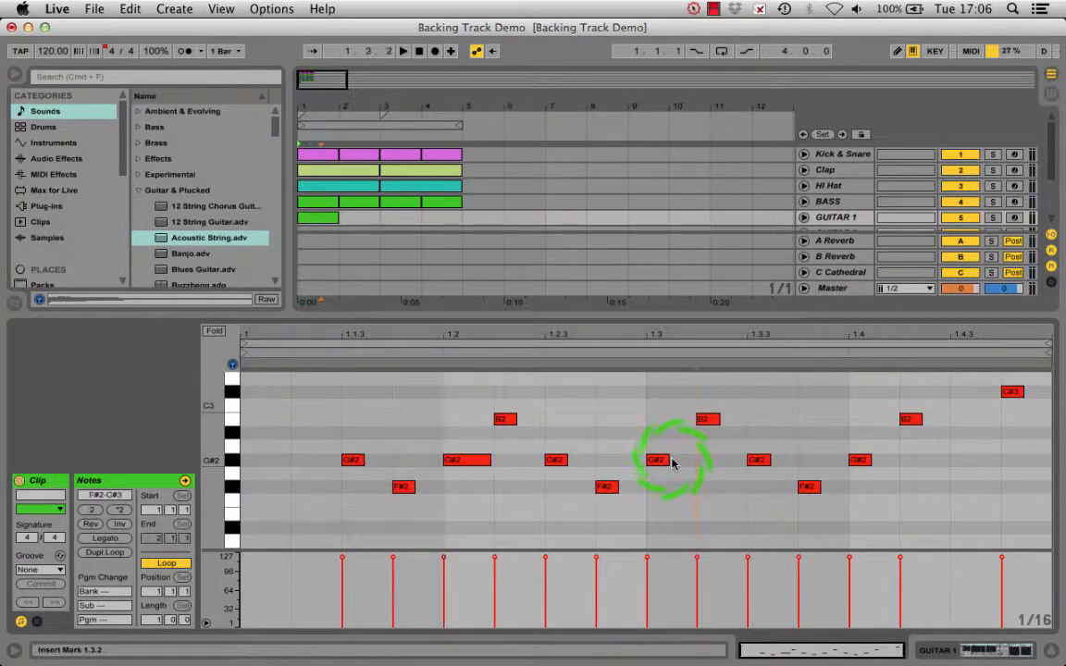
click(664, 459)
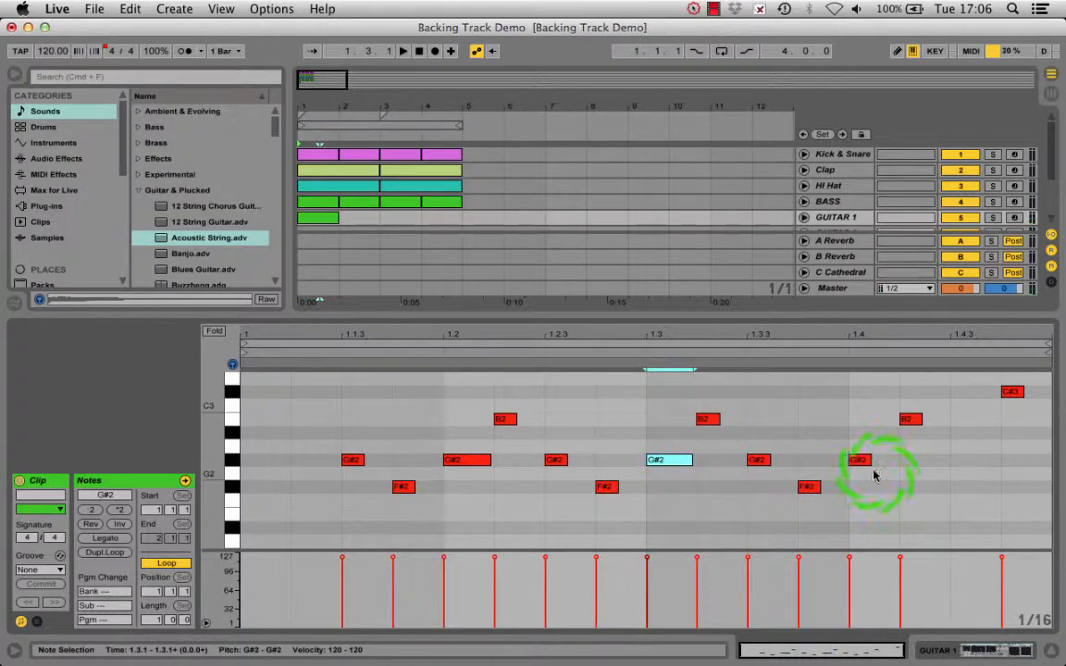
drag(866, 463, 895, 453)
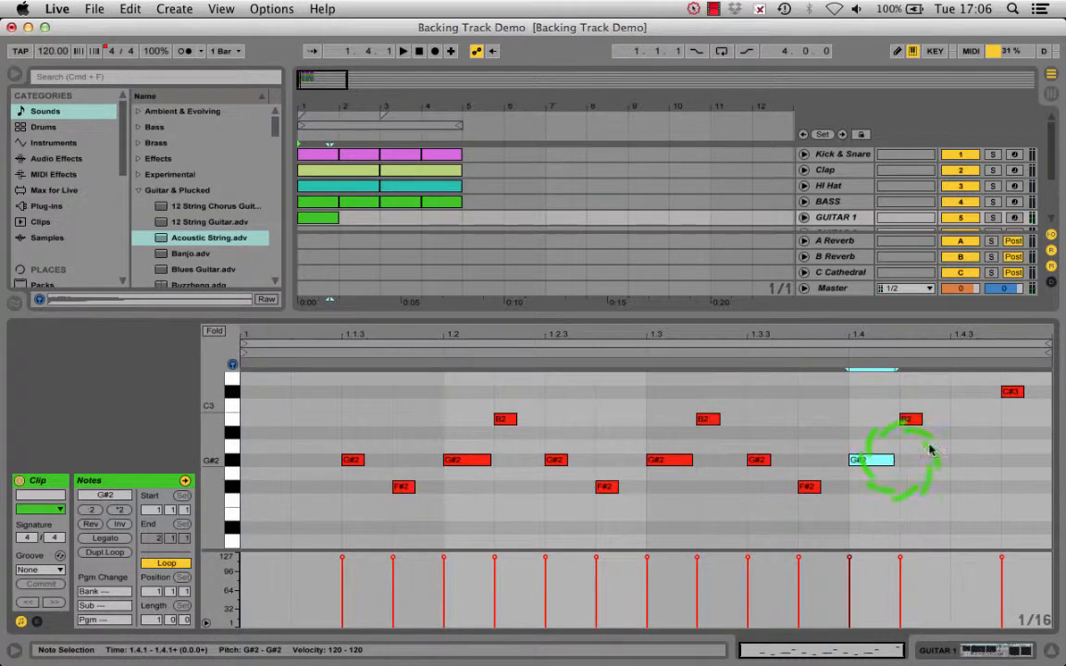
drag(1021, 391, 1040, 392)
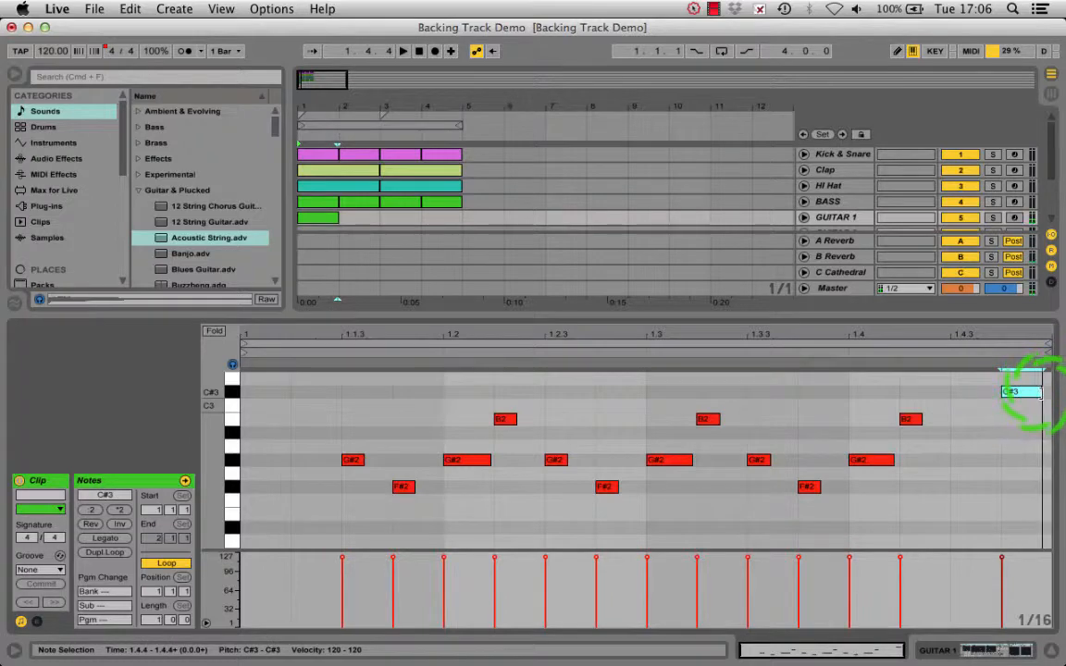
Draw varied velocities between about 59 and 120 for all notes of the guitar pattern and play back the bar
click(880, 423)
key(super+a)
click(261, 606)
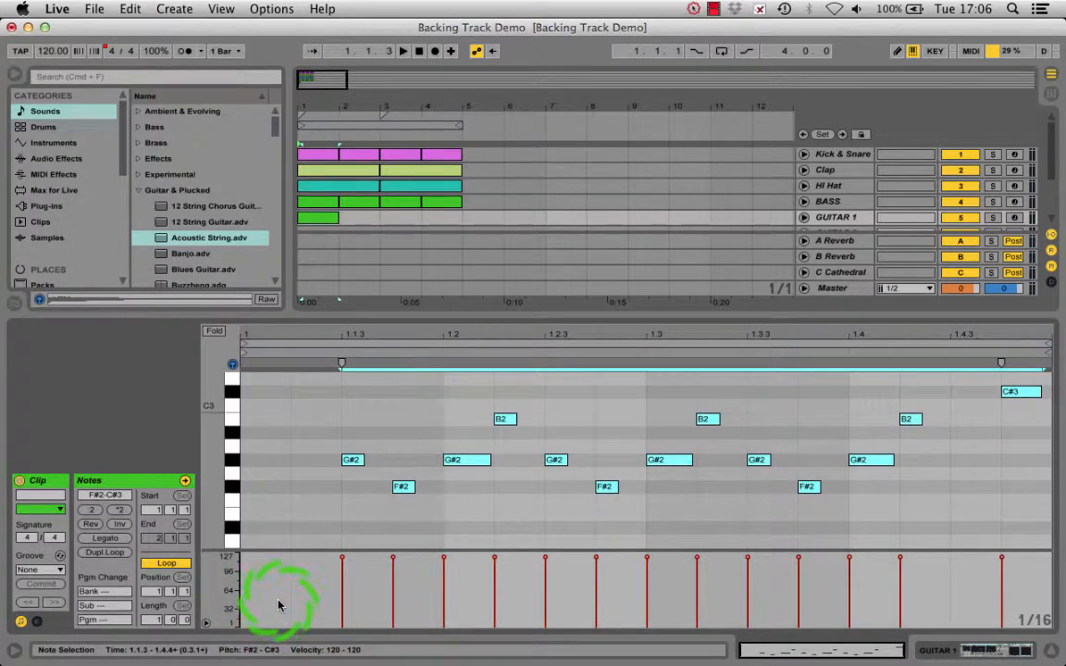
key(b)
mouse_move(317, 574)
mouse_down()
mouse_move(543, 567)
mouse_move(339, 568)
mouse_up()
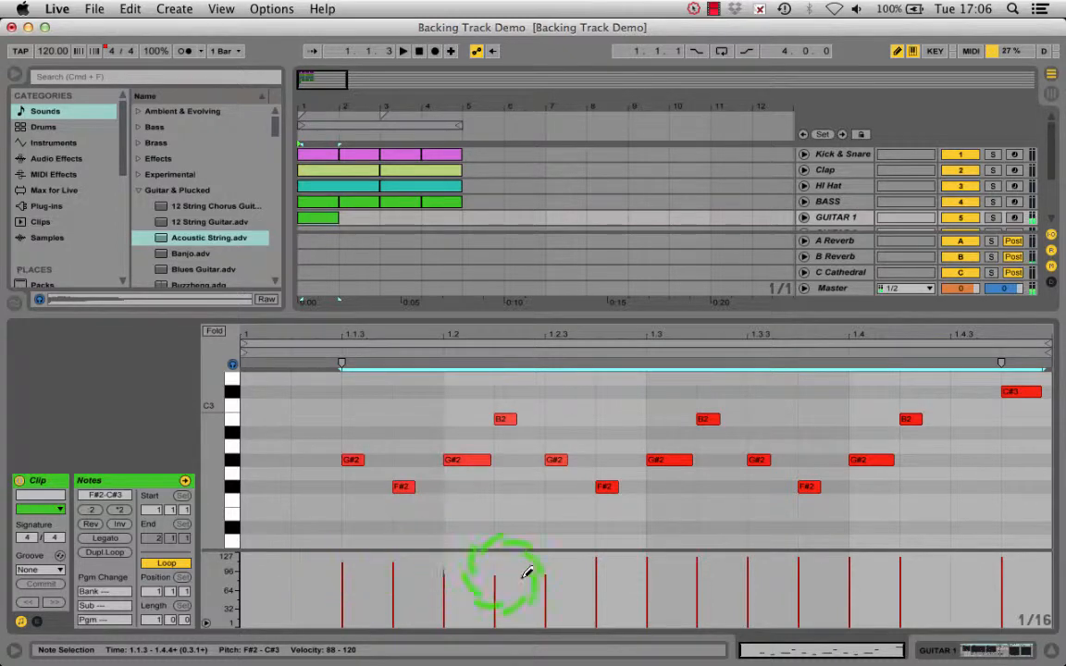
drag(525, 573, 766, 568)
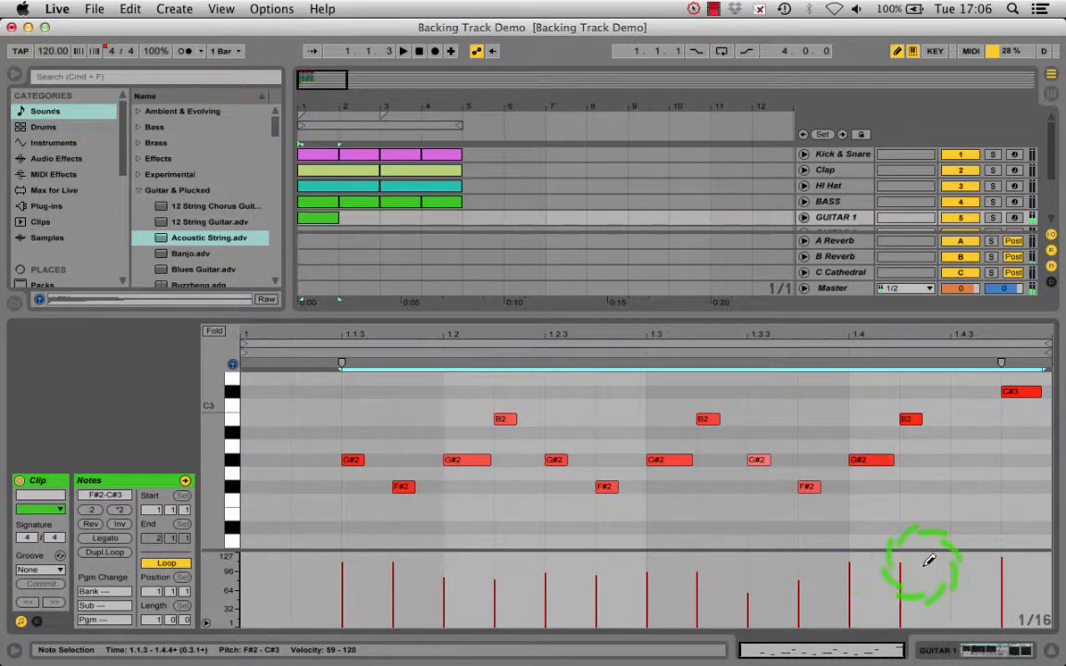
key(space)
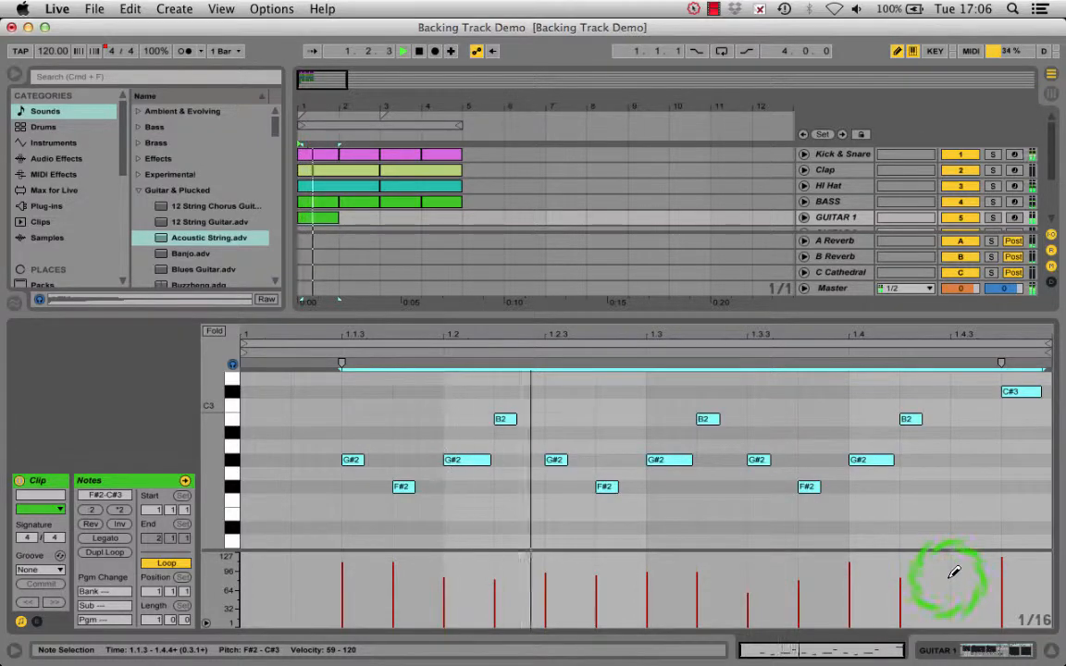
key(space)
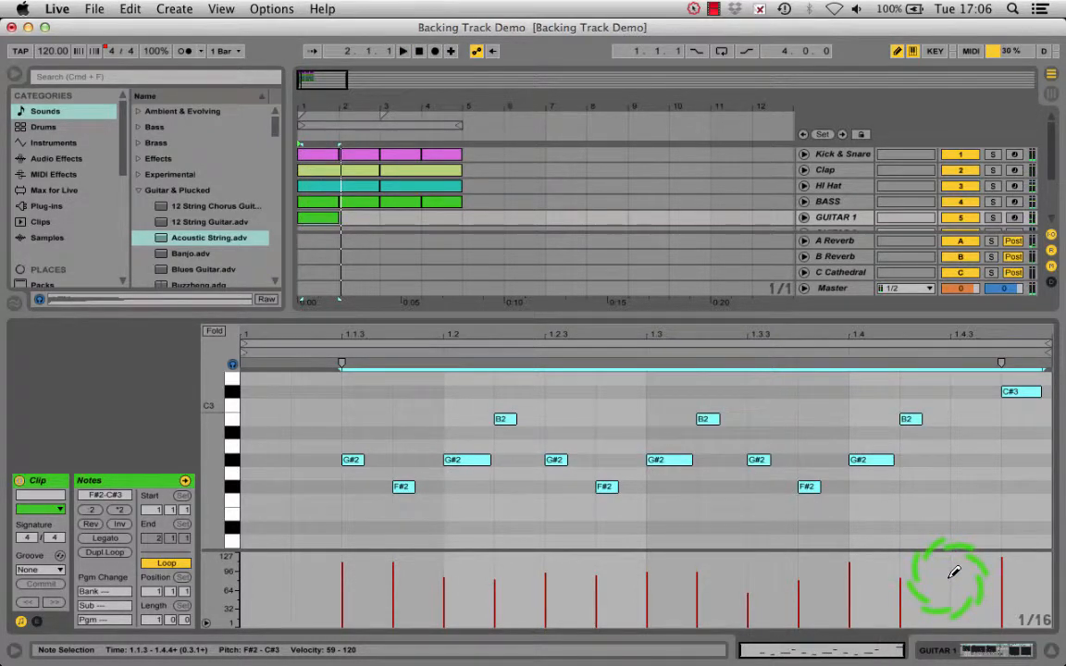
Apply the 04 Thriller groove to the GUITAR 1 clip and duplicate the clip to fill bars 1 to 4
click(55, 606)
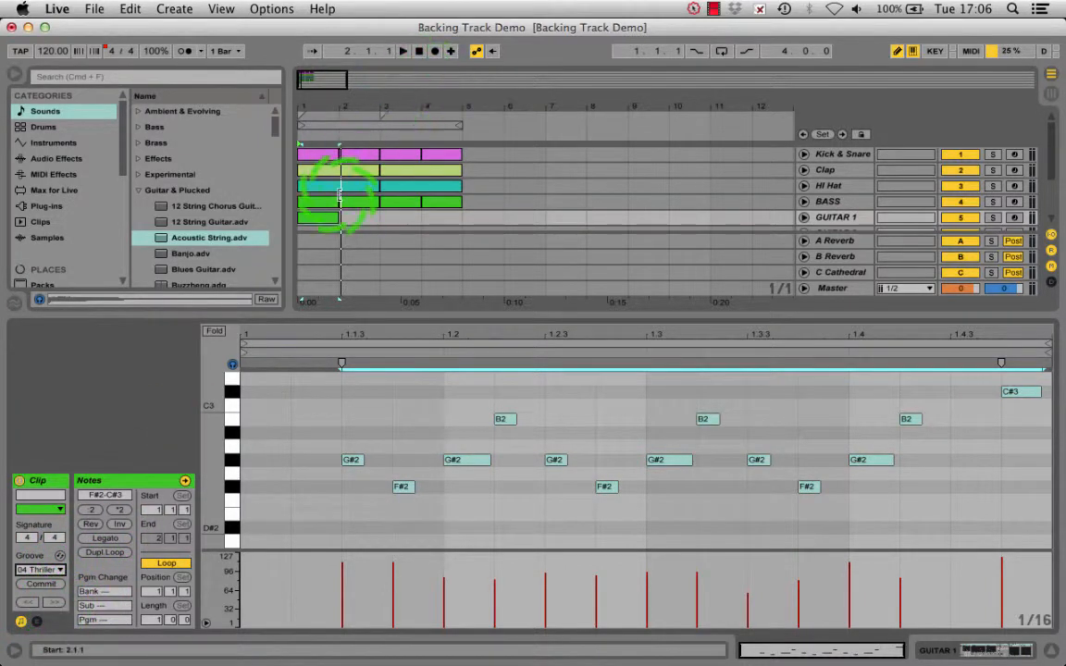
click(330, 220)
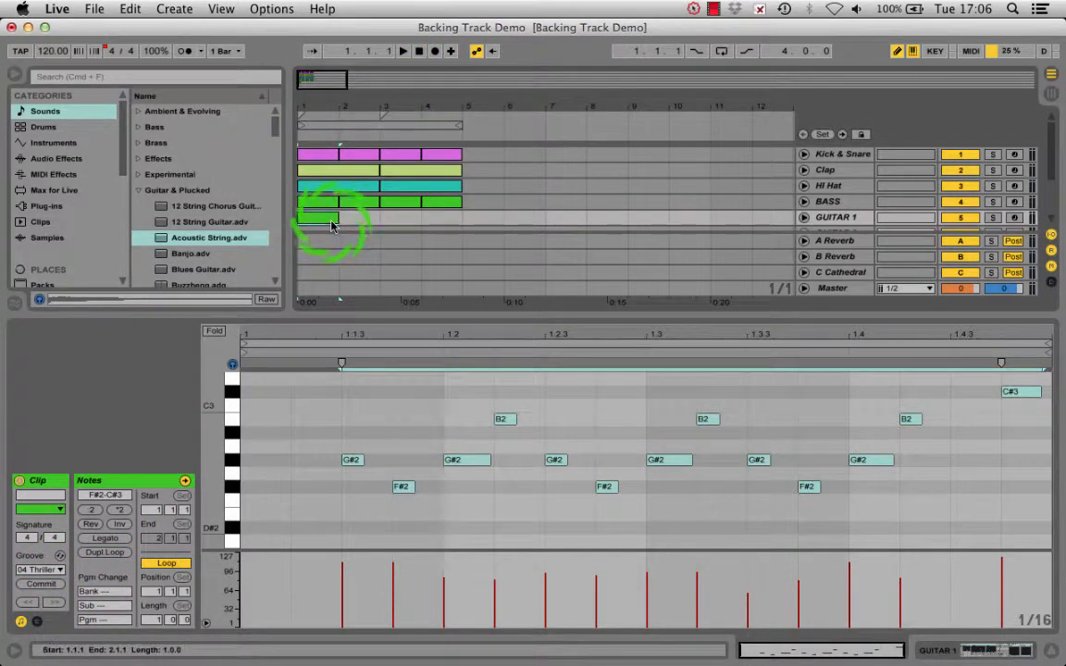
key(super+d)
key(super+d)
Copy the first GUITAR 1 clip to bar 1 of the GUITAR 2 track
scroll(331, 222, down, 2)
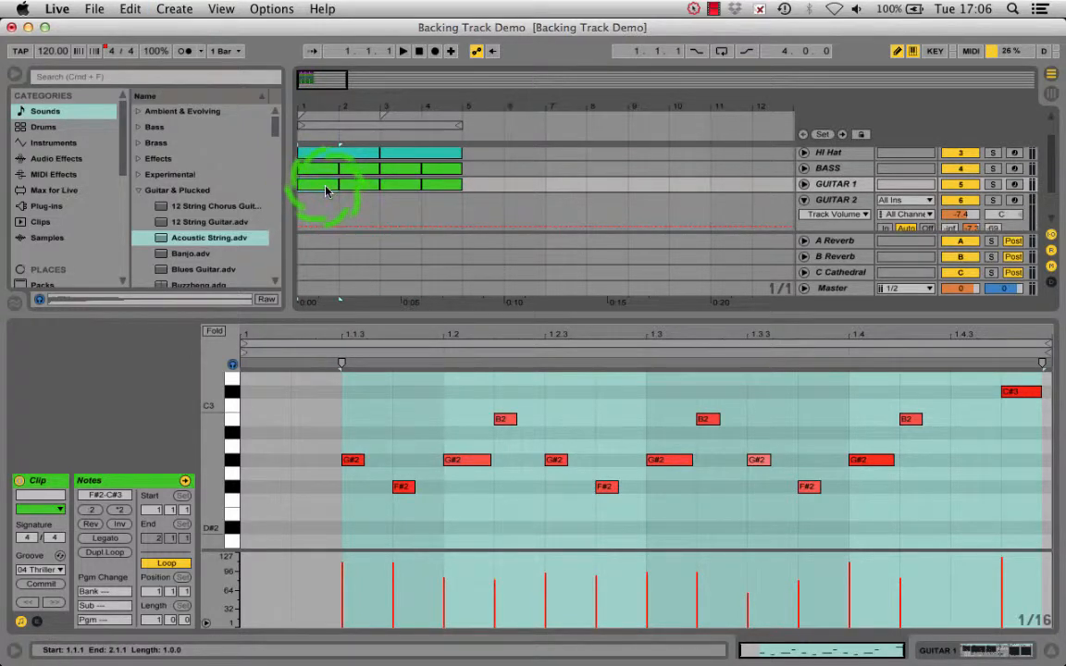
drag(326, 202, 326, 202)
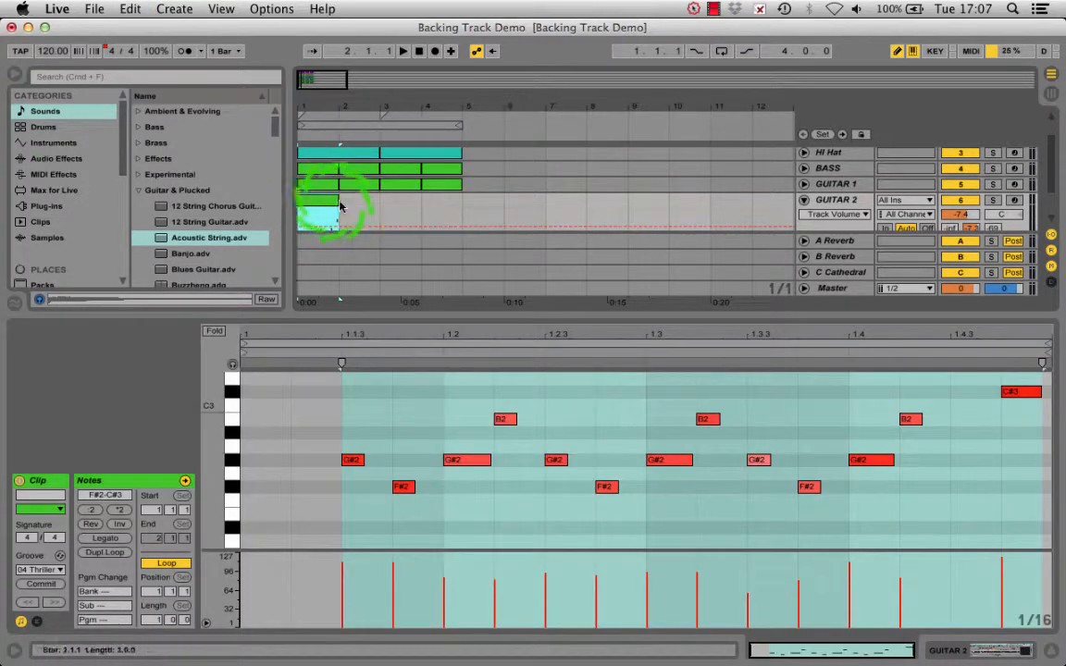
Shape GUITAR 2's track volume automation to stay low in bar 1 and rise to about -19 dB at its end, checking by playback
scroll(347, 215, down, 2)
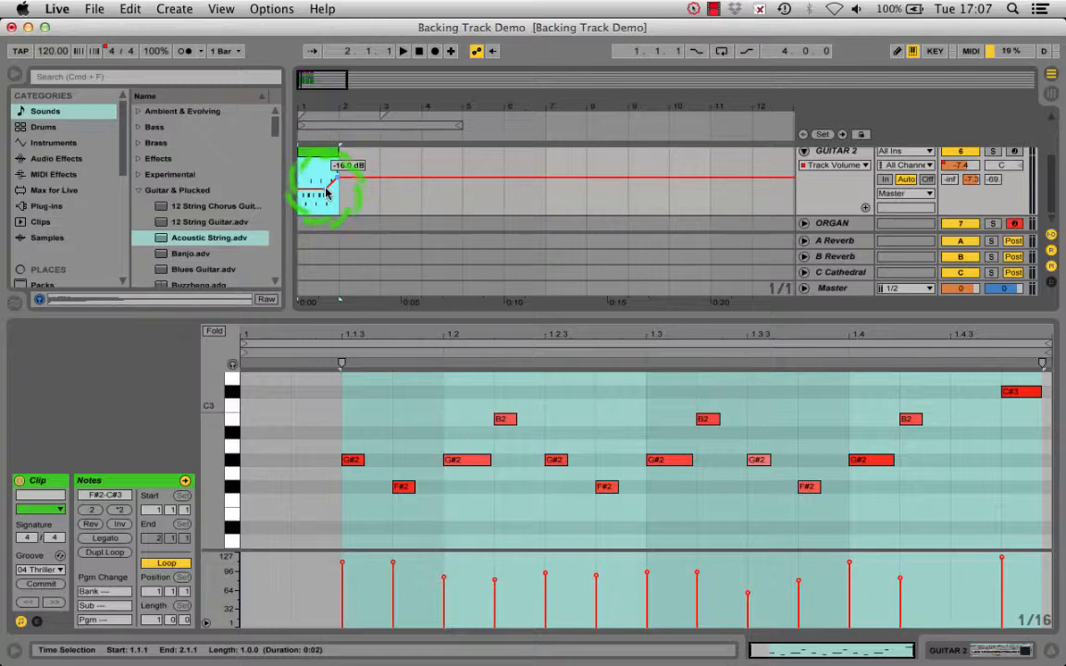
drag(333, 181, 324, 211)
key(space)
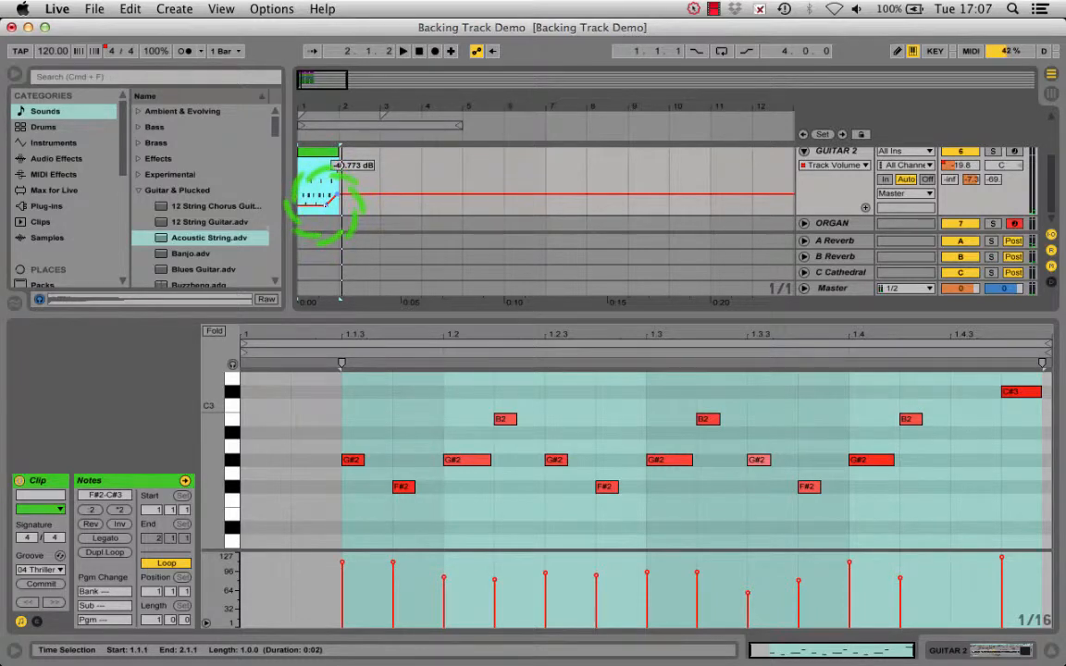
drag(328, 198, 327, 200)
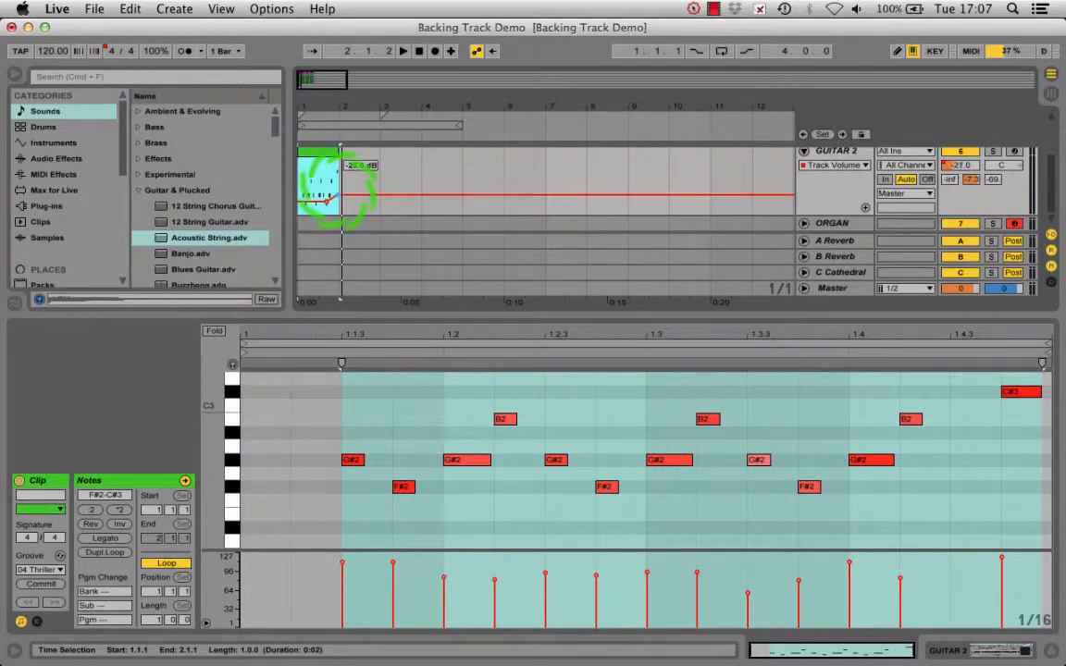
key(space)
key(space)
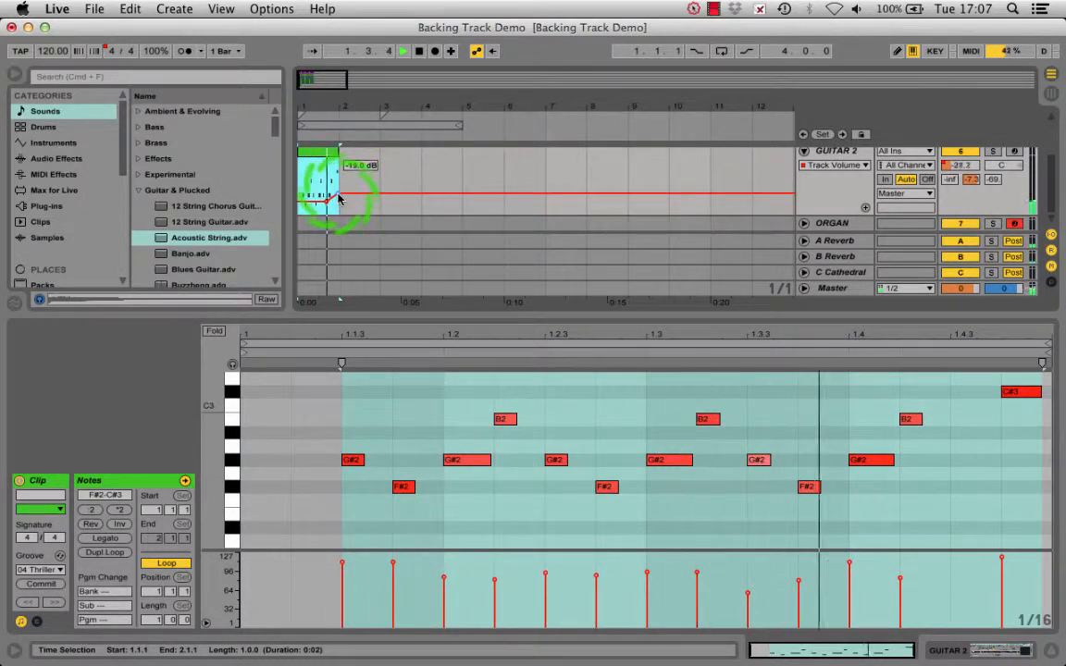
Duplicate the GUITAR 2 clip with its volume automation to fill bars 2 to 4
scroll(340, 197, up, 1)
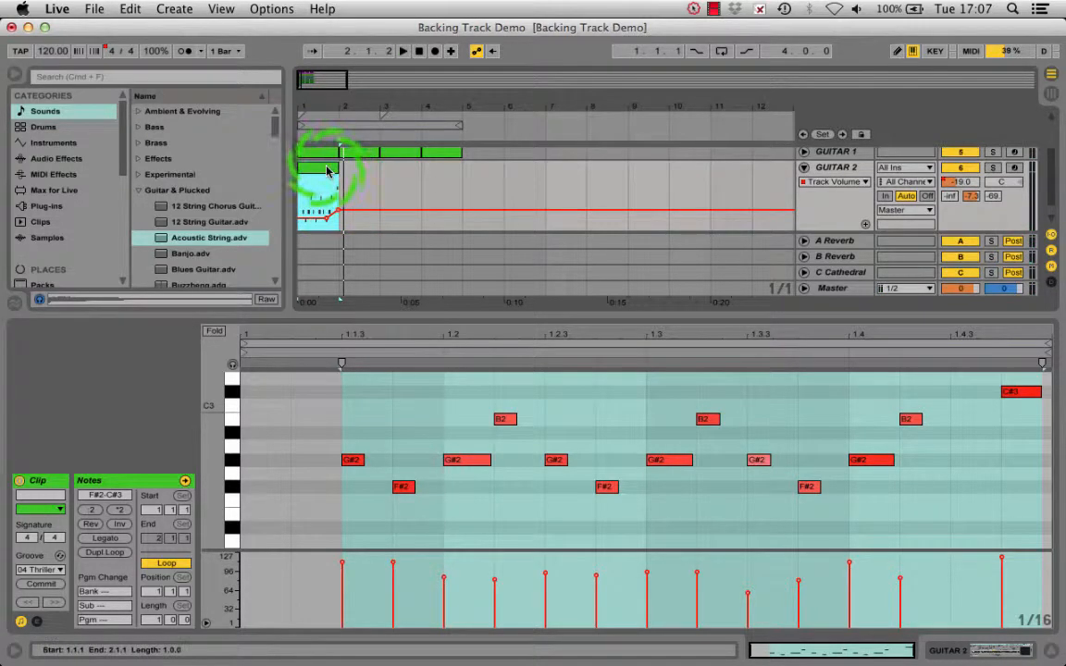
key(super+d)
key(super+d)
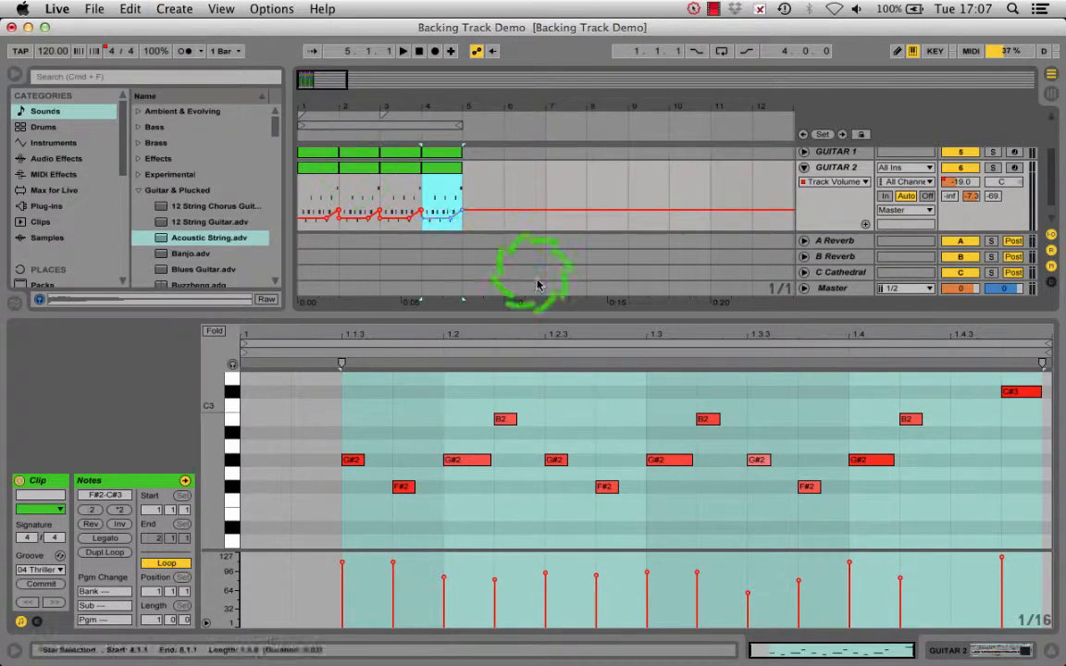
Enlarge the arrangement area and duplicate all clips from Kick & Snare through GUITAR 2 in bars 1–4 to bars 5–8
drag(523, 315, 516, 421)
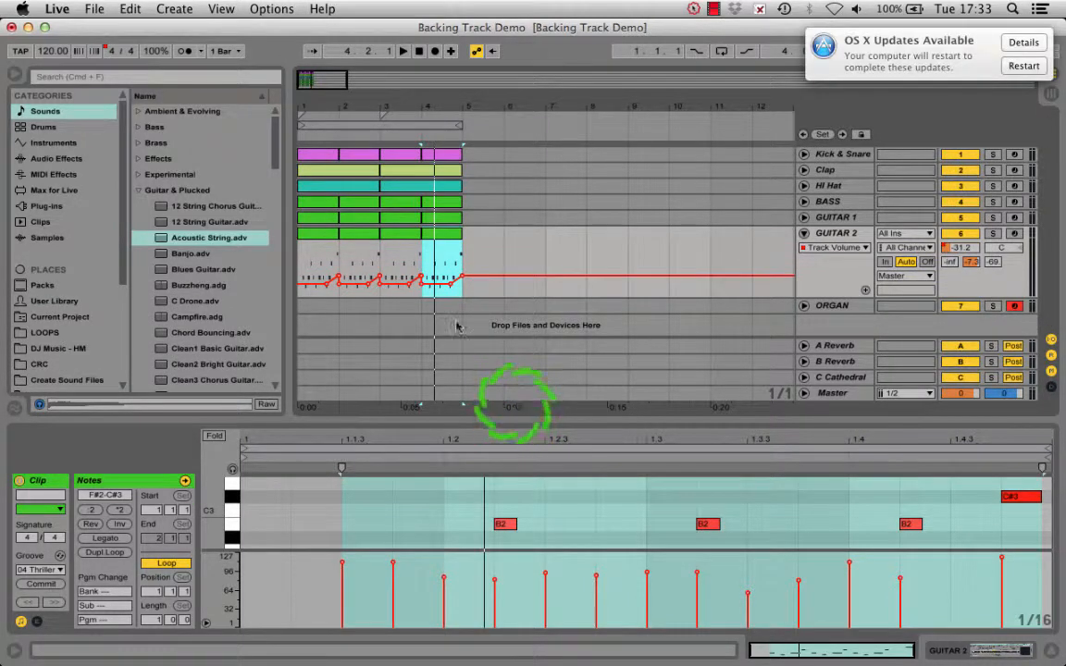
click(331, 156)
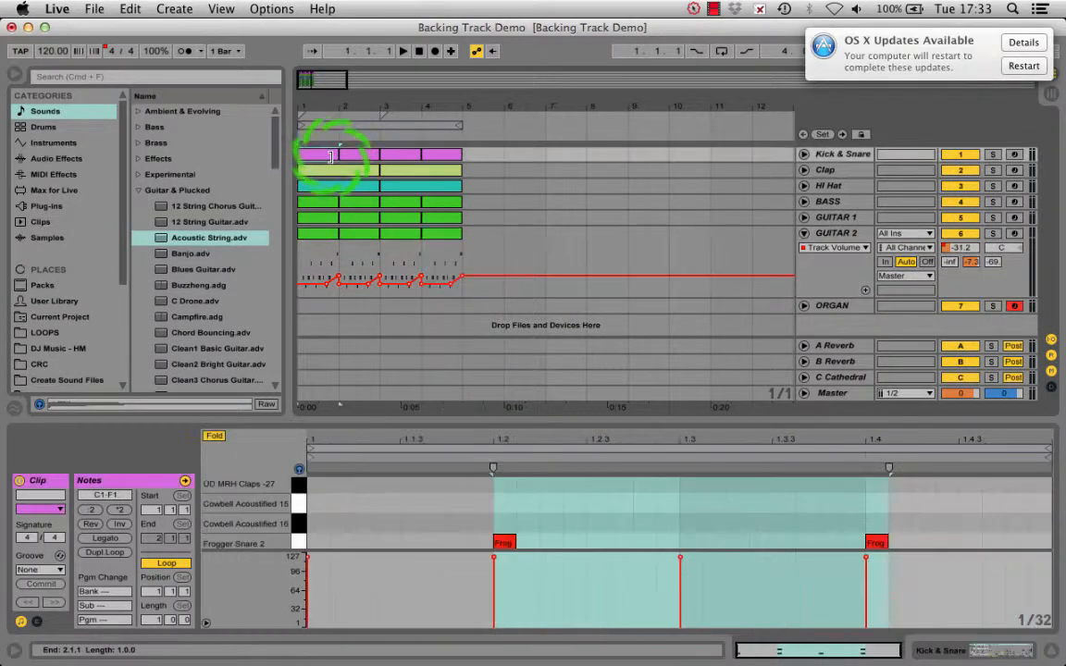
shift+click(436, 234)
key(super+d)
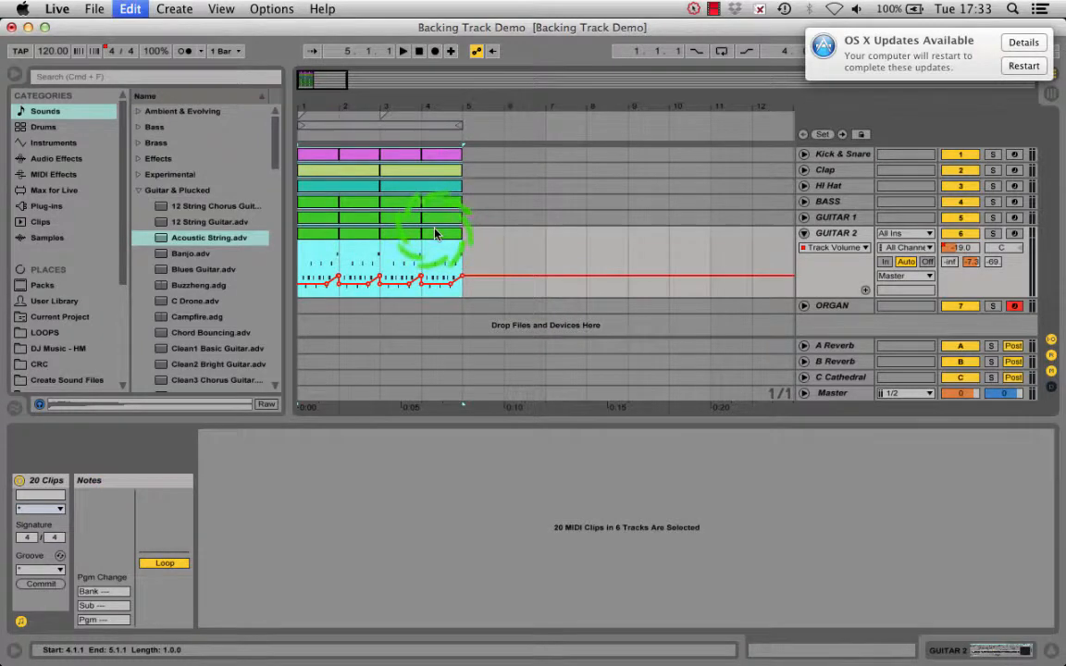
Fold the GUITAR 2 track, unfold the ORGAN track and select it
click(804, 233)
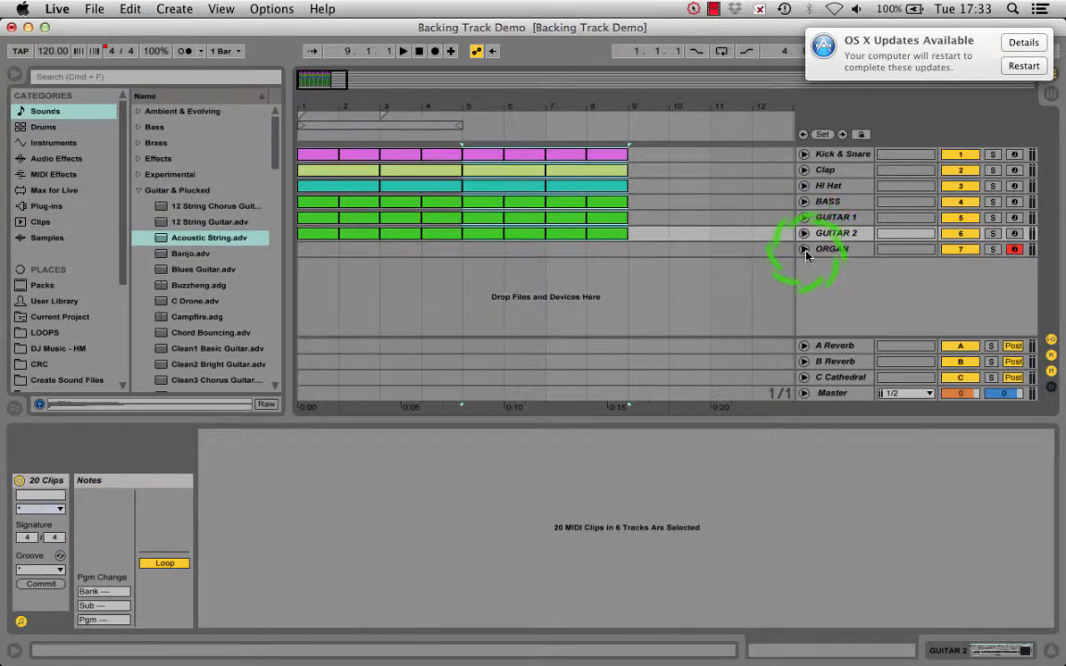
click(804, 250)
click(827, 257)
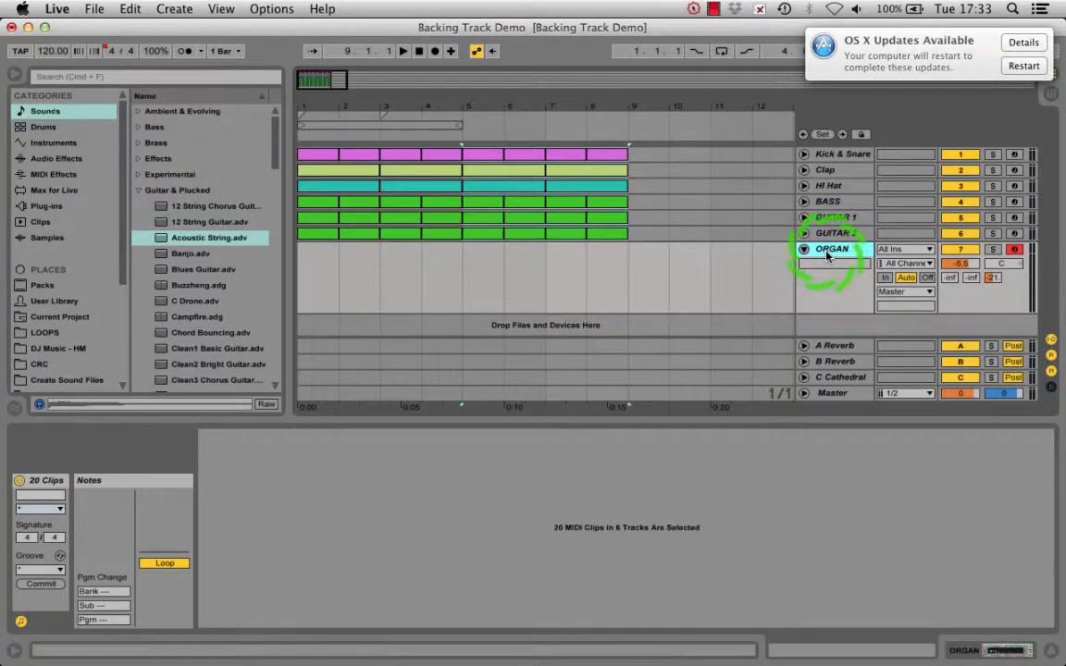
Switch to IPEVO Presenter to view the MIDI keyboard camera image, and return to Ableton Live
key(super+Tab)
key(super+Tab)
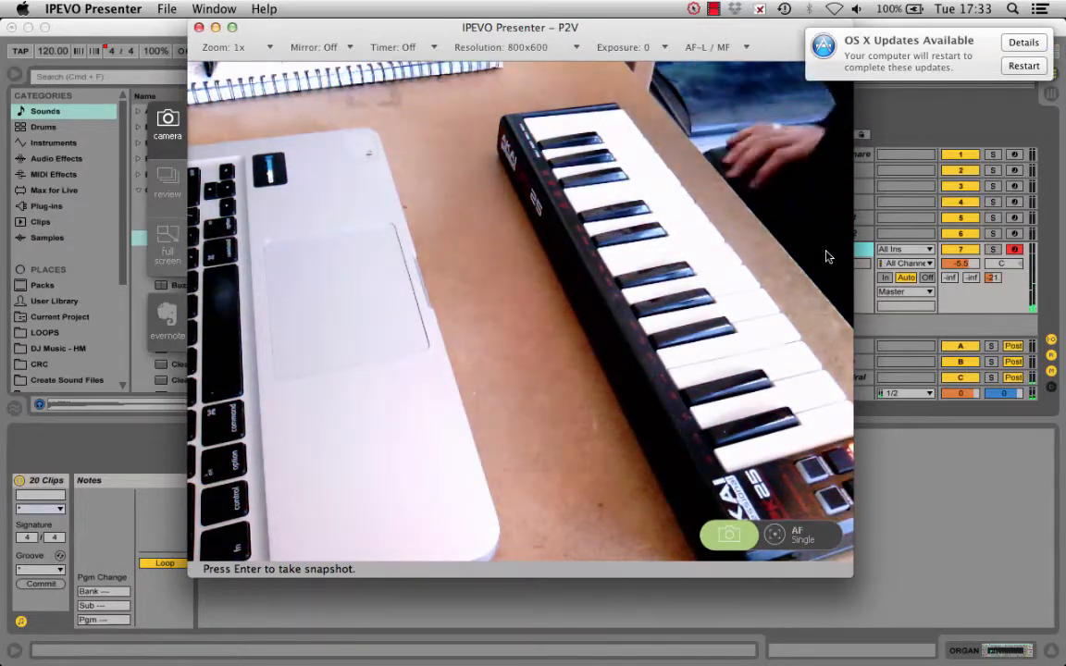
key(super+Tab)
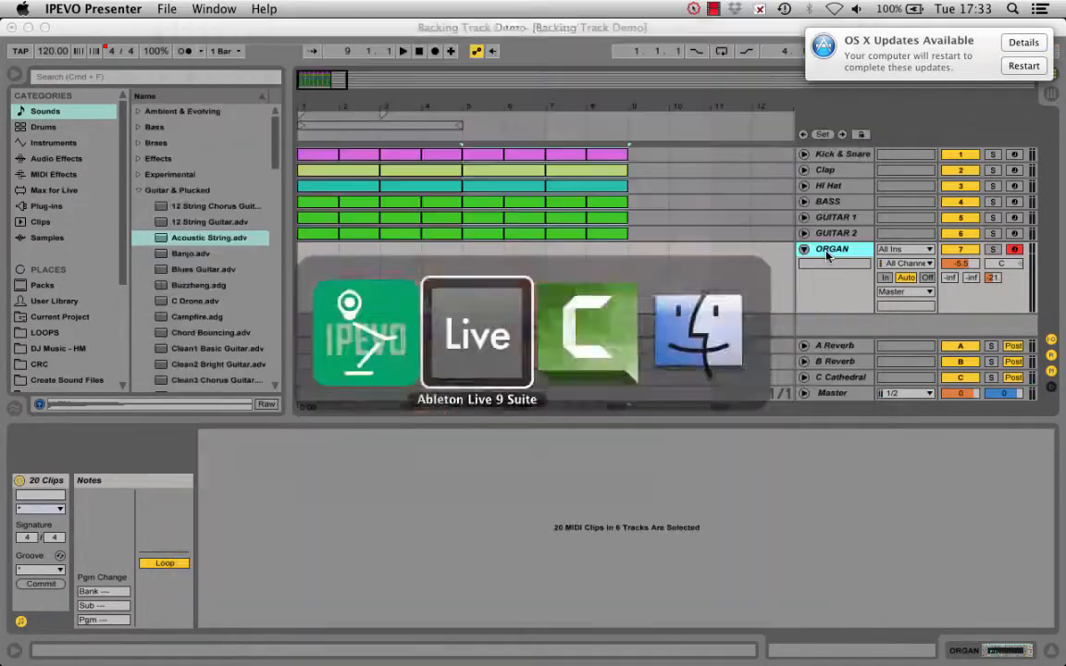
click(571, 314)
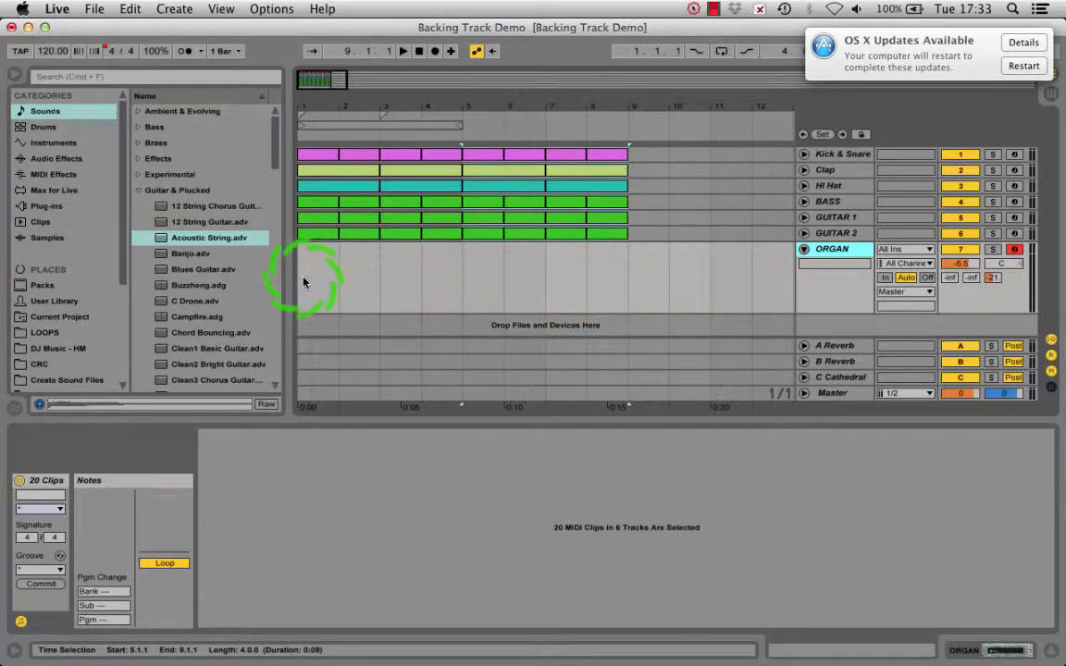
Record a MIDI take on the ORGAN track from bar 1, playing organ chords over bars 5 to 8
click(301, 279)
click(435, 52)
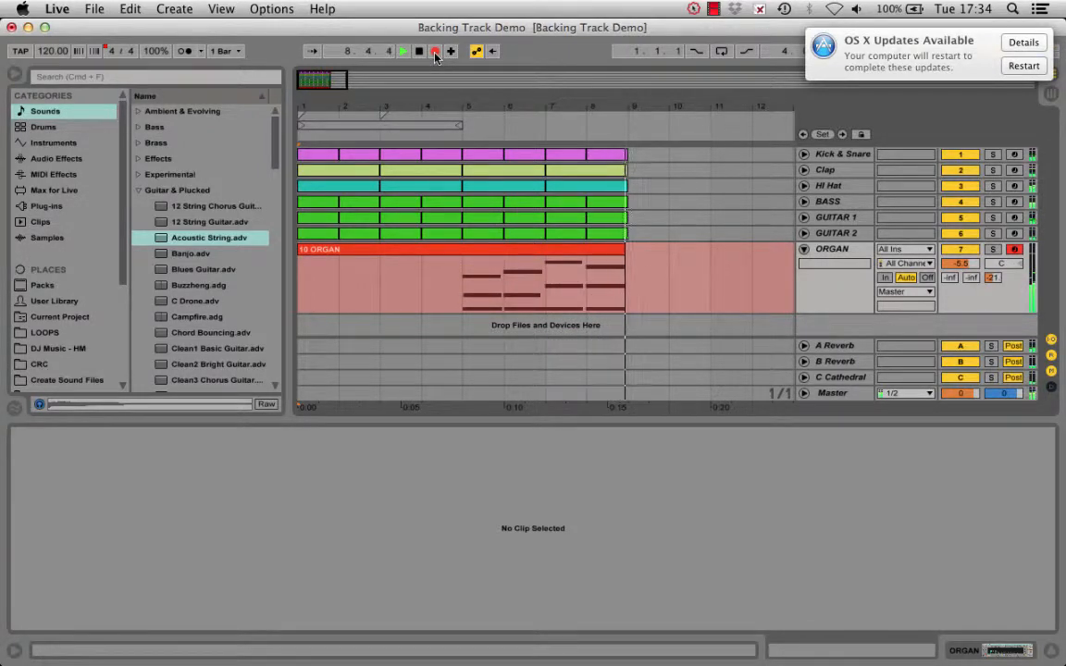
click(435, 52)
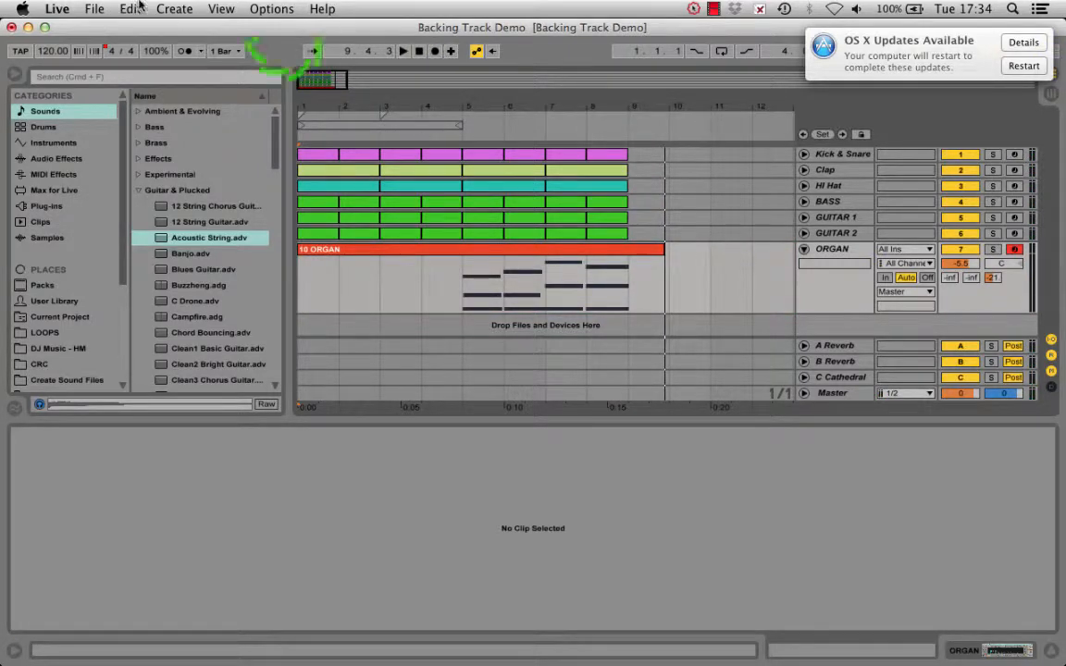
Delete the first two Kick & Snare clips and the first Clap clip from bars 1–2, and play back the whole arrangement
click(311, 154)
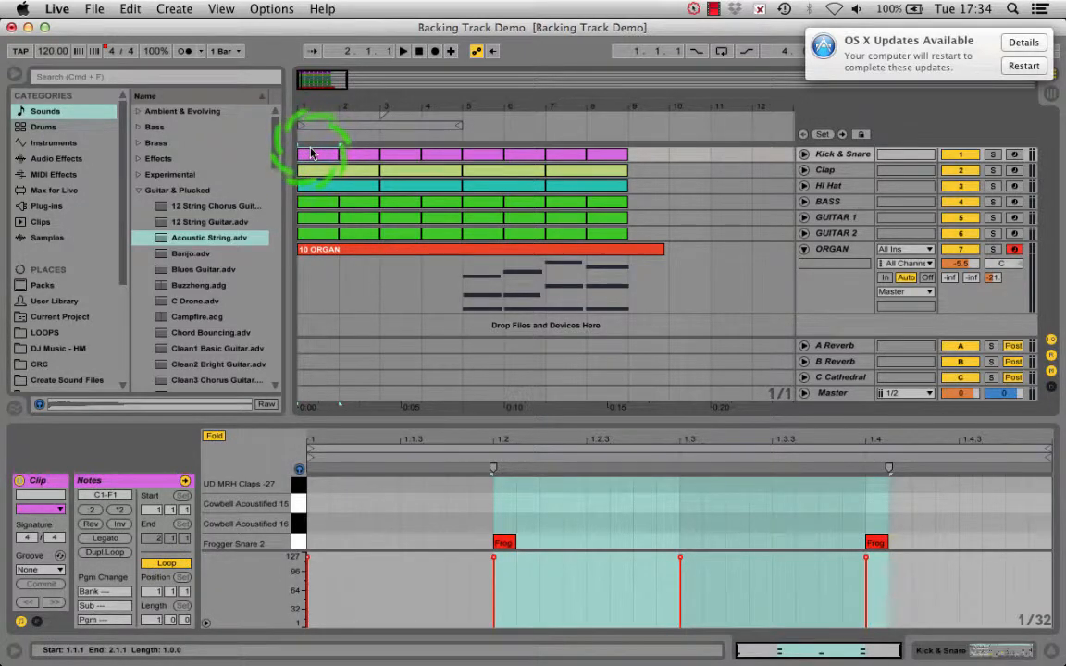
key(space)
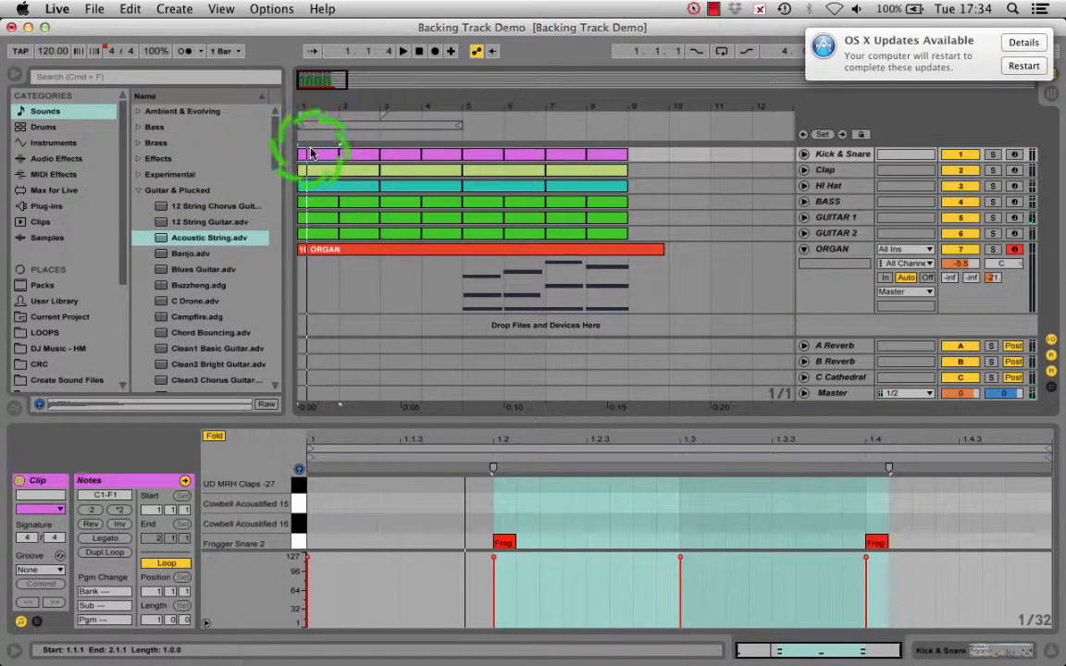
key(space)
key(Delete)
click(360, 163)
key(Delete)
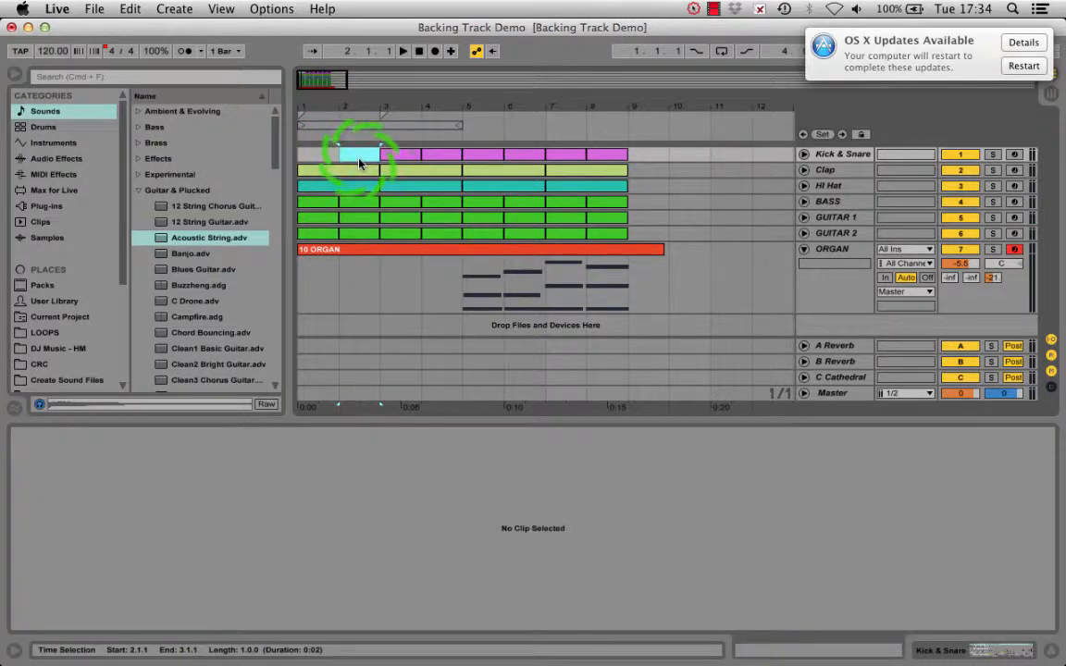
click(344, 169)
key(Delete)
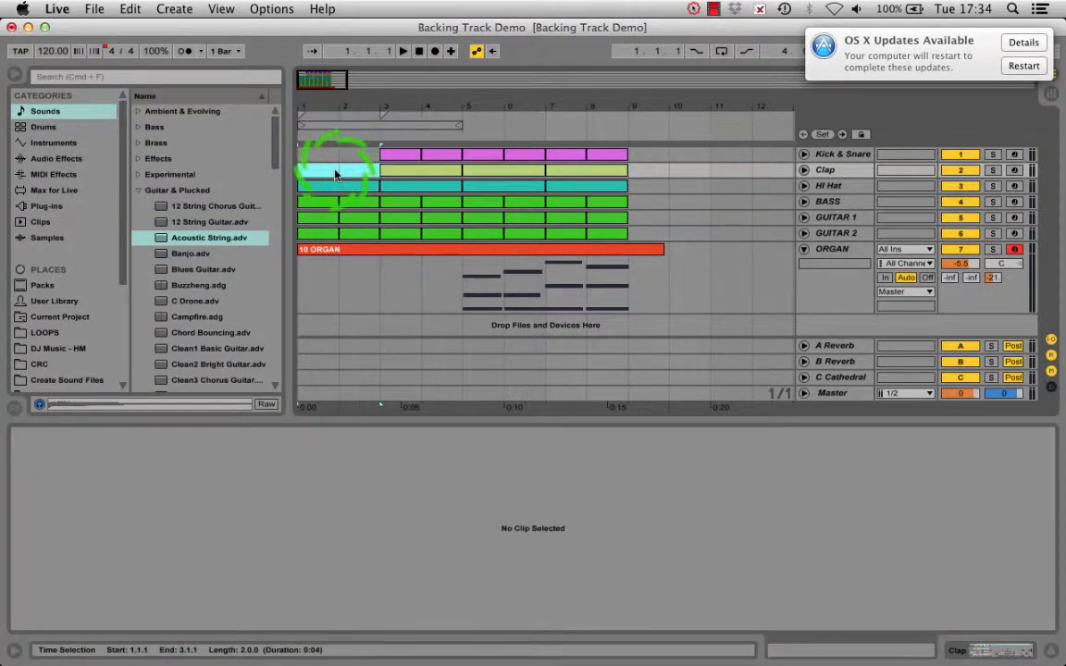
key(space)
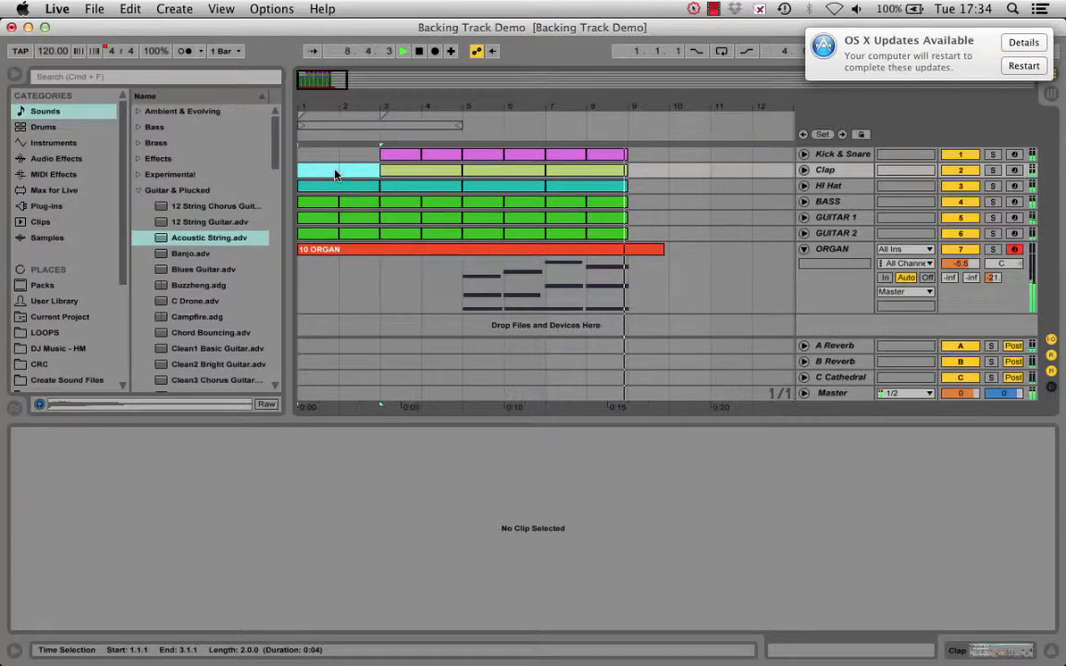
key(space)
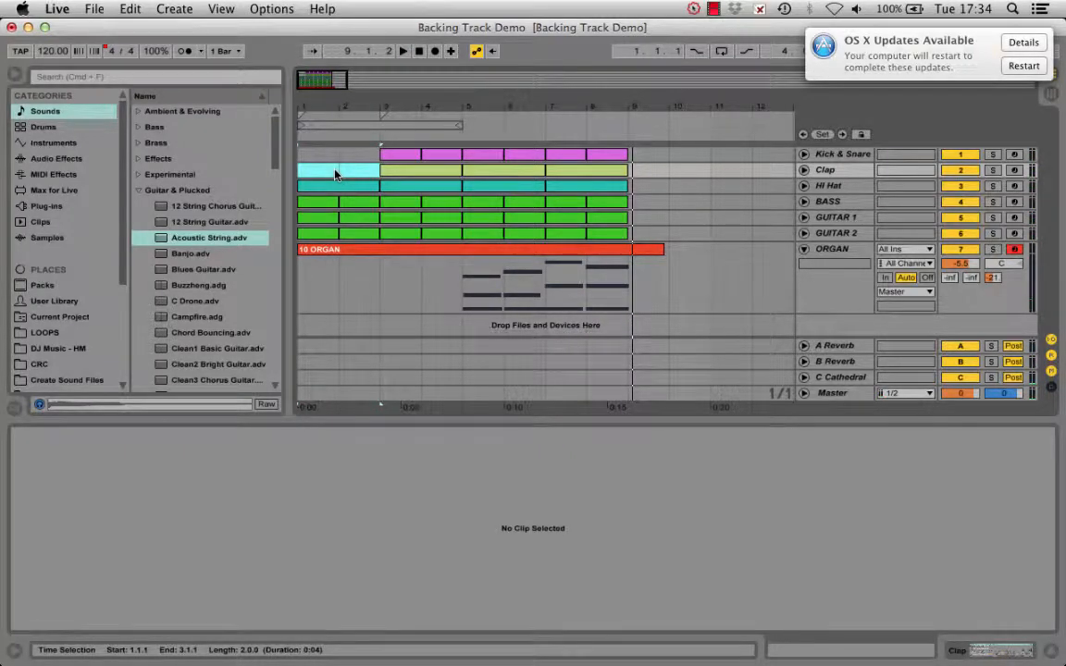